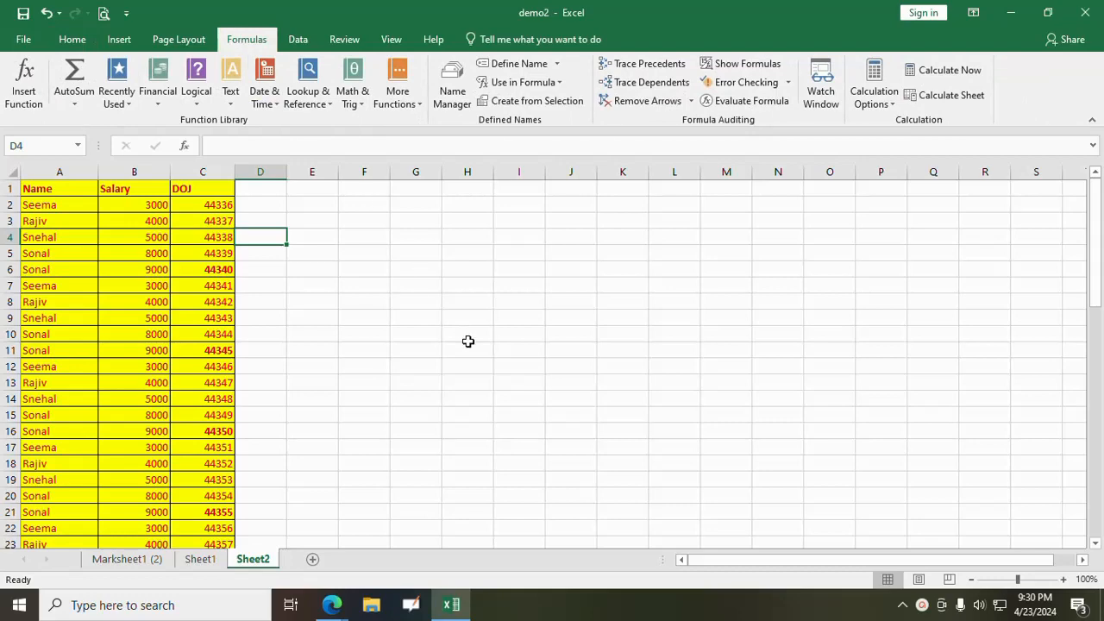
{"action": "left_click", "coordinate": [185, 41]}
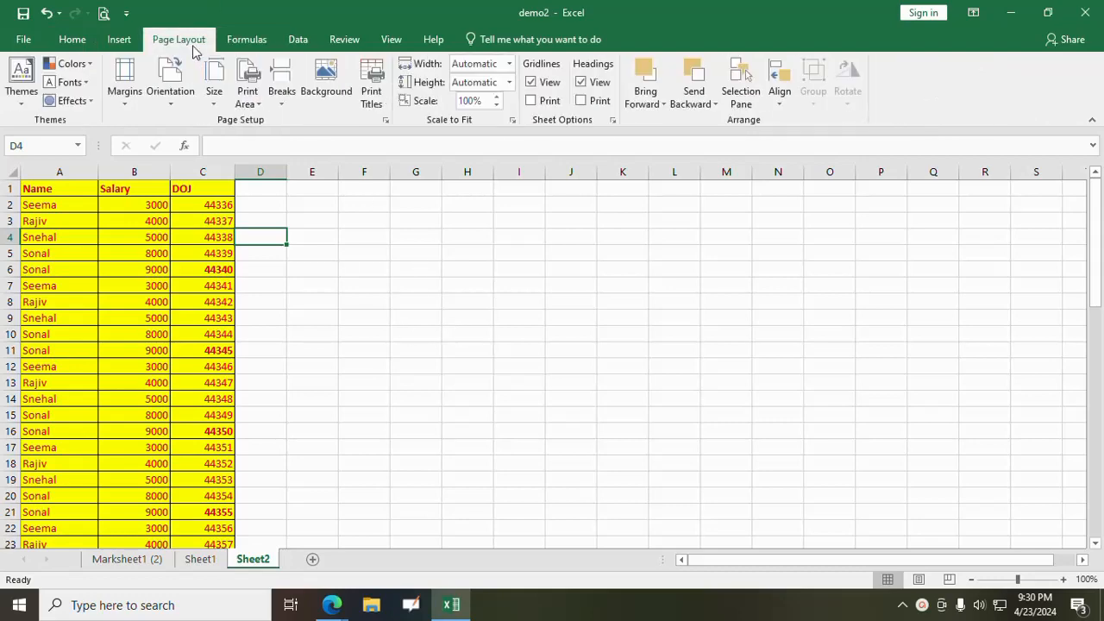
{"action": "left_click", "coordinate": [247, 38]}
{"action": "left_click", "coordinate": [438, 286]}
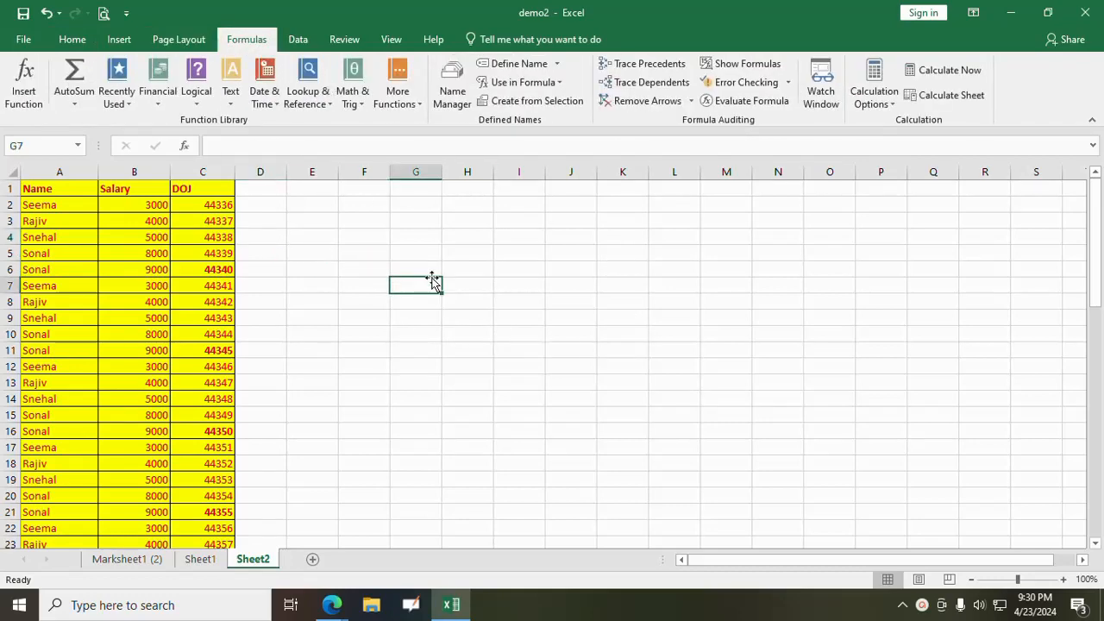
{"action": "left_click", "coordinate": [426, 238]}
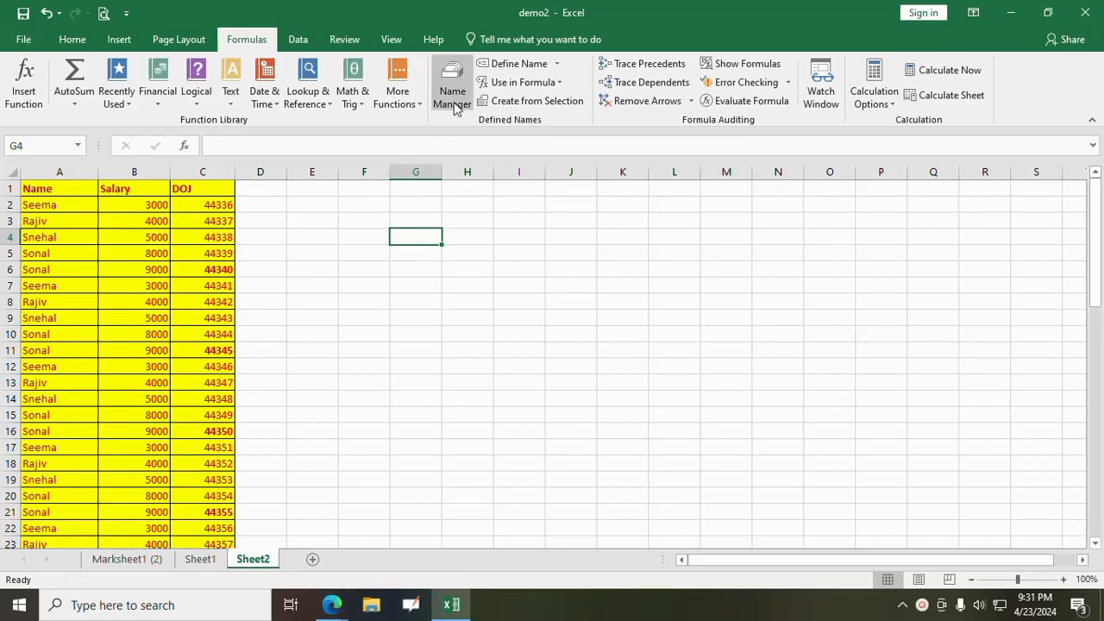
{"action": "left_click", "coordinate": [405, 318]}
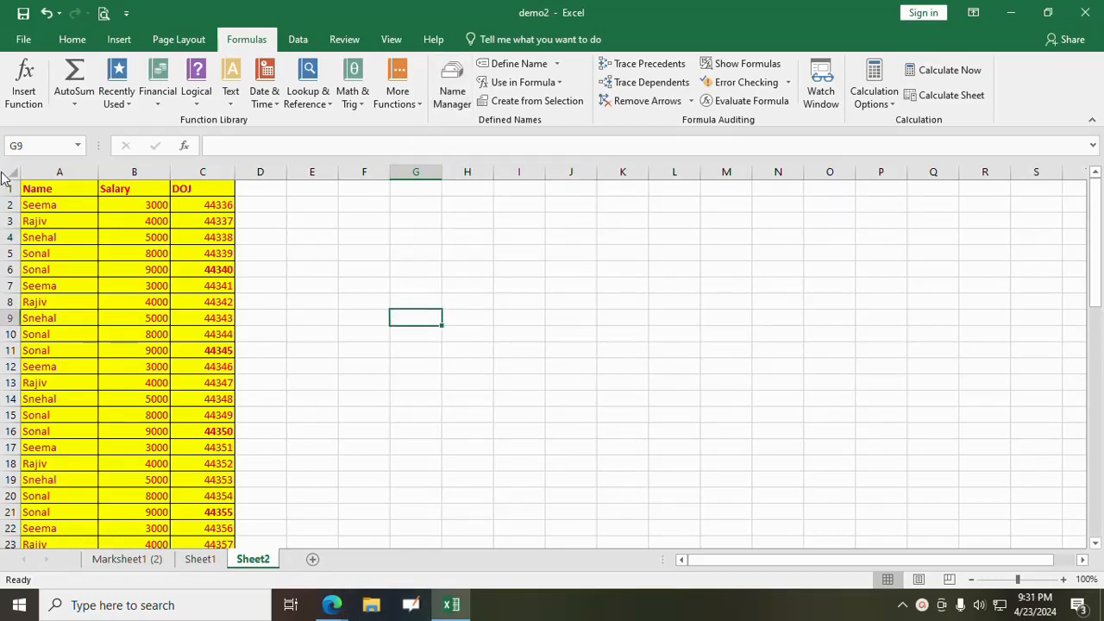
- Define the workbook-scoped name "Name" for cells A1:A17 of Sheet2
{"action": "left_click", "coordinate": [38, 189]}
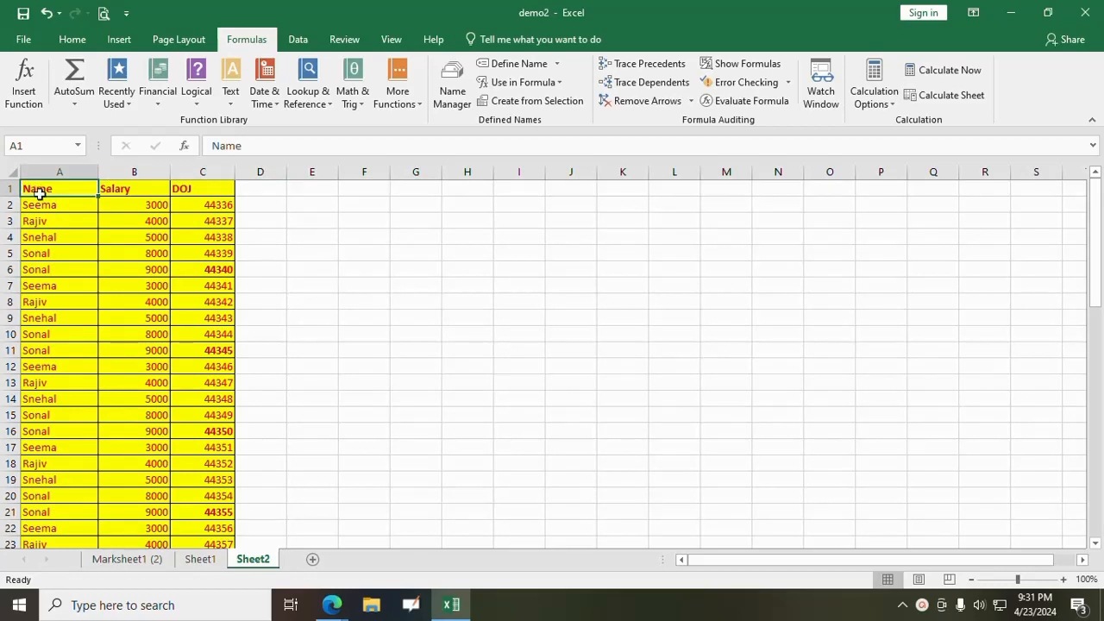
{"action": "left_click_drag", "start_coordinate": [39, 194], "coordinate": [46, 449]}
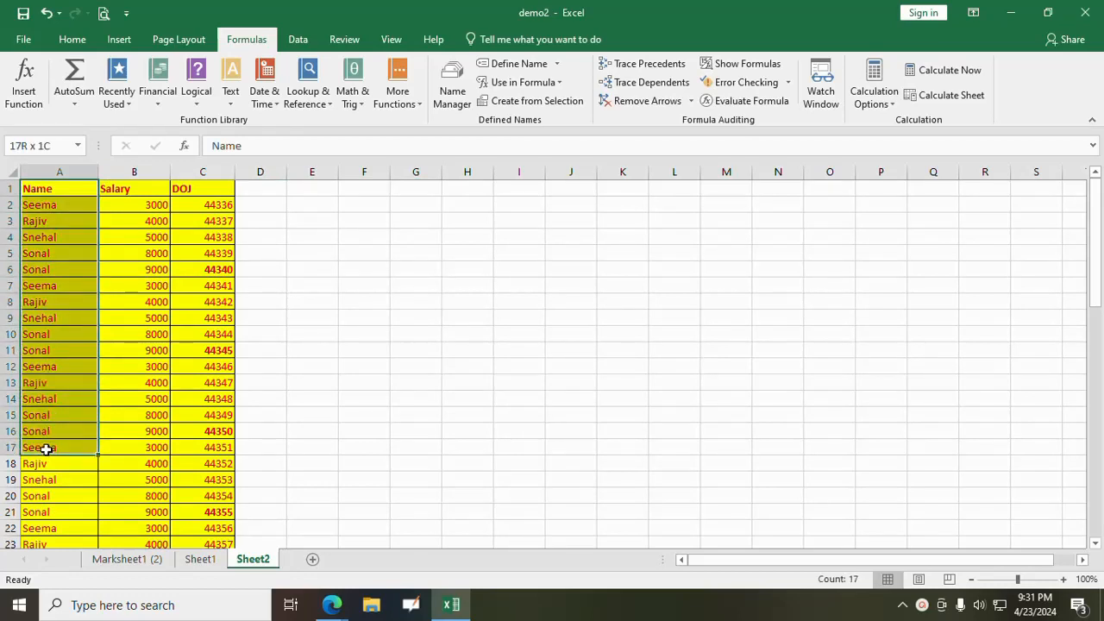
{"action": "left_click", "coordinate": [447, 86]}
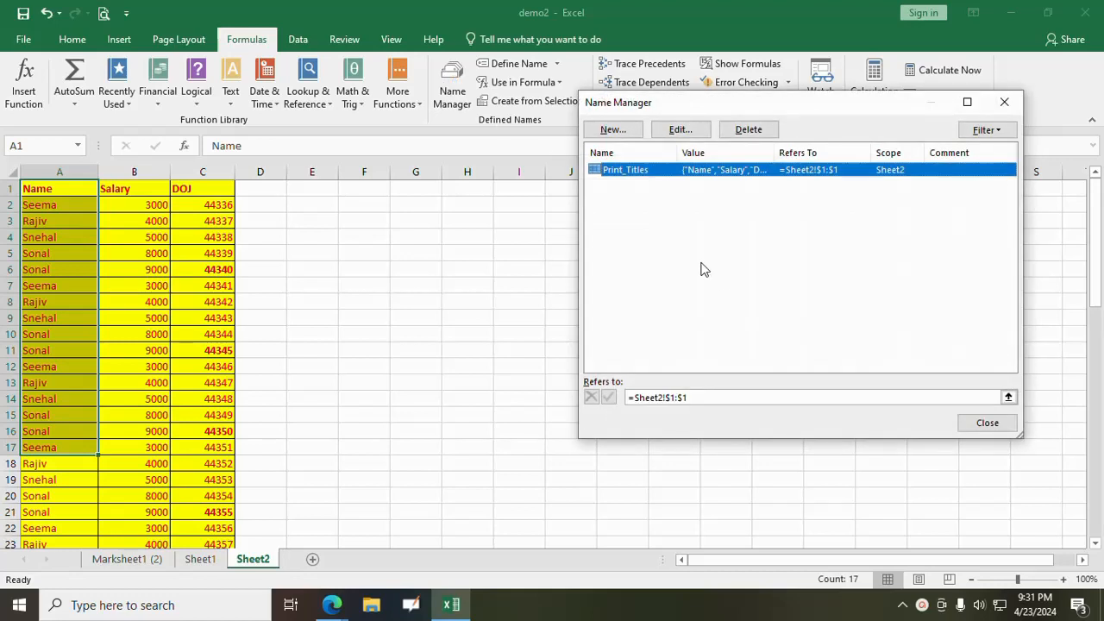
{"action": "left_click", "coordinate": [612, 130]}
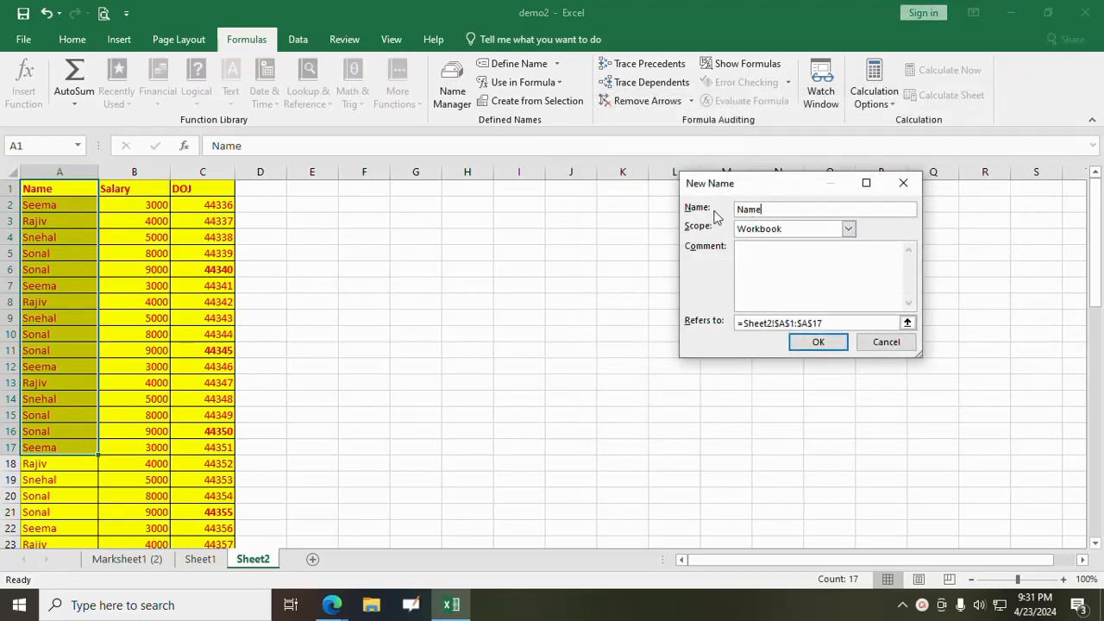
{"action": "left_click", "coordinate": [833, 343]}
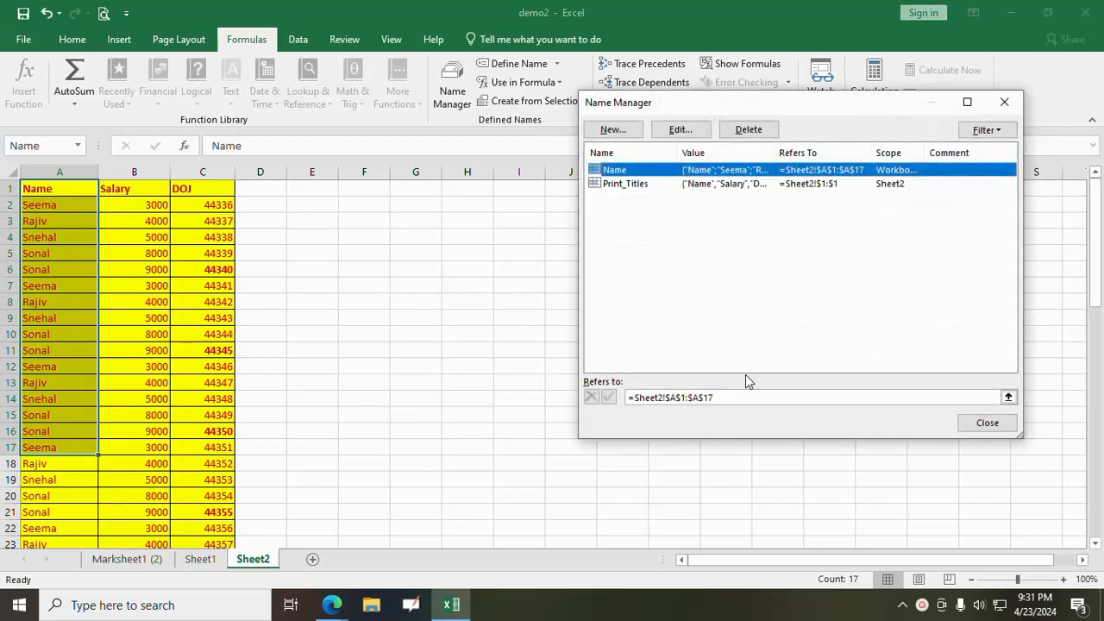
{"action": "left_click", "coordinate": [987, 422]}
{"action": "left_click", "coordinate": [526, 462]}
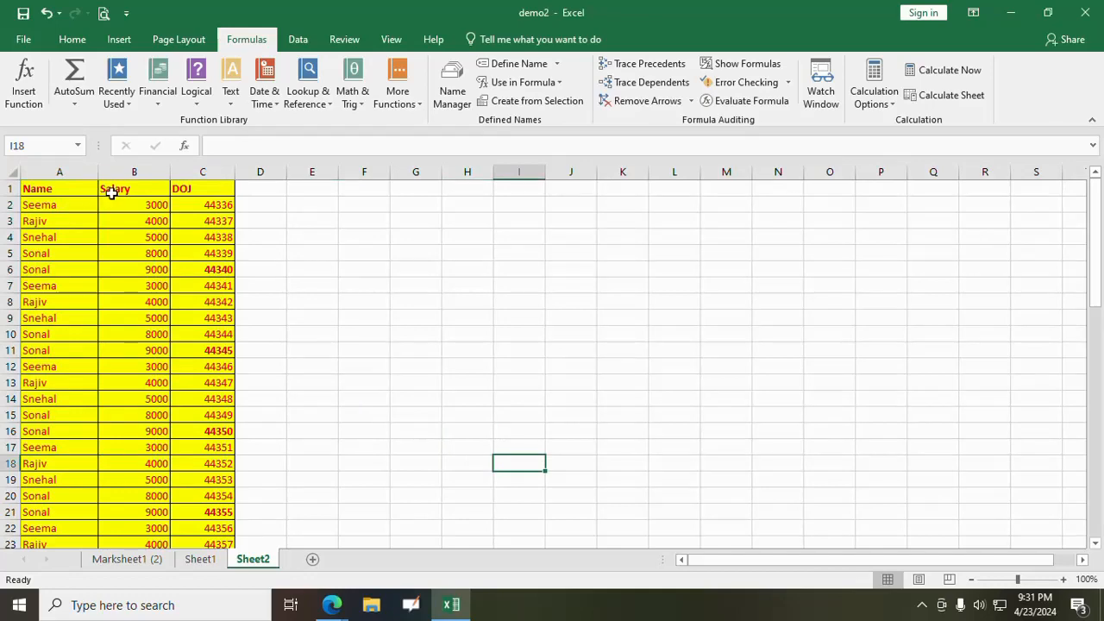
- Define the workbook-scoped name "Salary" for cells B1:B16 of Sheet2
{"action": "left_click_drag", "start_coordinate": [113, 188], "coordinate": [133, 432]}
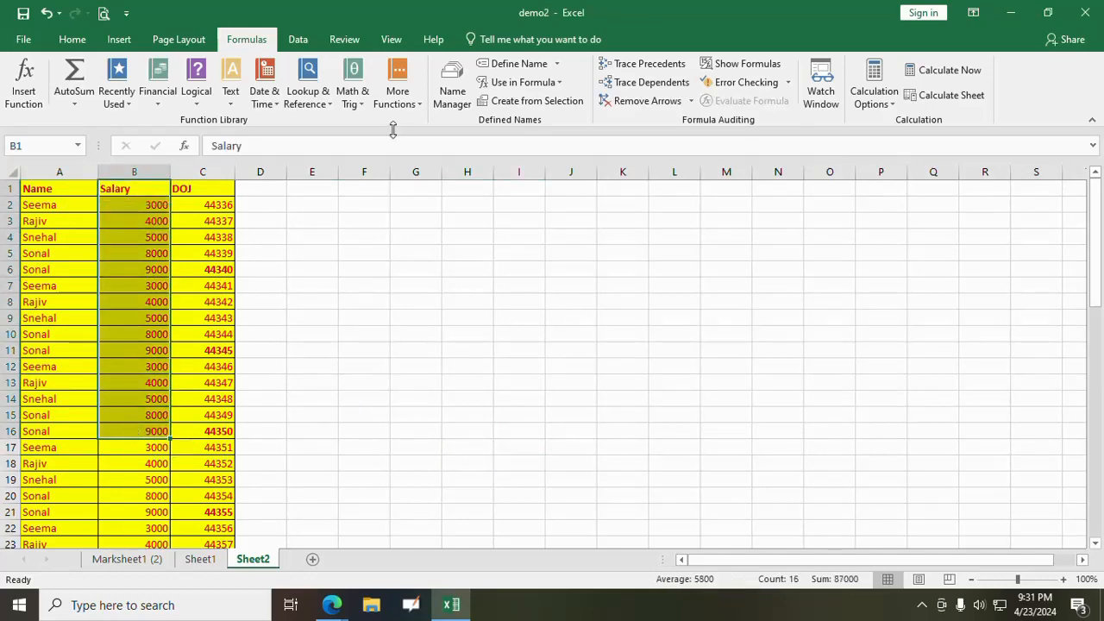
{"action": "left_click", "coordinate": [454, 90]}
{"action": "left_click", "coordinate": [613, 130]}
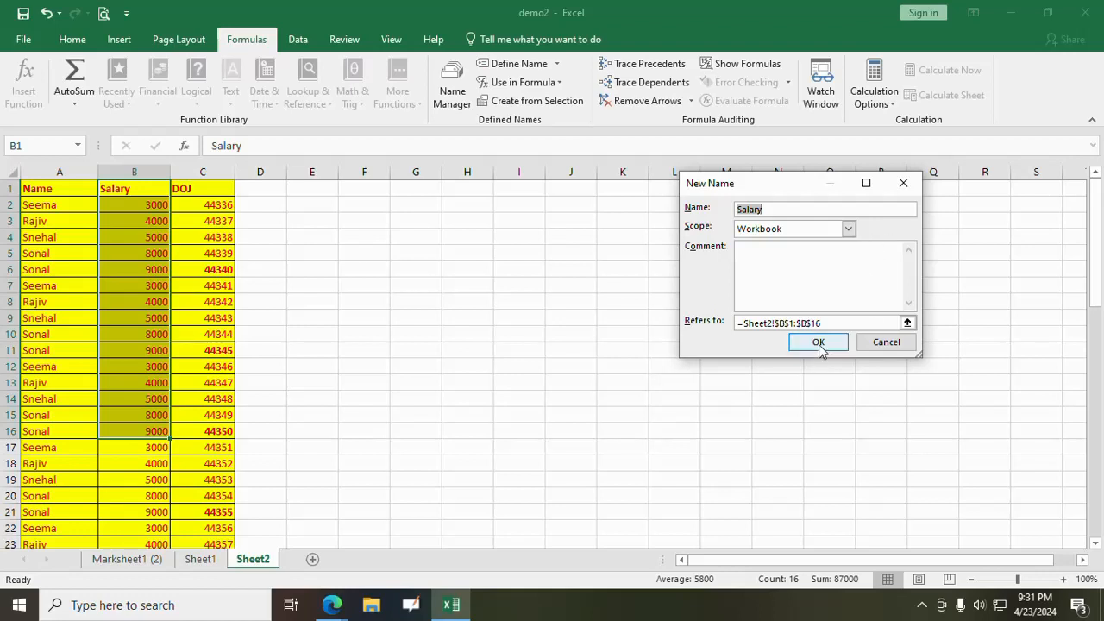
{"action": "left_click", "coordinate": [773, 211]}
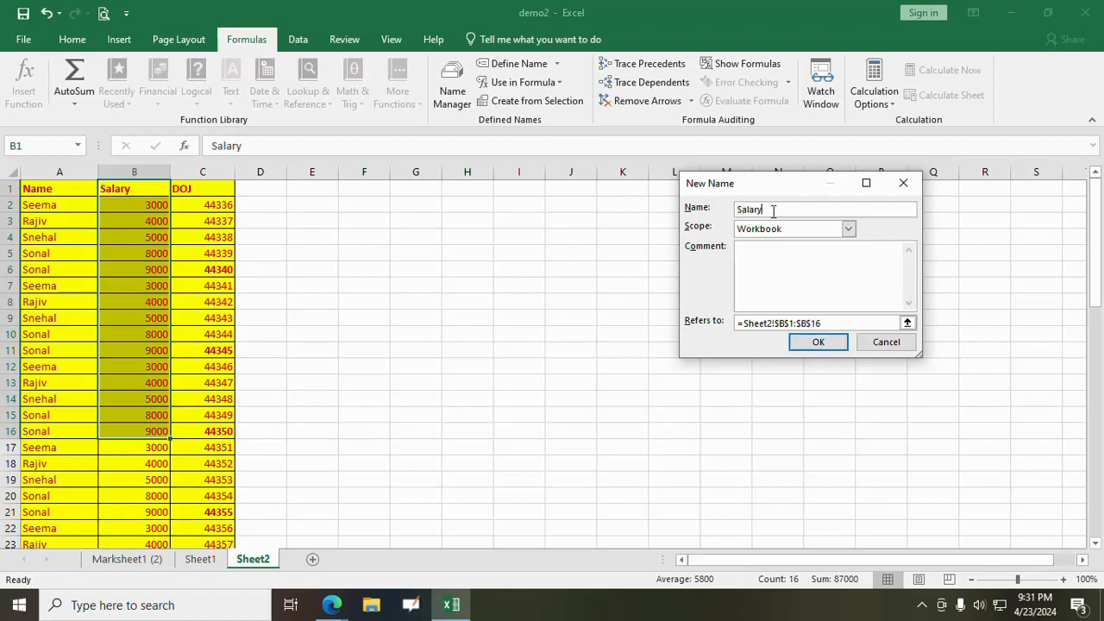
{"action": "left_click", "coordinate": [815, 341]}
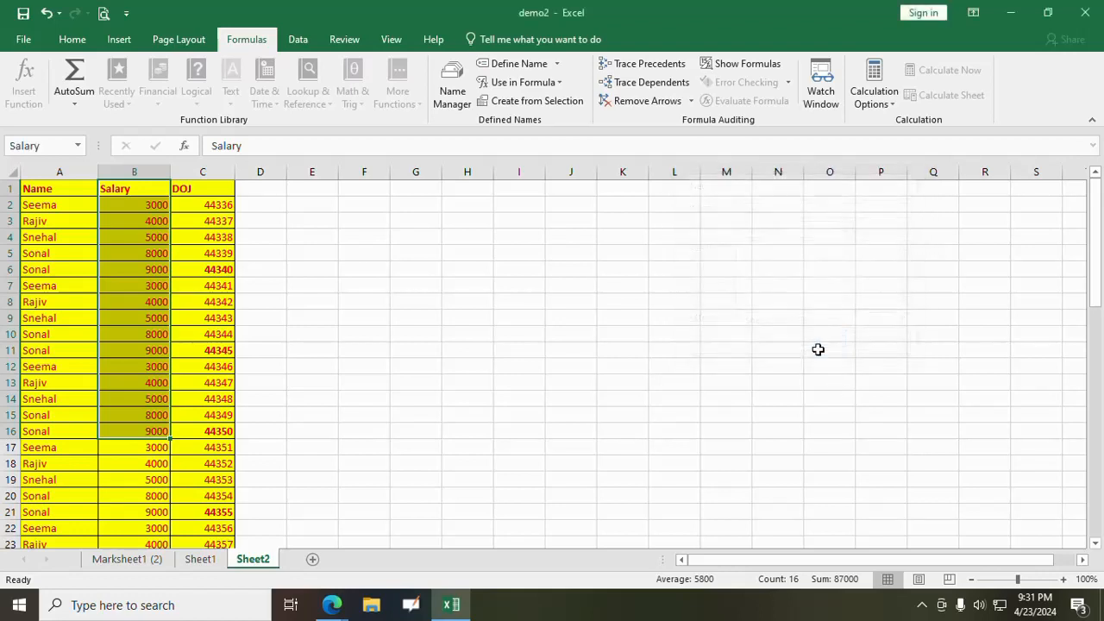
{"action": "left_click", "coordinate": [983, 422]}
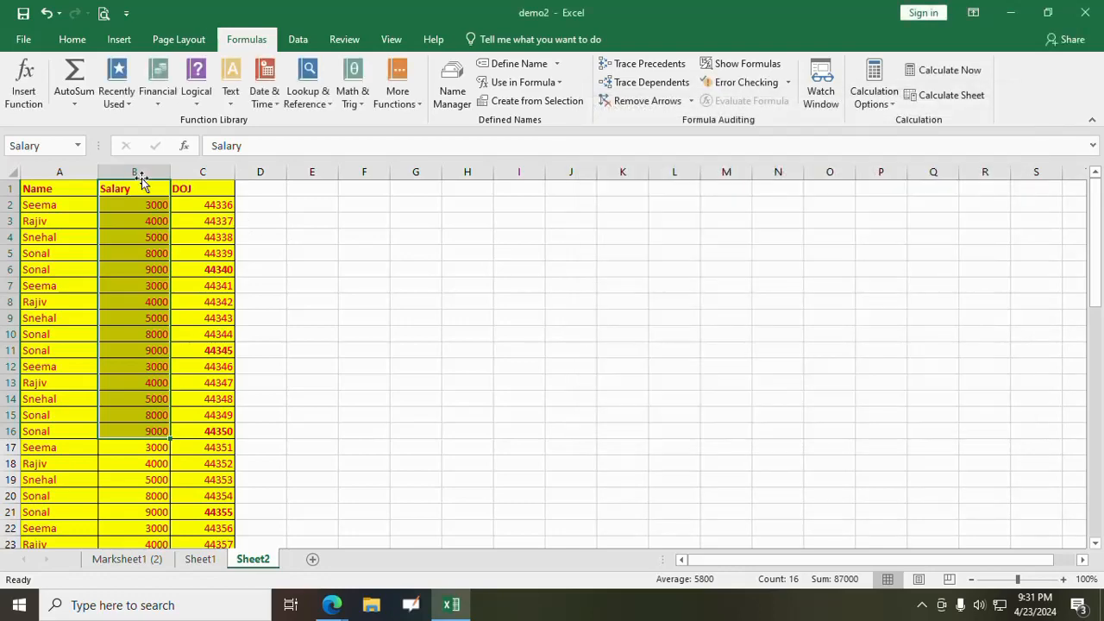
- Define the workbook-scoped name "DOJ" for cells C1:C15 of Sheet2
{"action": "left_click_drag", "start_coordinate": [182, 188], "coordinate": [209, 423]}
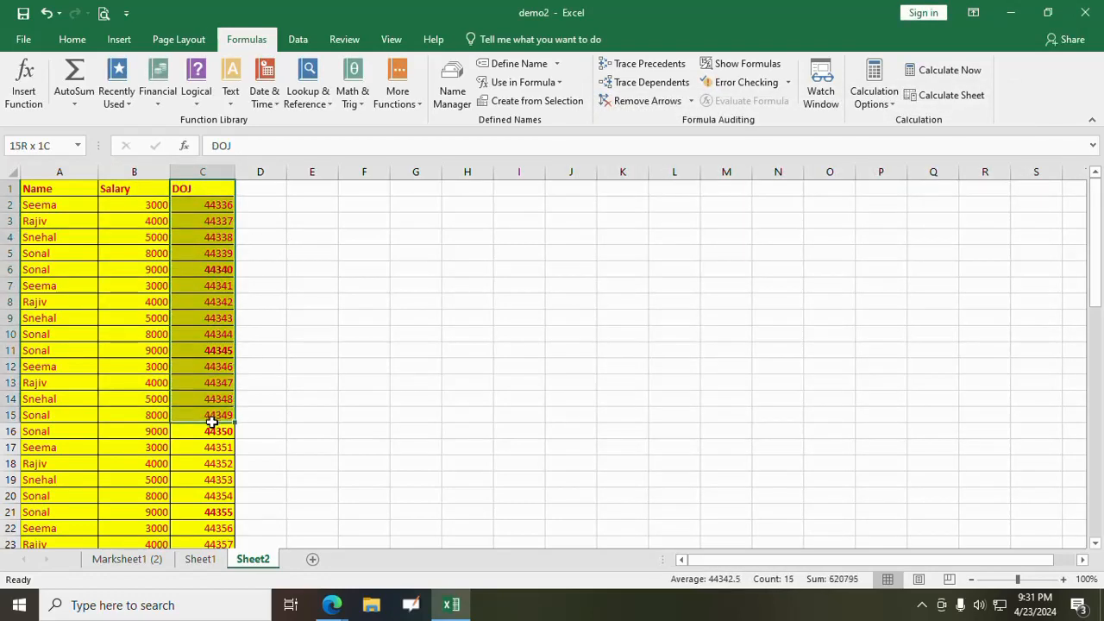
{"action": "left_click", "coordinate": [452, 90]}
{"action": "left_click", "coordinate": [612, 129]}
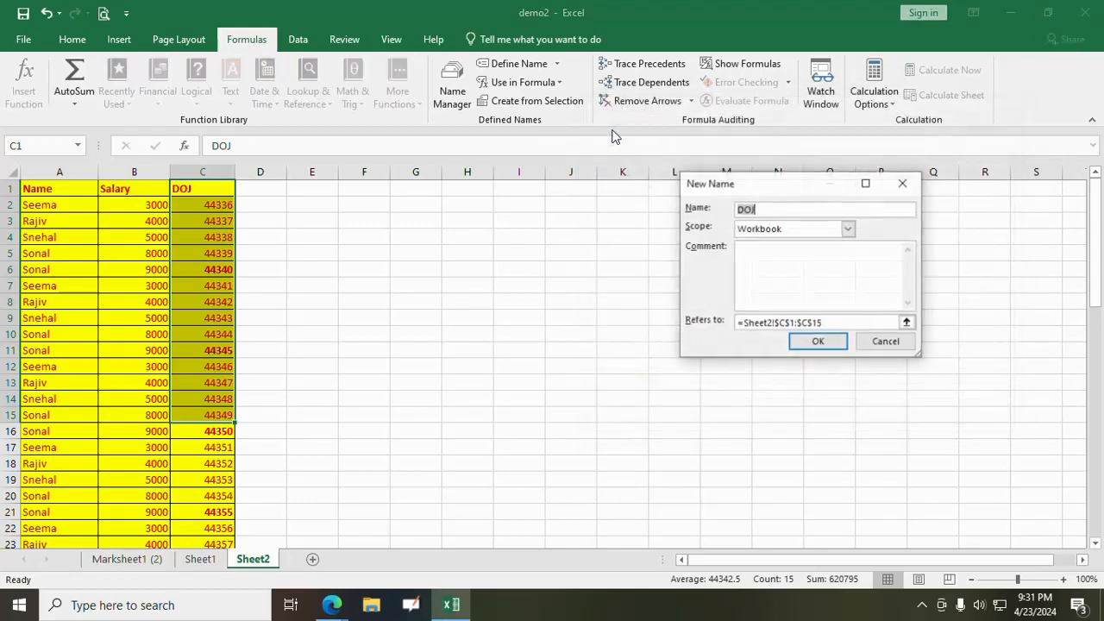
{"action": "left_click", "coordinate": [808, 347]}
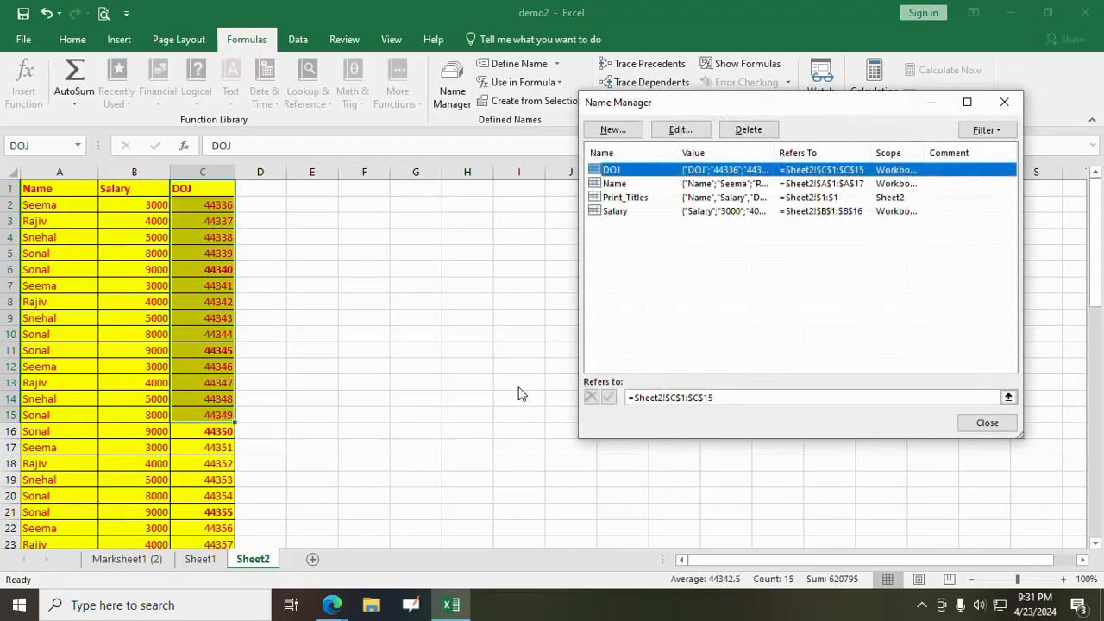
{"action": "left_click", "coordinate": [987, 422]}
{"action": "left_click", "coordinate": [500, 317]}
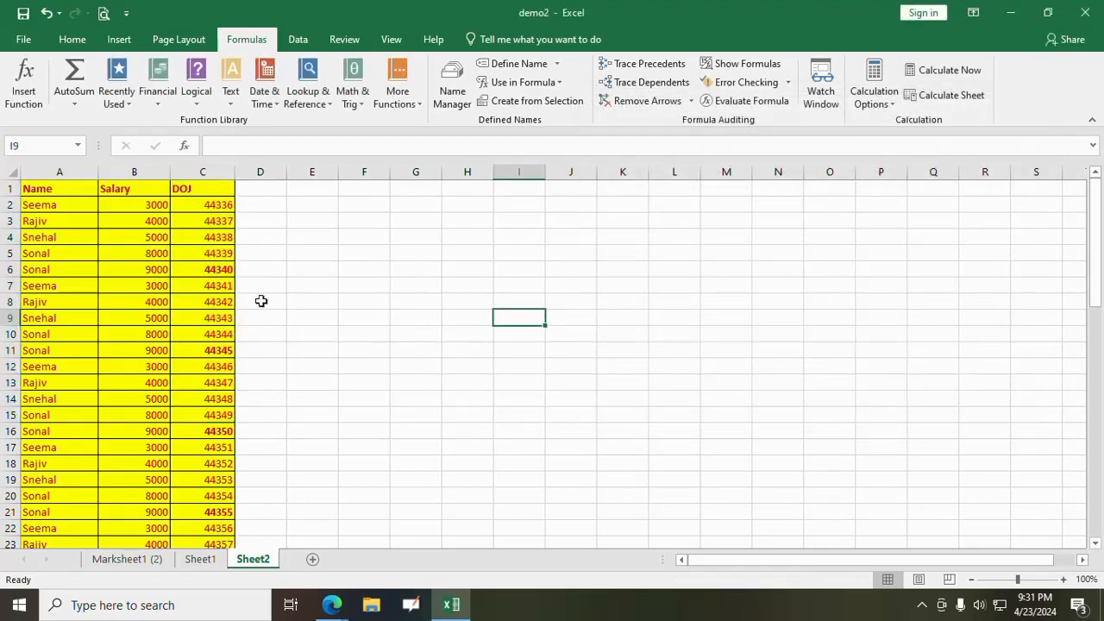
- Go to the named ranges Salary, DOJ and Name in turn to check which cells each one covers
{"action": "left_click", "coordinate": [79, 147]}
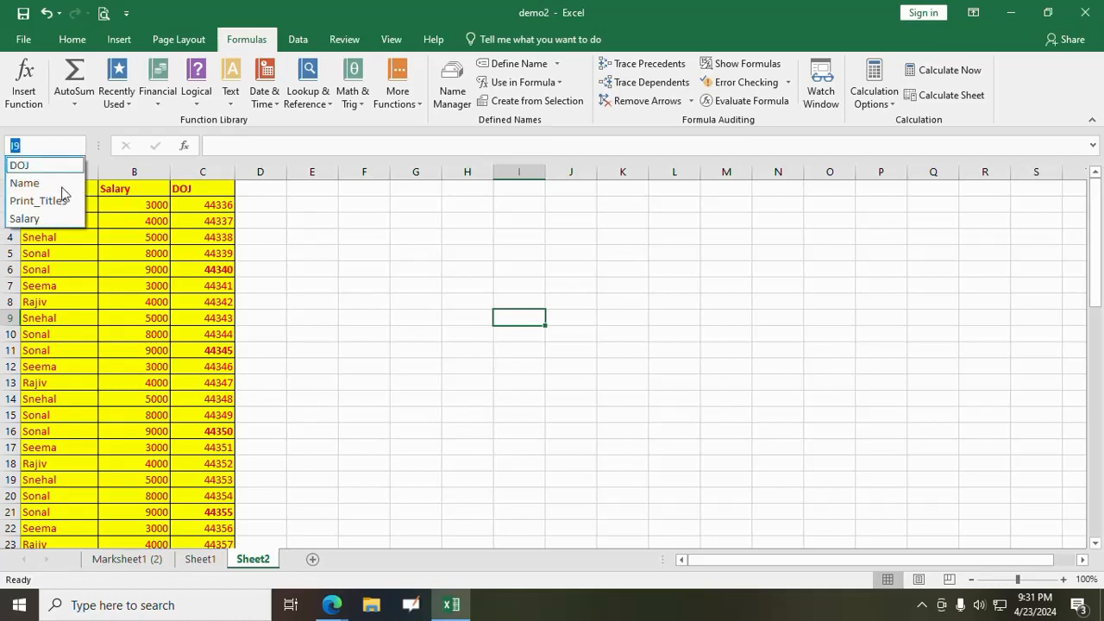
{"action": "left_click", "coordinate": [54, 218]}
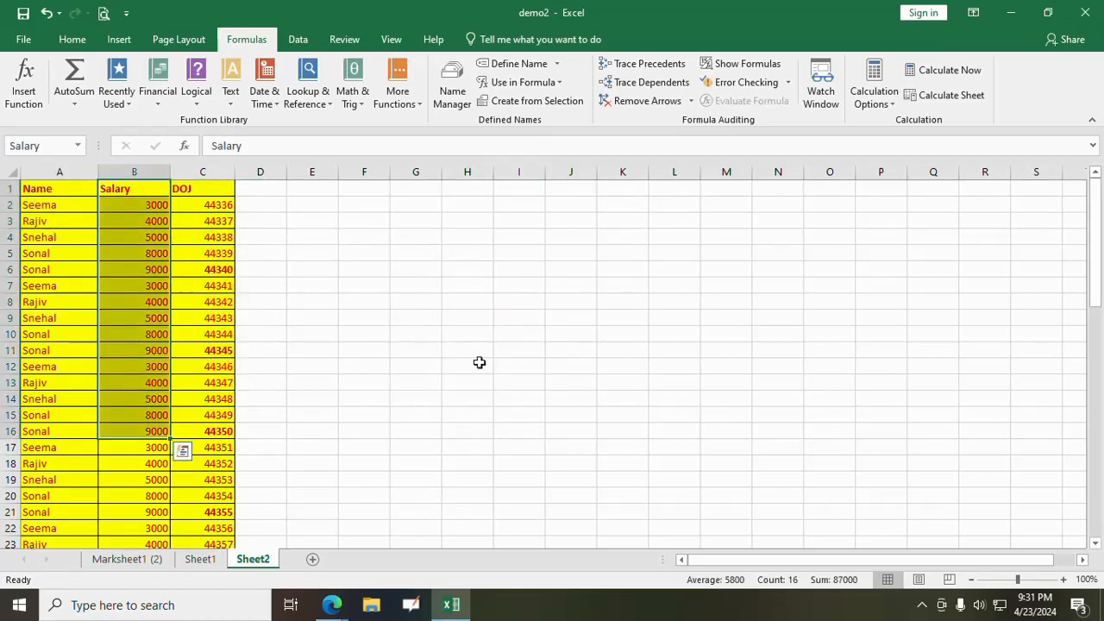
{"action": "left_click", "coordinate": [367, 334]}
{"action": "left_click", "coordinate": [79, 147]}
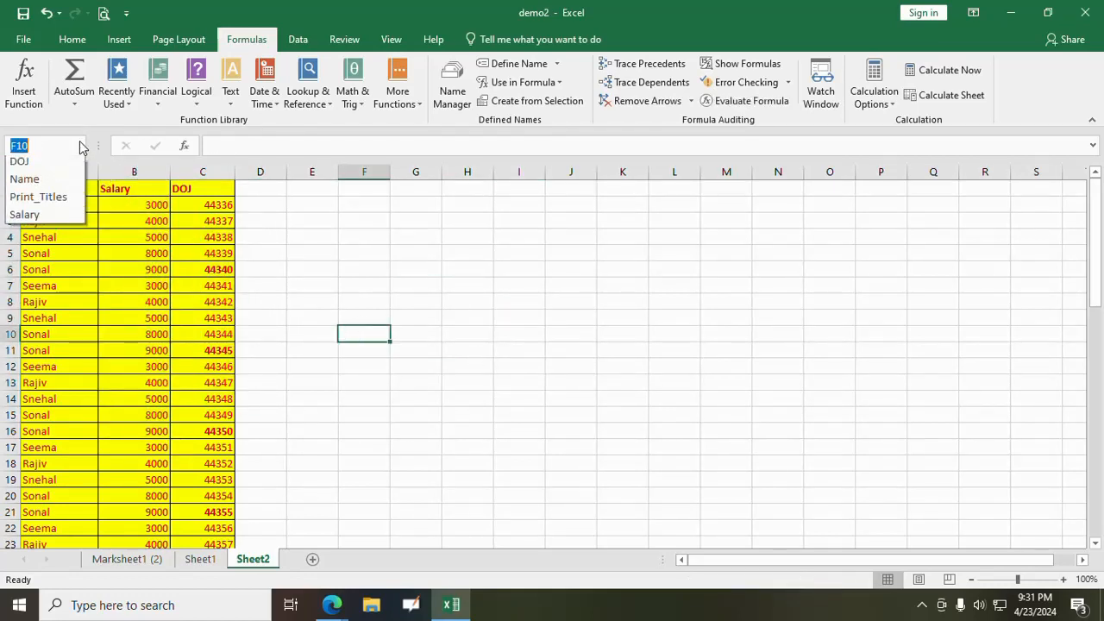
{"action": "left_click", "coordinate": [49, 168]}
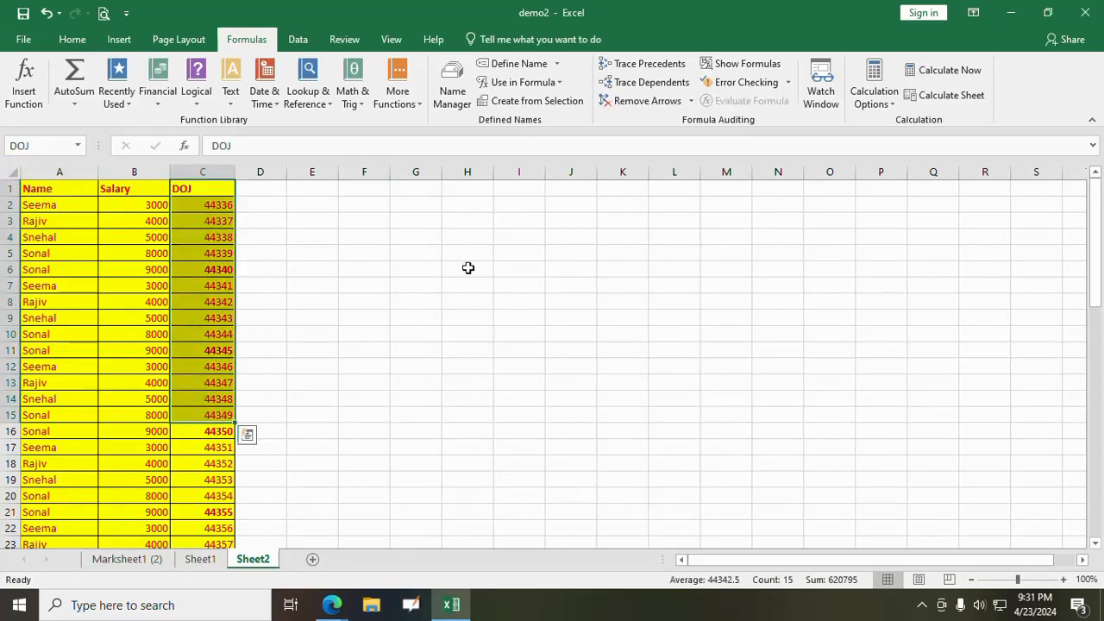
{"action": "left_click", "coordinate": [79, 146]}
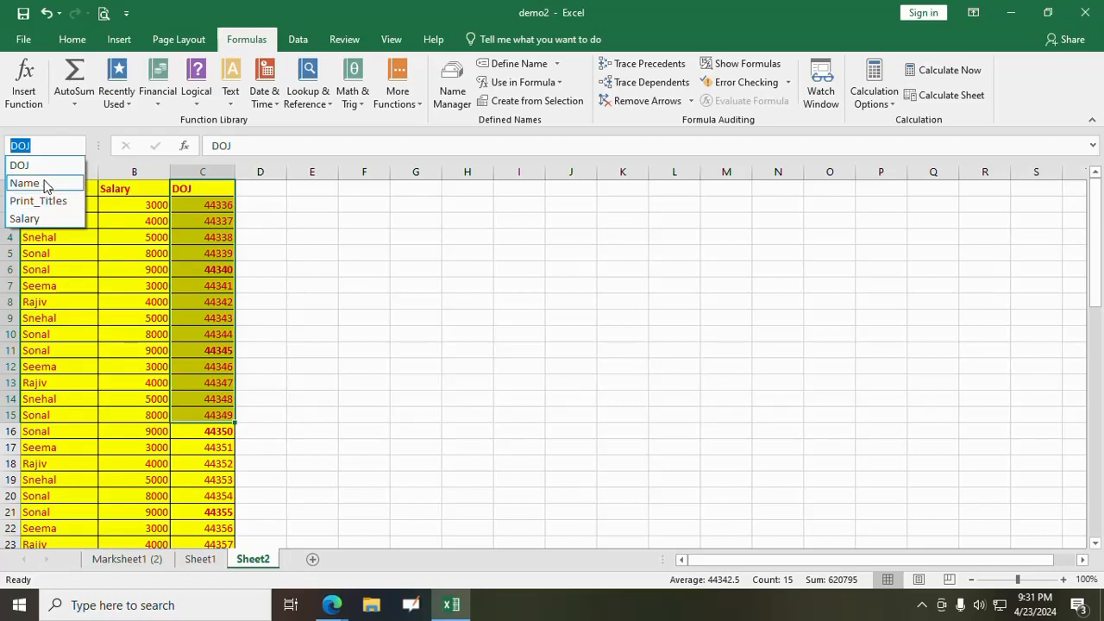
{"action": "left_click", "coordinate": [43, 182]}
{"action": "left_click", "coordinate": [363, 303]}
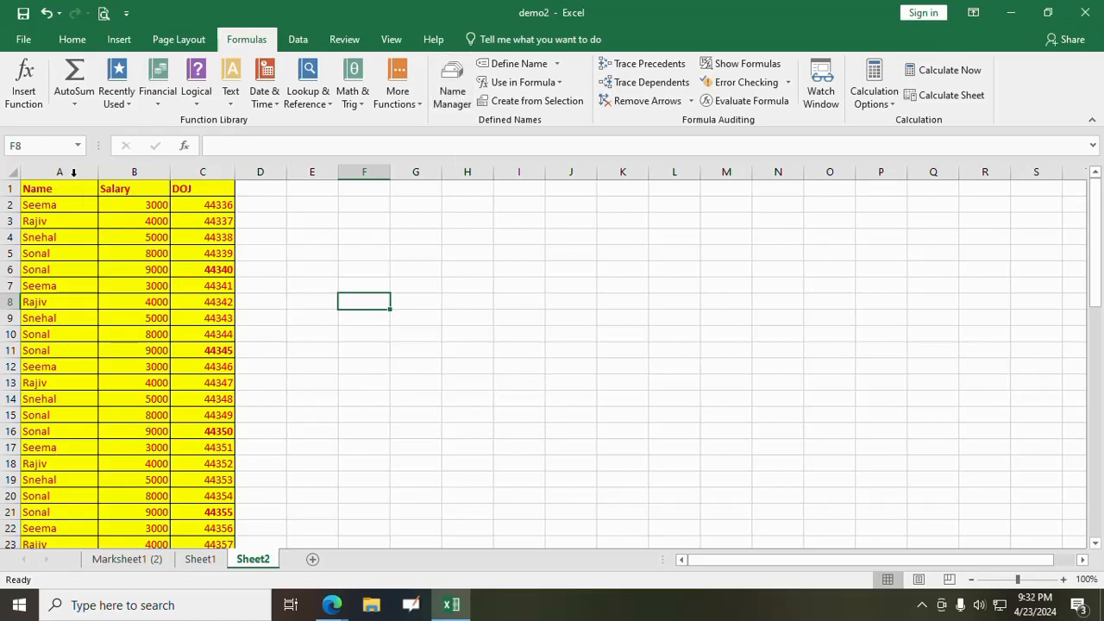
{"action": "left_click", "coordinate": [78, 146]}
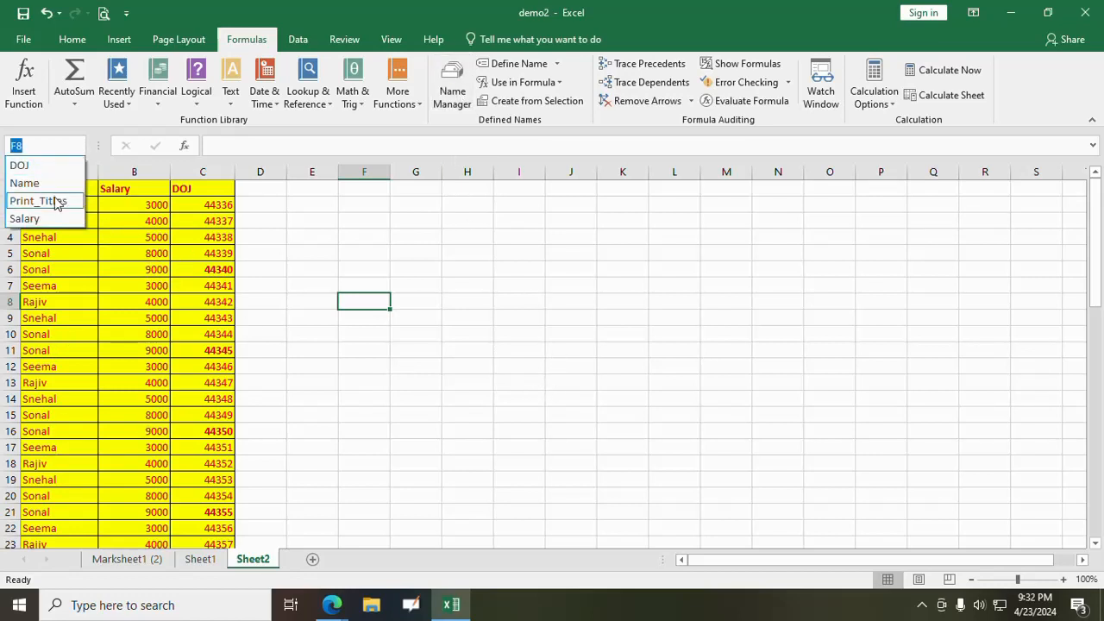
{"action": "left_click", "coordinate": [24, 183]}
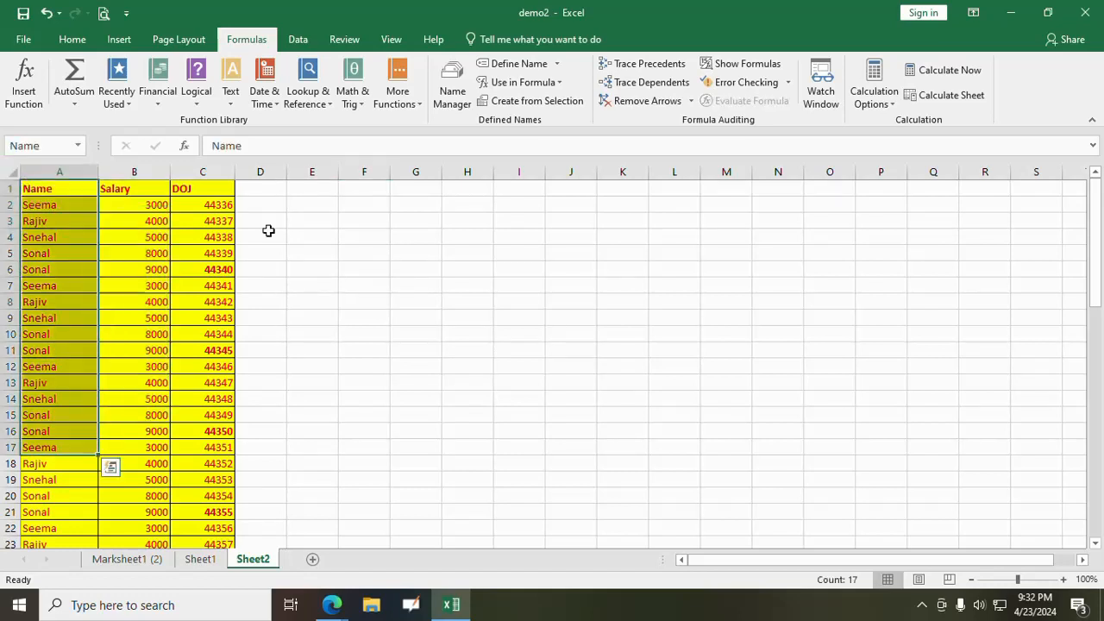
{"action": "left_click", "coordinate": [509, 274]}
- Delete the defined names DOJ and Name from the workbook using Name Manager
{"action": "left_click", "coordinate": [452, 95]}
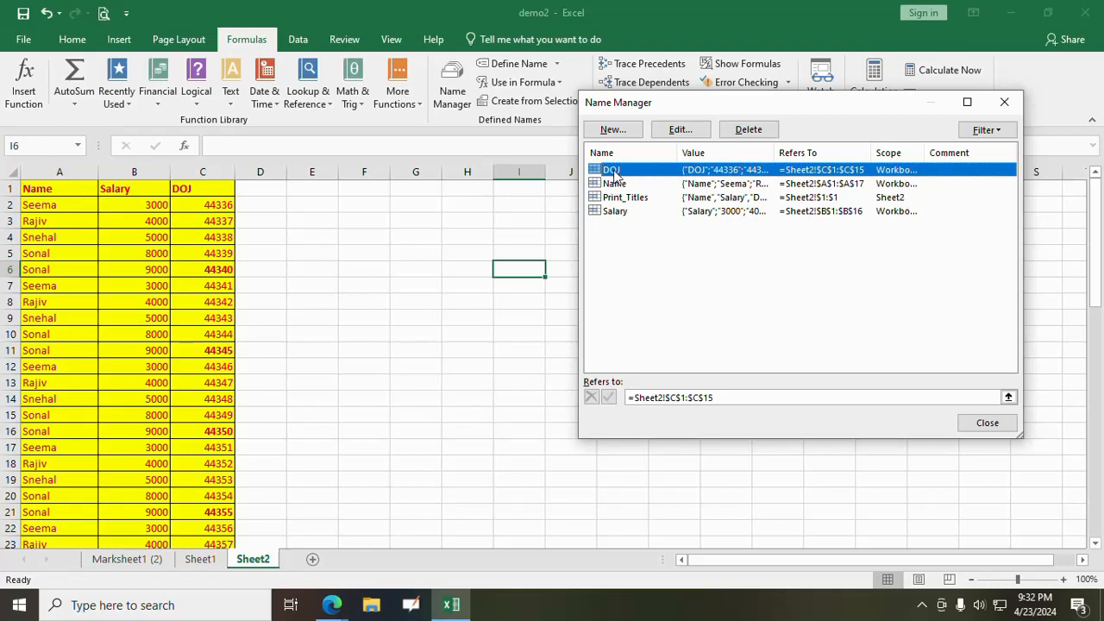
{"action": "left_click", "coordinate": [740, 129]}
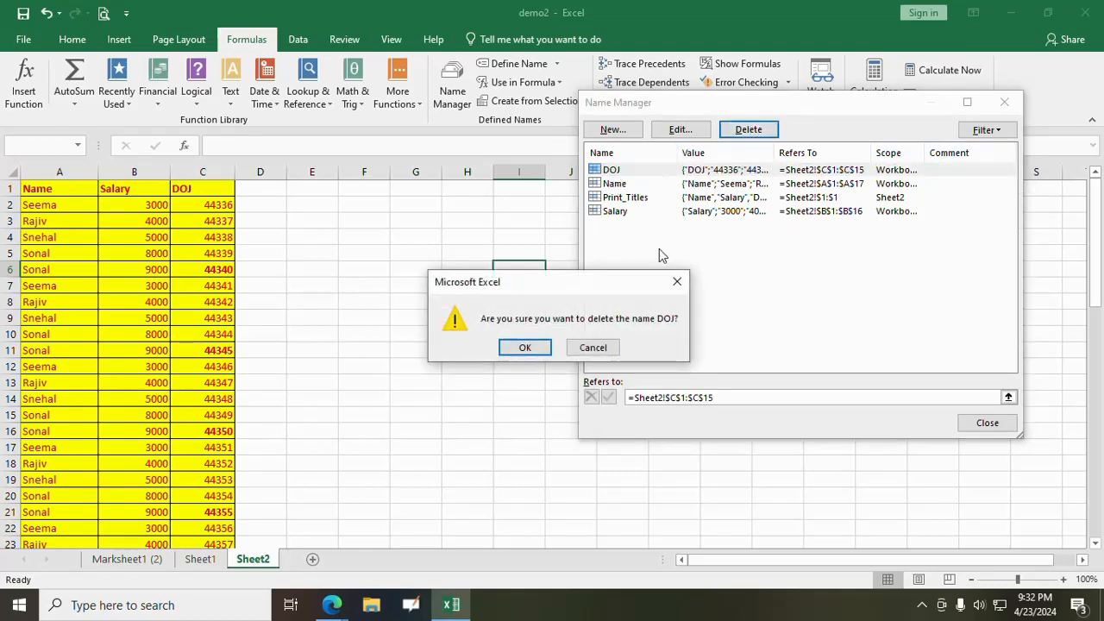
{"action": "left_click", "coordinate": [542, 348]}
{"action": "left_click", "coordinate": [616, 169]}
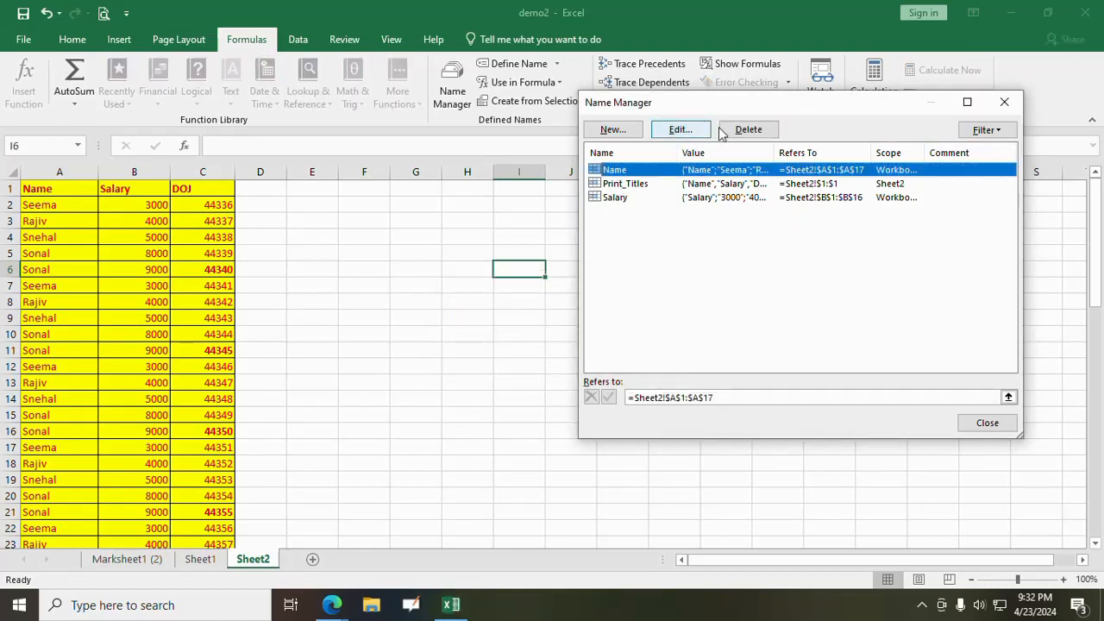
{"action": "left_click", "coordinate": [749, 129]}
{"action": "left_click", "coordinate": [524, 348]}
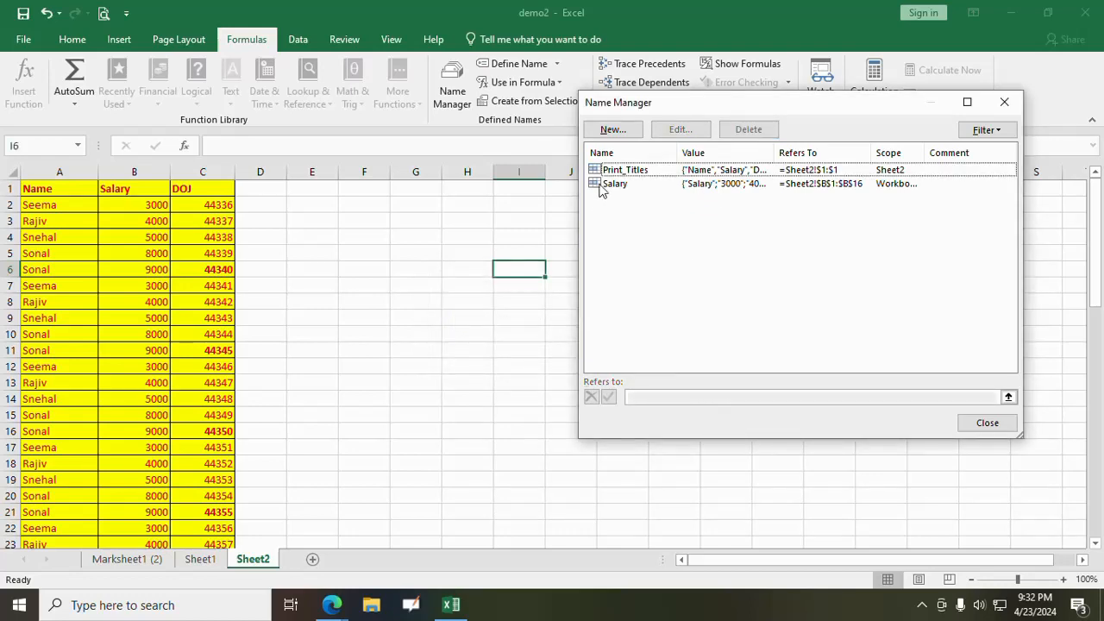
- Delete the remaining defined names Print_Titles and Salary
{"action": "left_click", "coordinate": [624, 170]}
{"action": "left_click", "coordinate": [748, 129]}
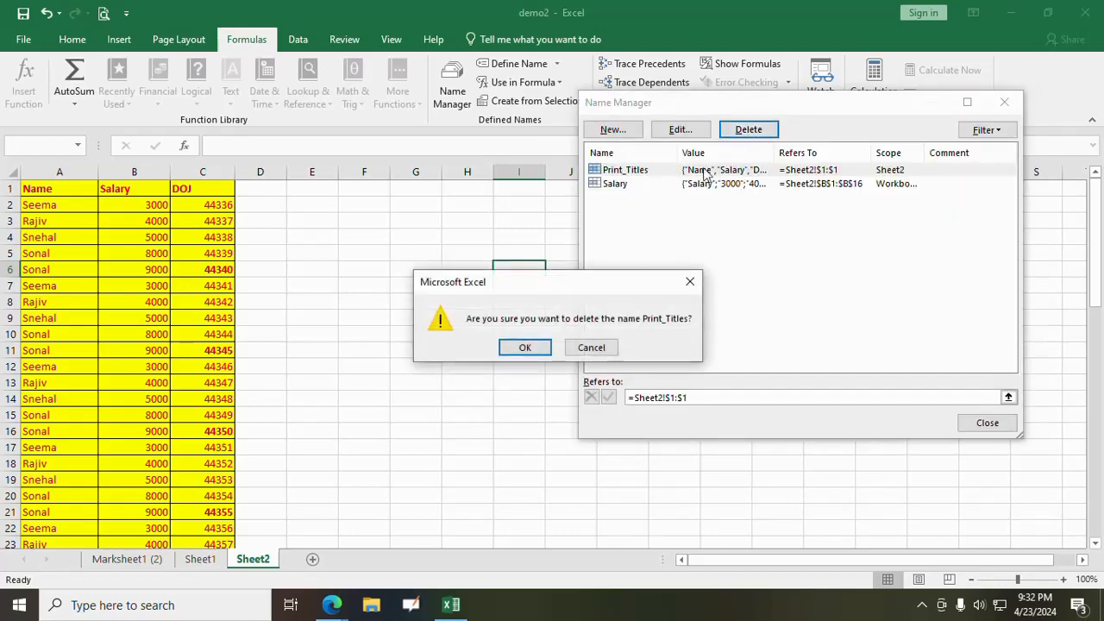
{"action": "left_click", "coordinate": [527, 348]}
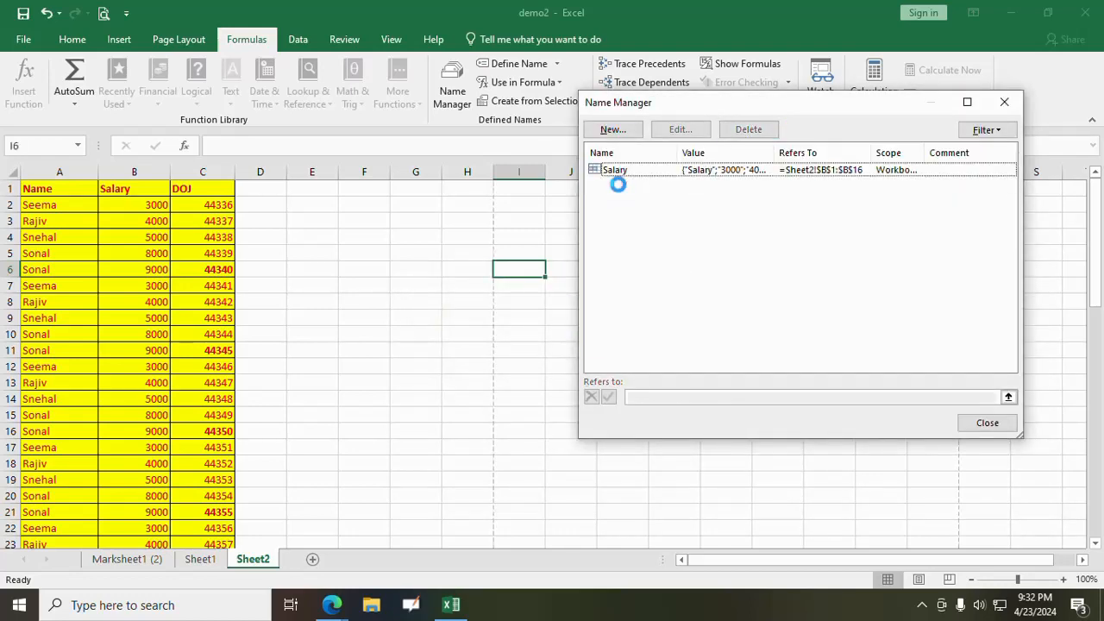
{"action": "left_click", "coordinate": [621, 171]}
{"action": "left_click", "coordinate": [748, 129]}
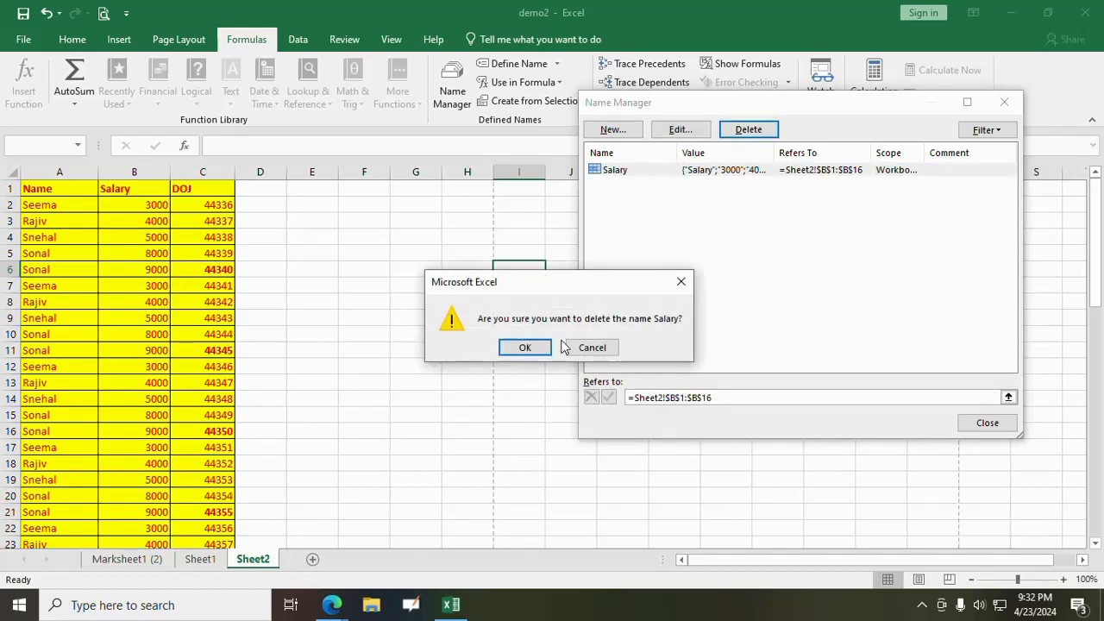
{"action": "left_click", "coordinate": [525, 346]}
{"action": "mouse_move", "coordinate": [331, 604]}
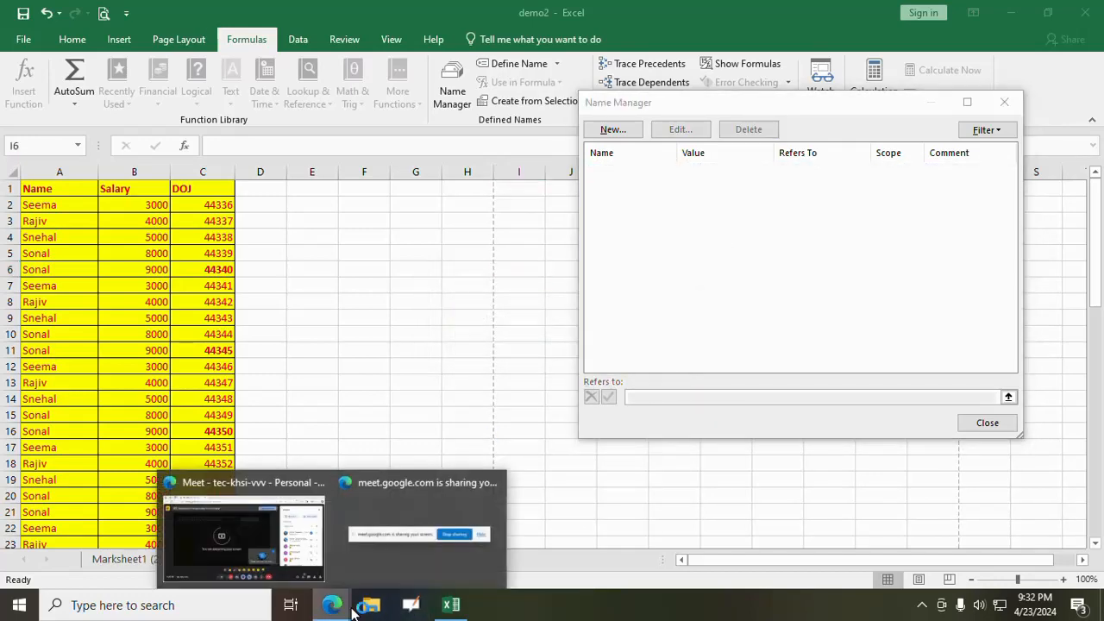
- Switch to the Google Meet call, admit the waiting participant, and return to the Excel workbook
{"action": "left_click", "coordinate": [241, 533]}
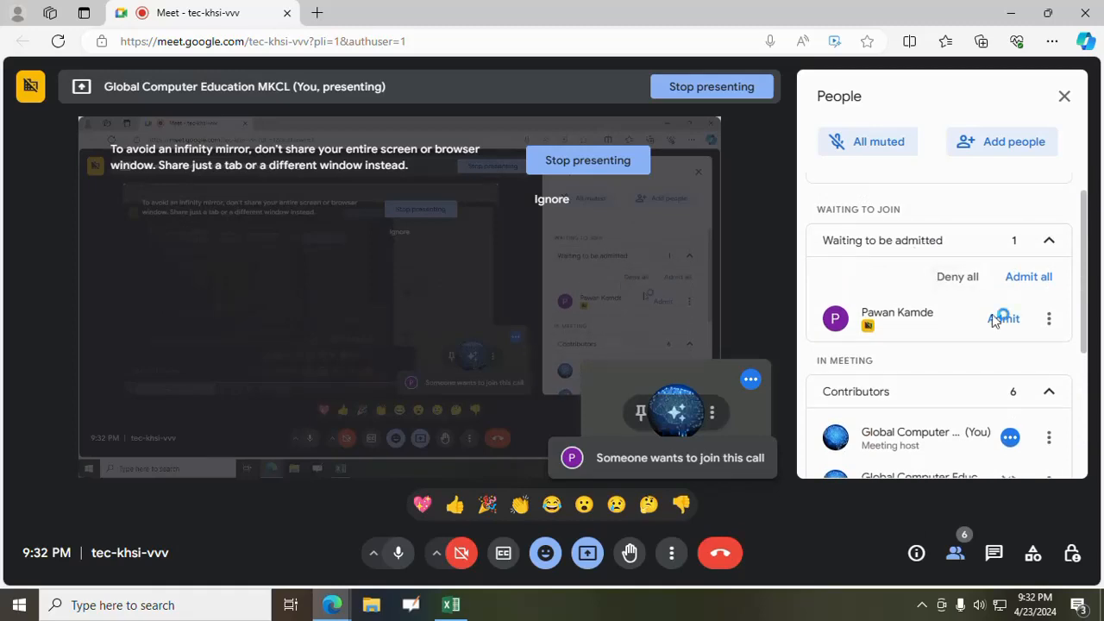
{"action": "left_click", "coordinate": [1003, 319]}
{"action": "left_click", "coordinate": [451, 605]}
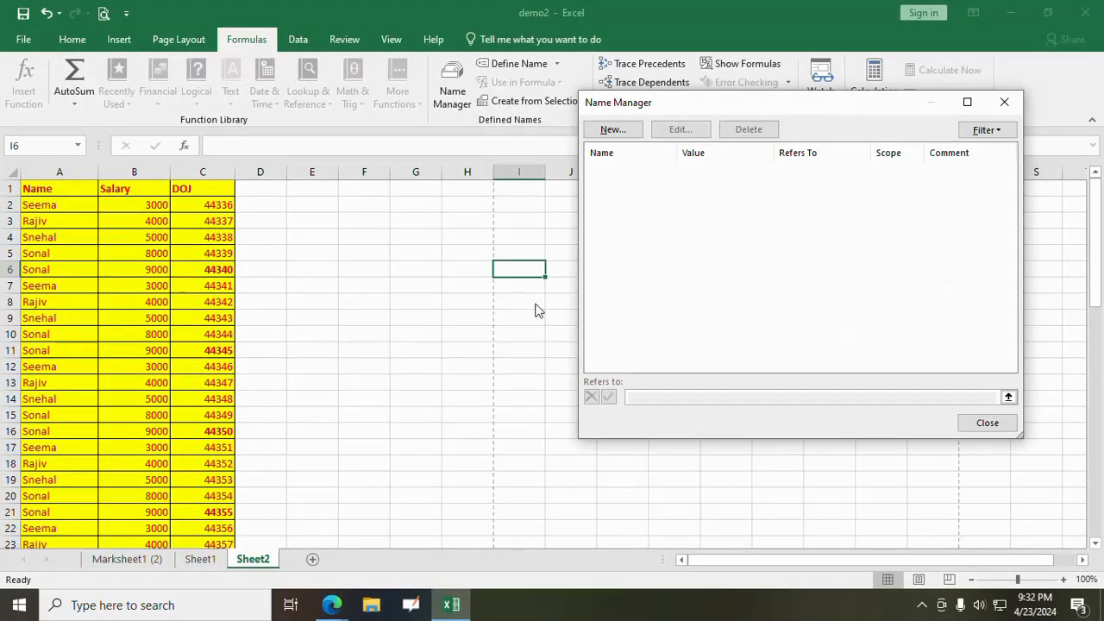
- Close Name Manager and enter 10, 20 and 30 in cells F5 to F7 of Sheet2
{"action": "left_click", "coordinate": [983, 422]}
{"action": "left_click", "coordinate": [365, 413]}
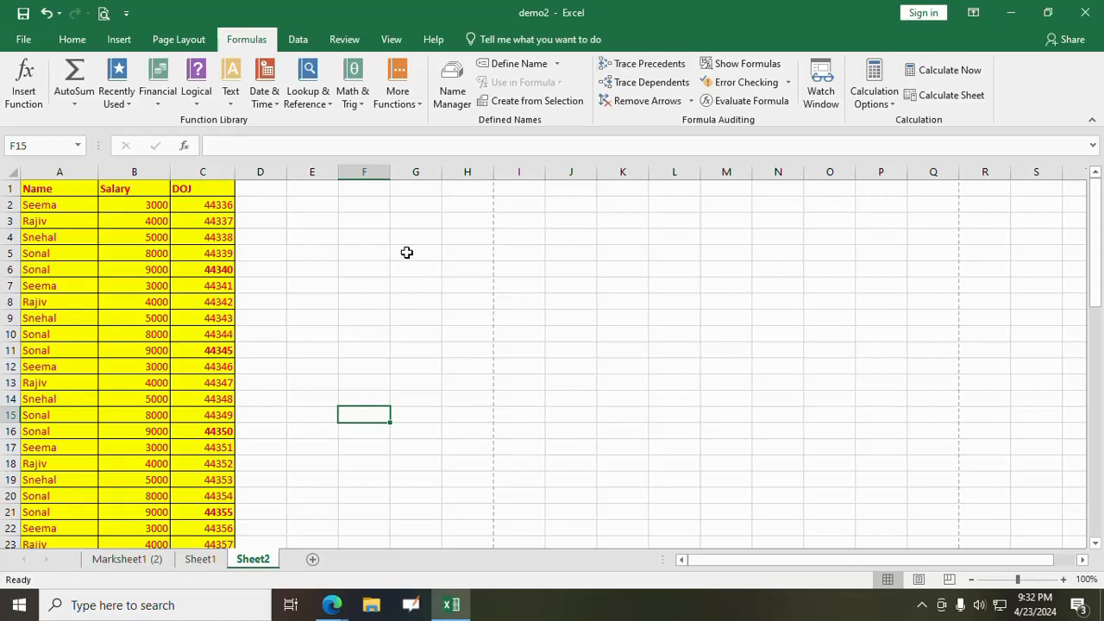
{"action": "left_click", "coordinate": [371, 252]}
{"action": "type", "text": "10"}
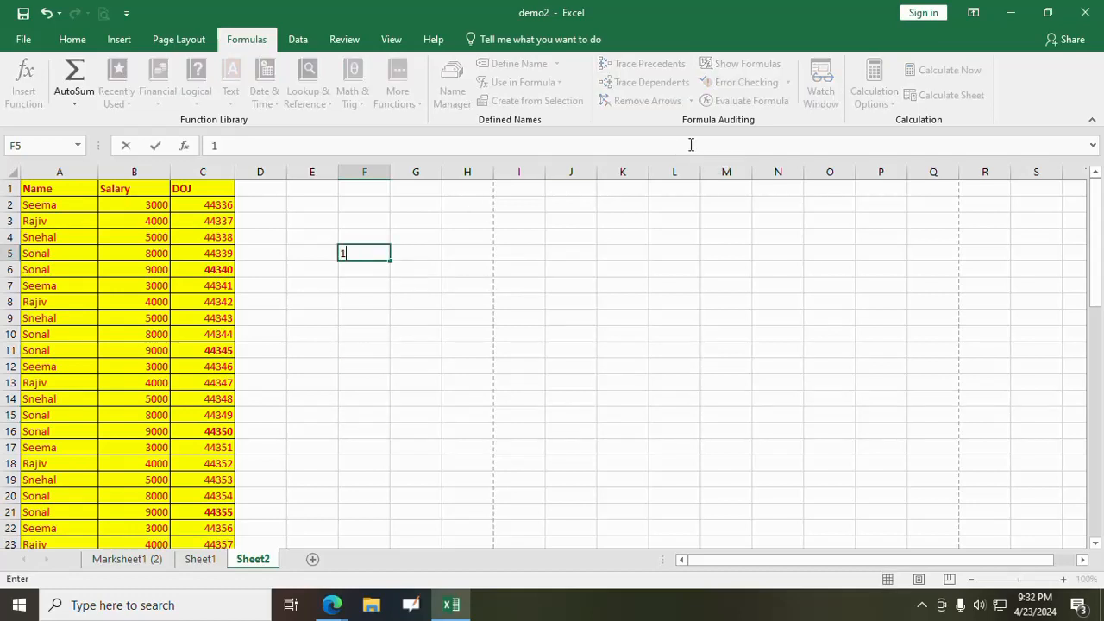
{"action": "key", "text": "Return"}
{"action": "type", "text": "20"}
{"action": "key", "text": "Return"}
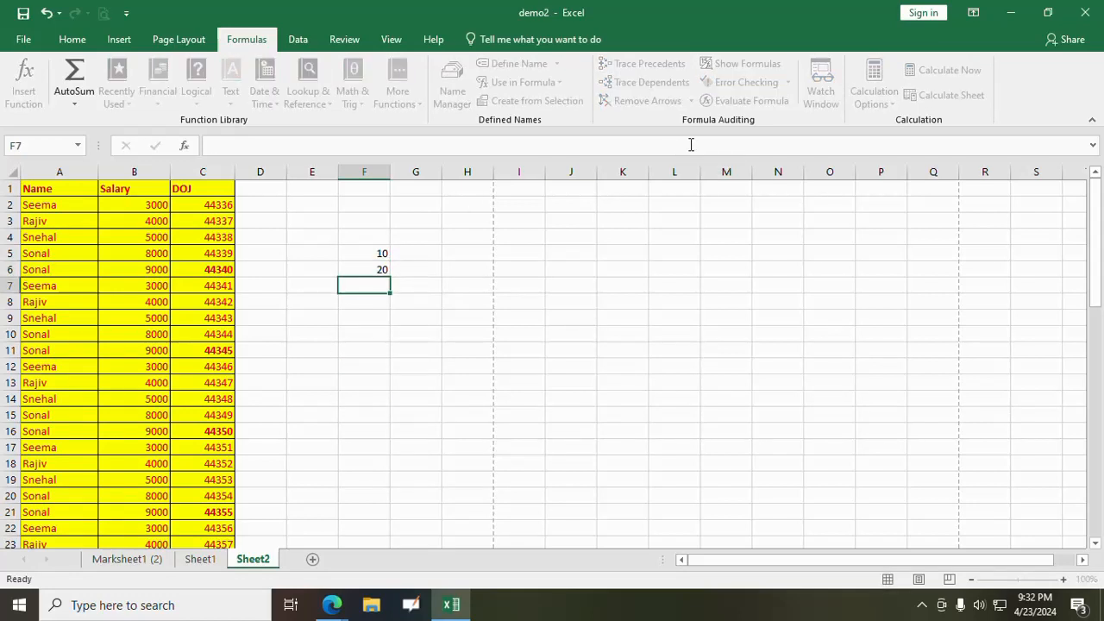
{"action": "type", "text": "30"}
{"action": "key", "text": "Return"}
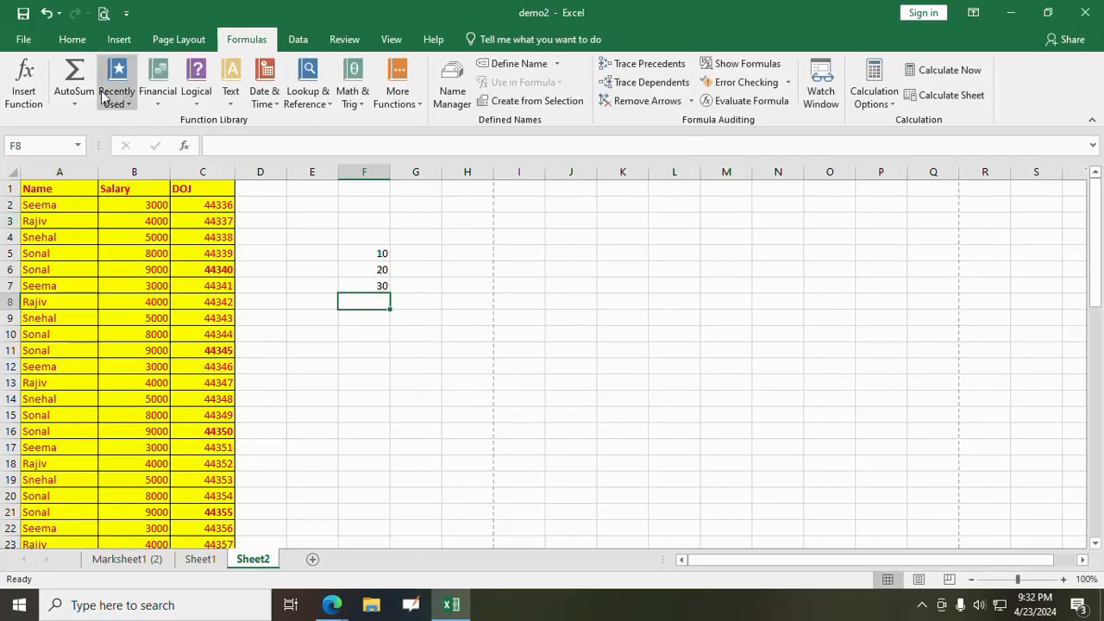
- Total F5:F7 in cell F8 with AutoSum and make the total bold
{"action": "left_click", "coordinate": [74, 96]}
{"action": "left_click", "coordinate": [98, 126]}
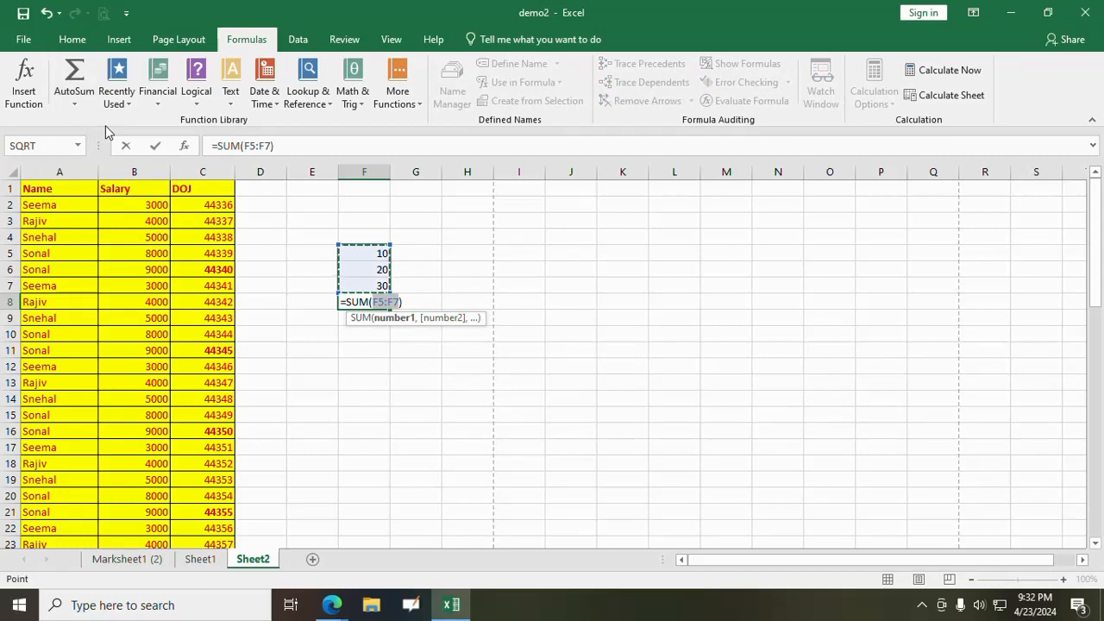
{"action": "key", "text": "Return"}
{"action": "left_click", "coordinate": [362, 300]}
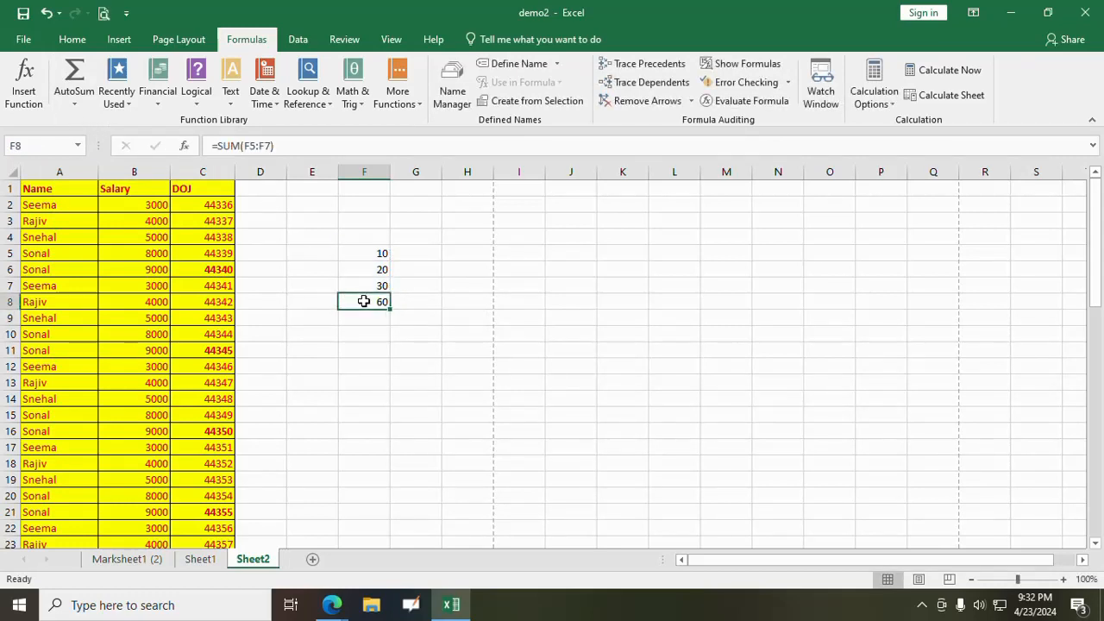
{"action": "left_click", "coordinate": [72, 40]}
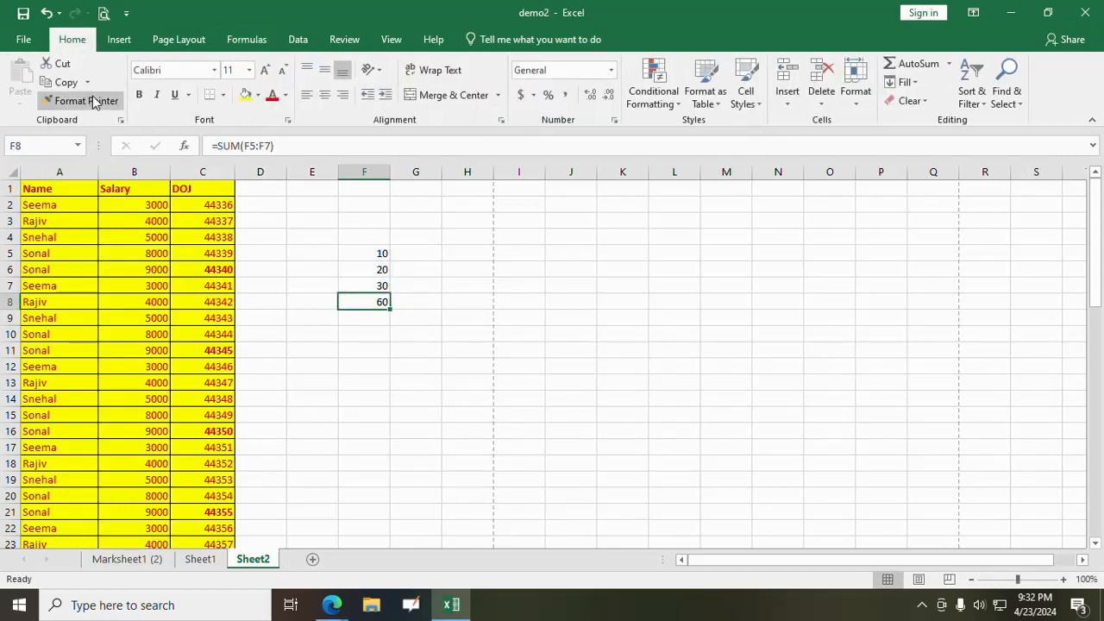
{"action": "left_click", "coordinate": [139, 95]}
{"action": "left_click", "coordinate": [479, 375]}
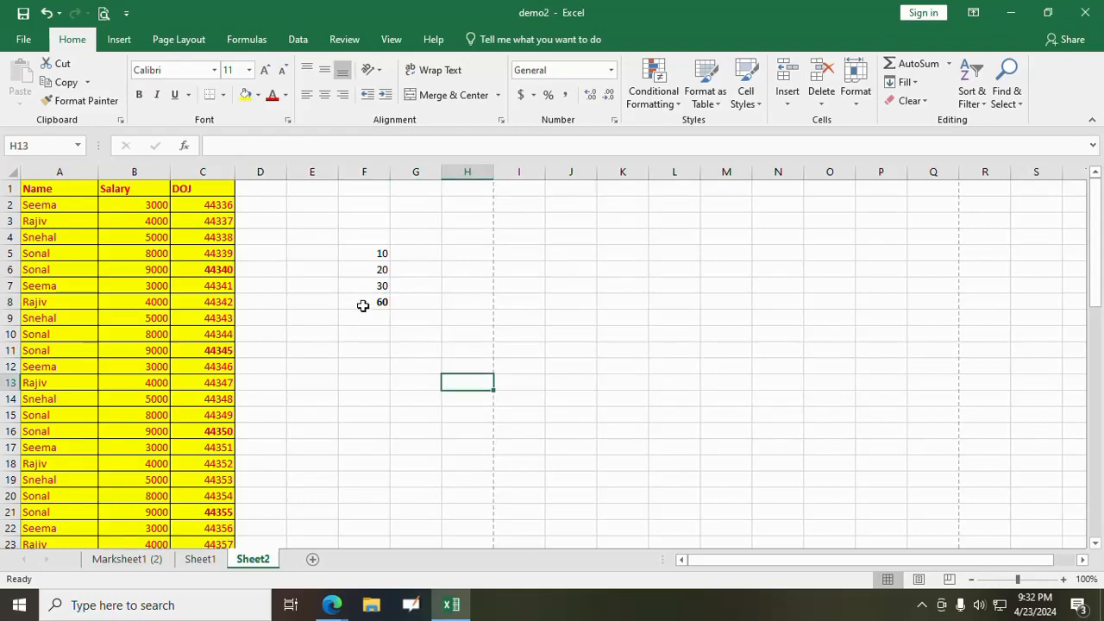
- Trace the precedents of the SUM formula in F8 and remove the tracer arrows after viewing them
{"action": "left_click", "coordinate": [363, 303]}
{"action": "left_click", "coordinate": [344, 38]}
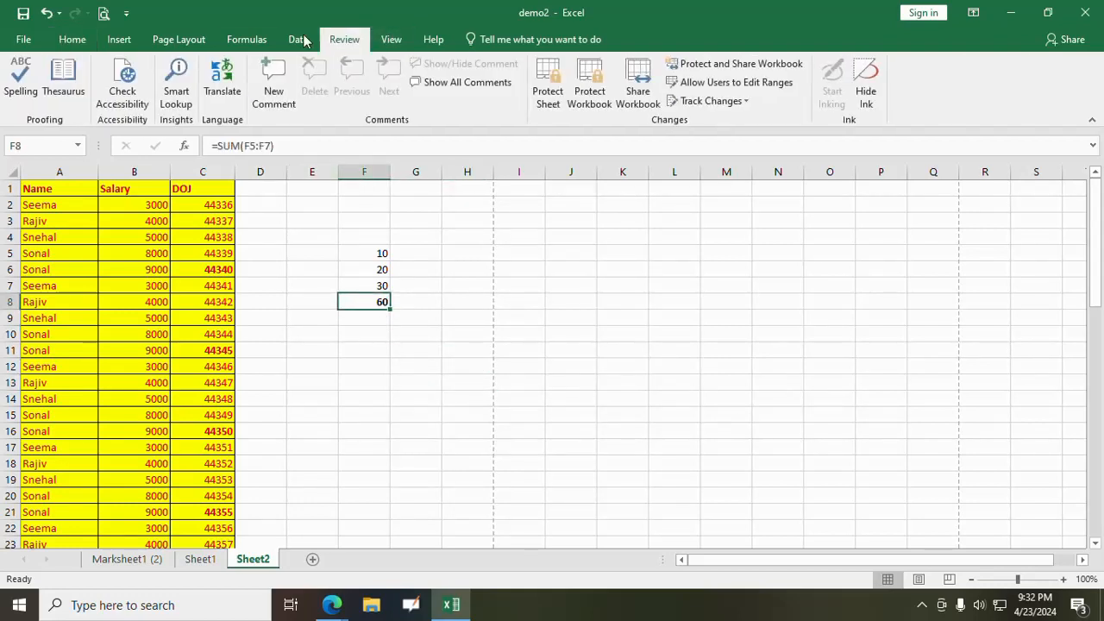
{"action": "left_click", "coordinate": [268, 38]}
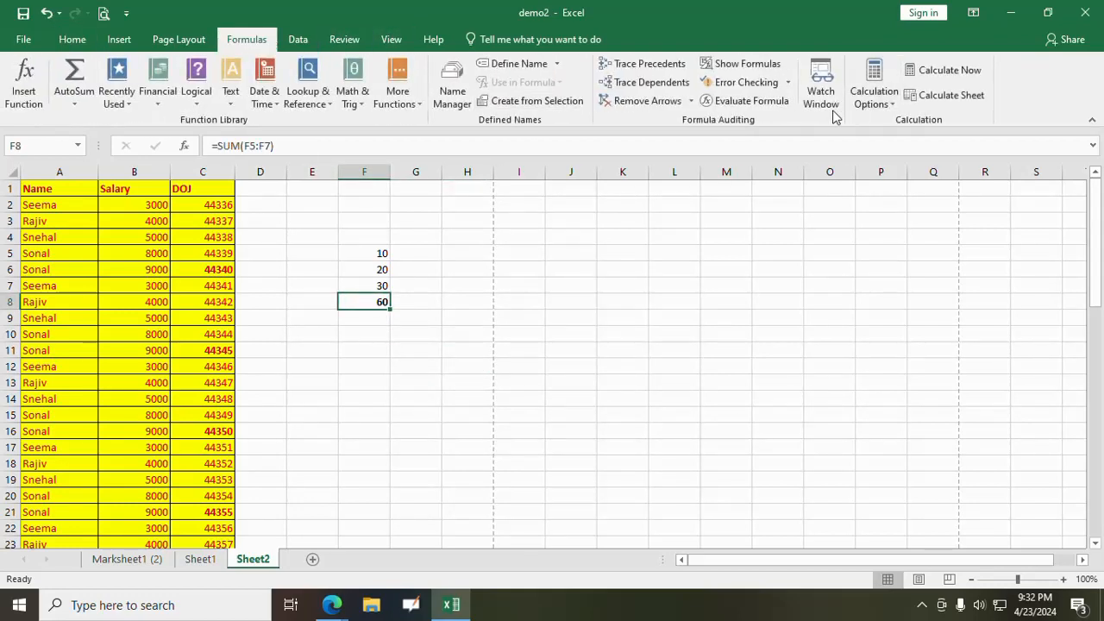
{"action": "left_click", "coordinate": [632, 67]}
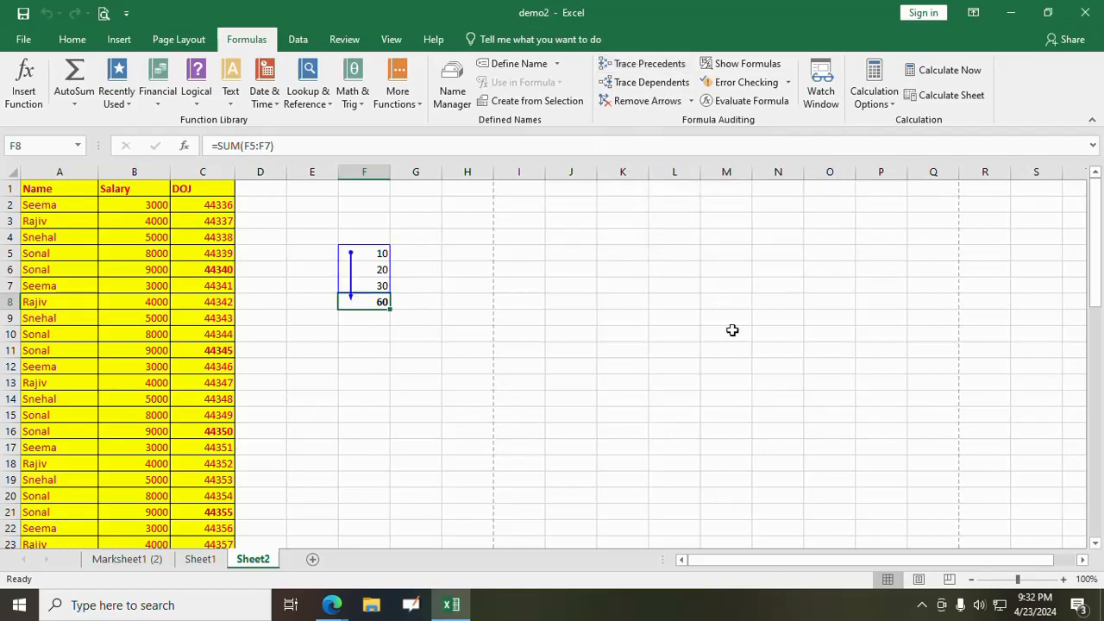
{"action": "left_click", "coordinate": [435, 426]}
{"action": "left_click", "coordinate": [374, 298]}
{"action": "left_click", "coordinate": [635, 101]}
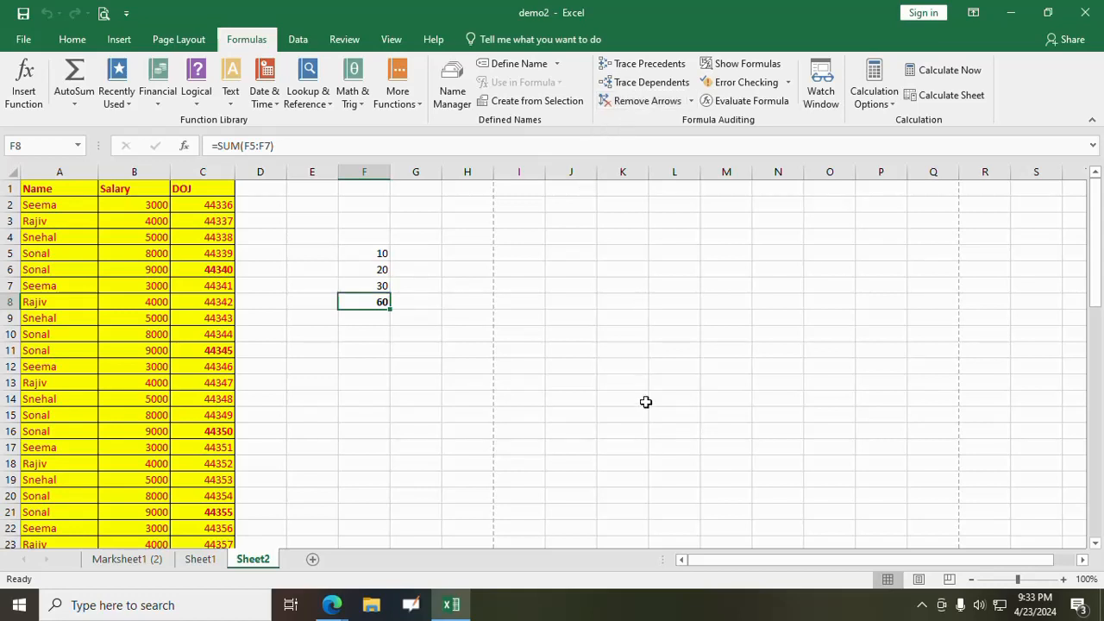
- Enter 30 in cell G6, beside the column of numbers
{"action": "left_click", "coordinate": [433, 269]}
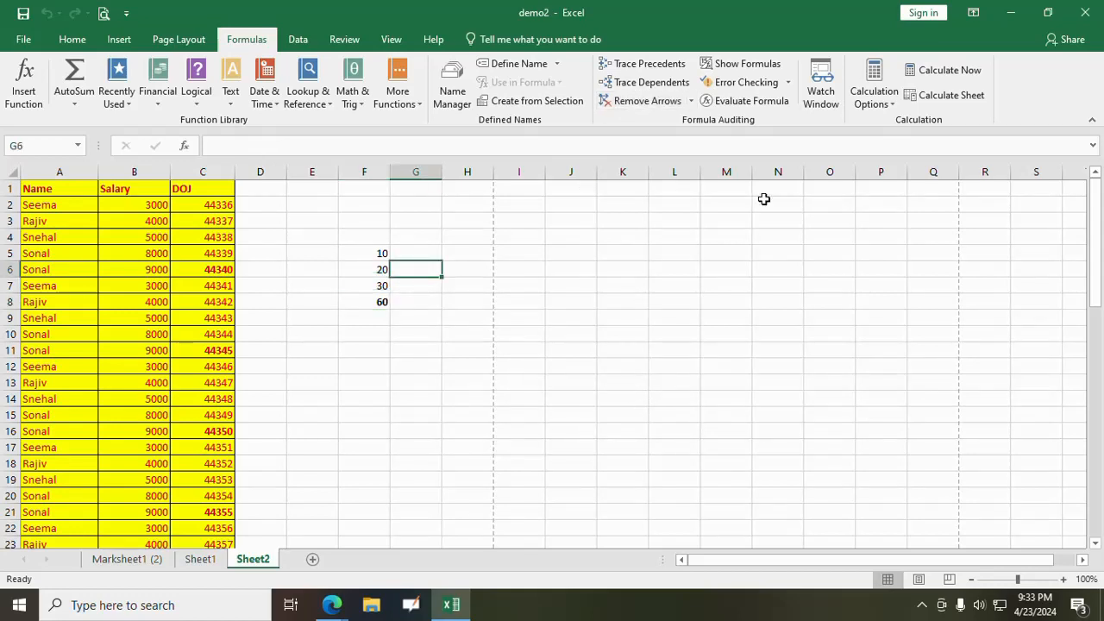
{"action": "type", "text": "30"}
{"action": "key", "text": "Return"}
{"action": "key", "text": "Down"}
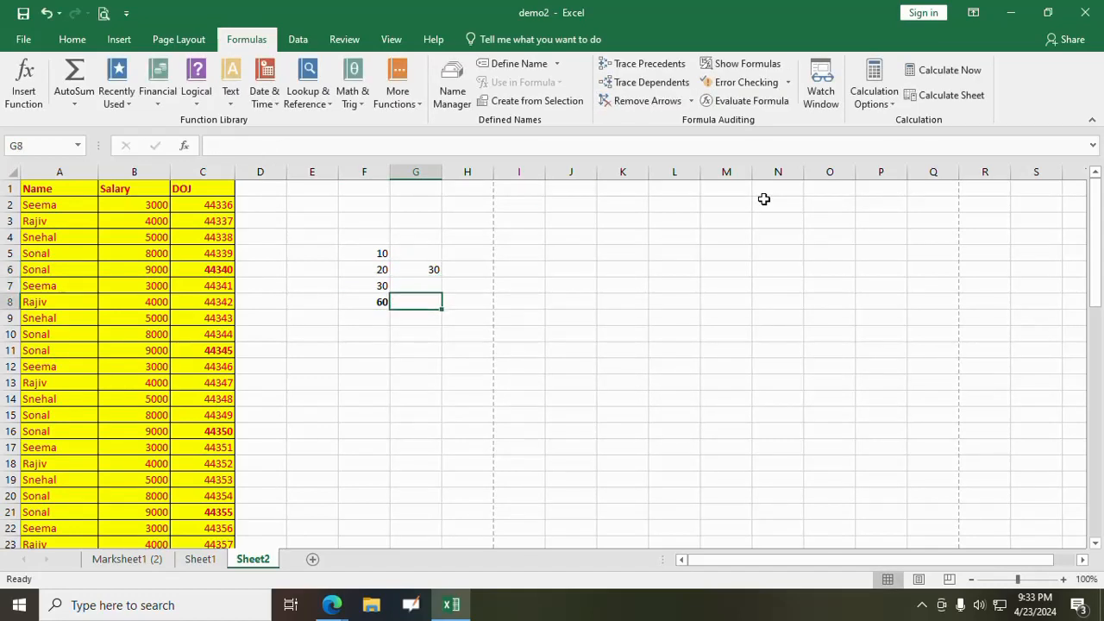
{"action": "type", "text": "0"}
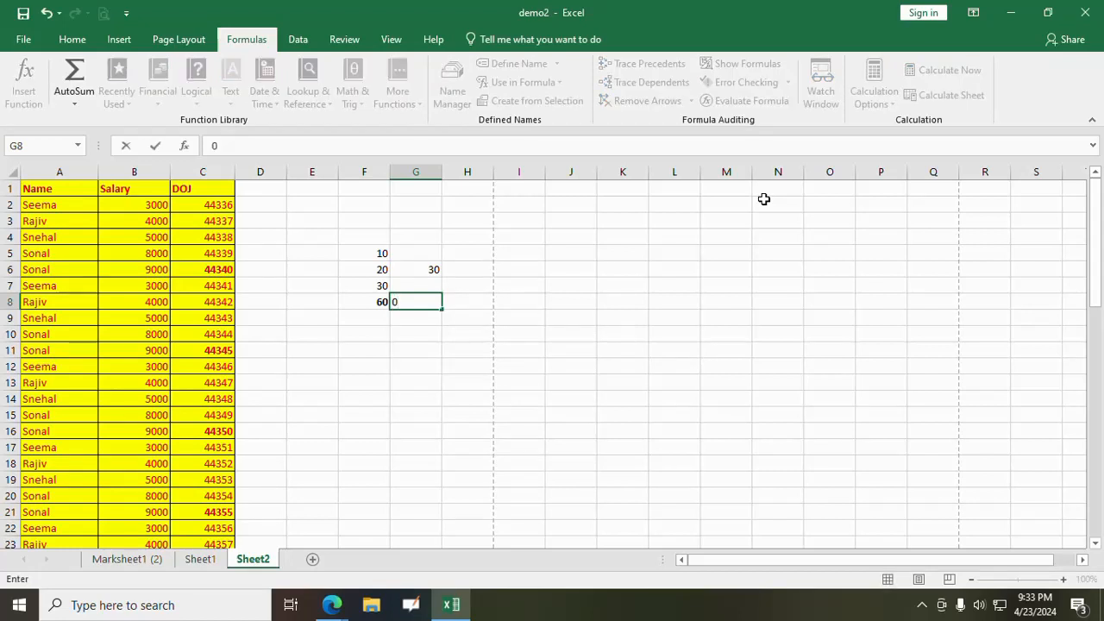
{"action": "key", "text": "Escape"}
- Enter 50 in cell H7 and 70 in cell H8
{"action": "key", "text": "Right"}
{"action": "key", "text": "Right"}
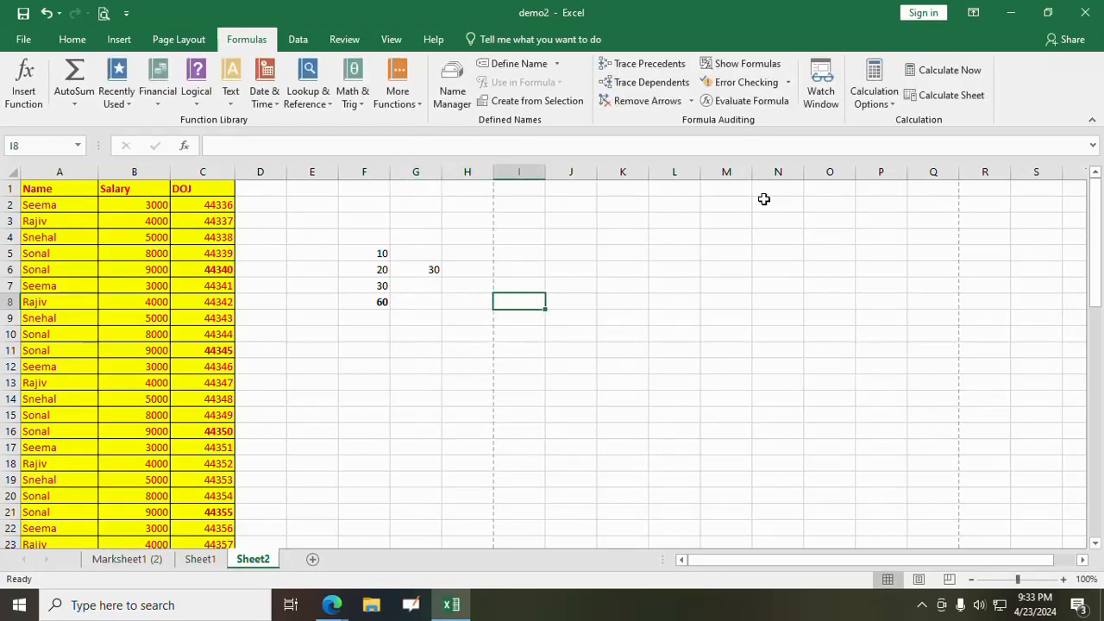
{"action": "key", "text": "Down"}
{"action": "key", "text": "Left"}
{"action": "key", "text": "Up"}
{"action": "key", "text": "Up"}
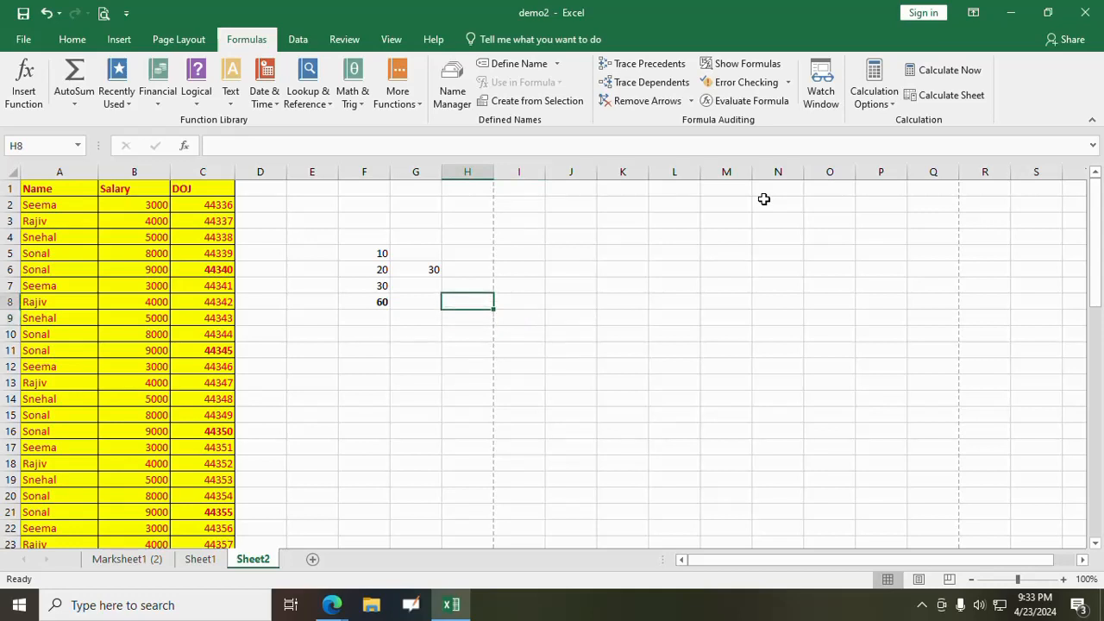
{"action": "type", "text": "50"}
{"action": "key", "text": "Return"}
{"action": "type", "text": "7"}
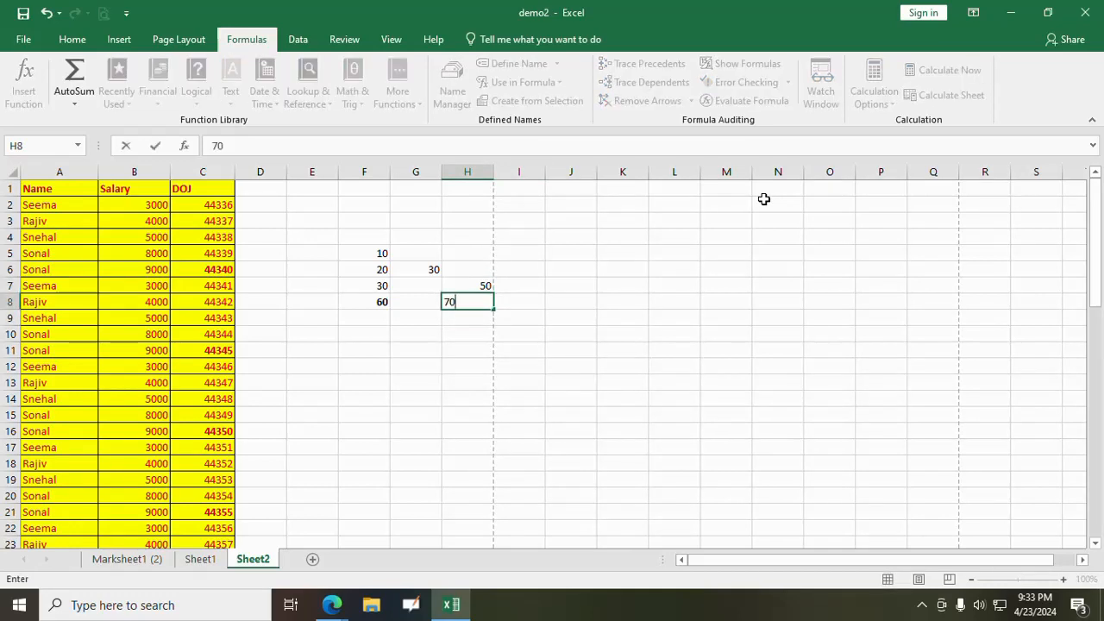
{"action": "key", "text": "Return"}
{"action": "key", "text": "Return"}
{"action": "key", "text": "Return"}
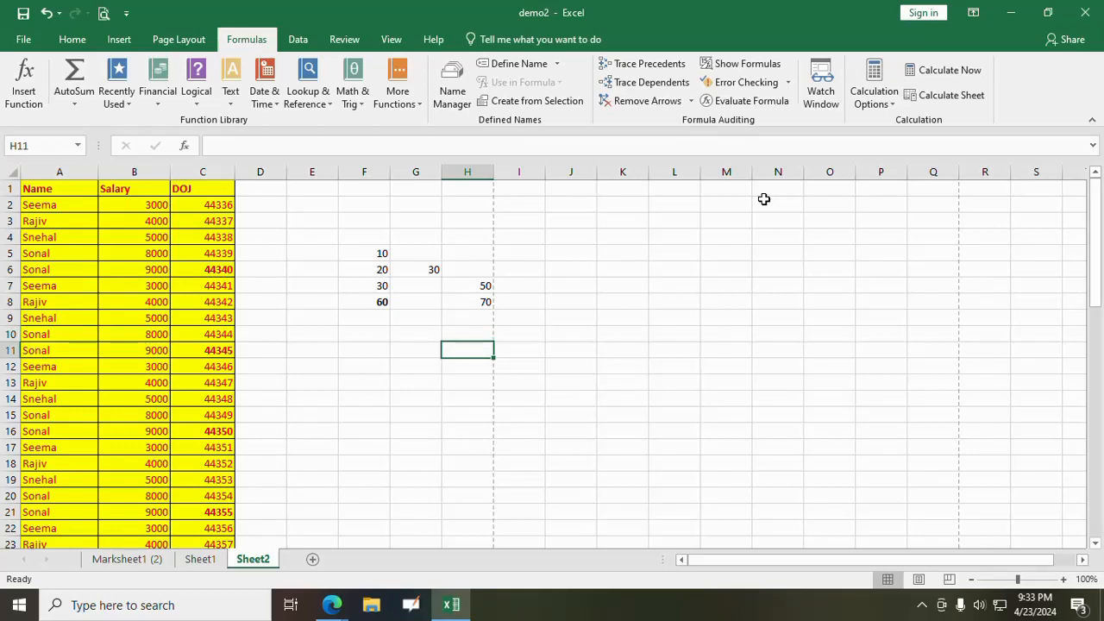
- Enter the formula =SUM(F5,G6,H7,H8) in cell H11 to add the four scattered values
{"action": "type", "text": "=sum("}
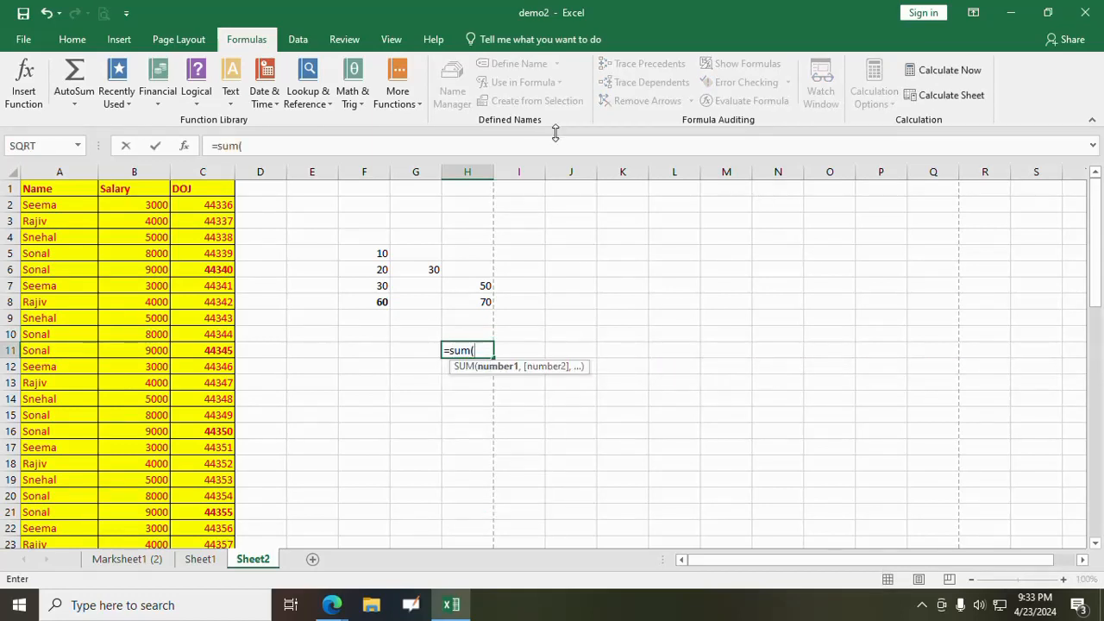
{"action": "left_click", "coordinate": [382, 250]}
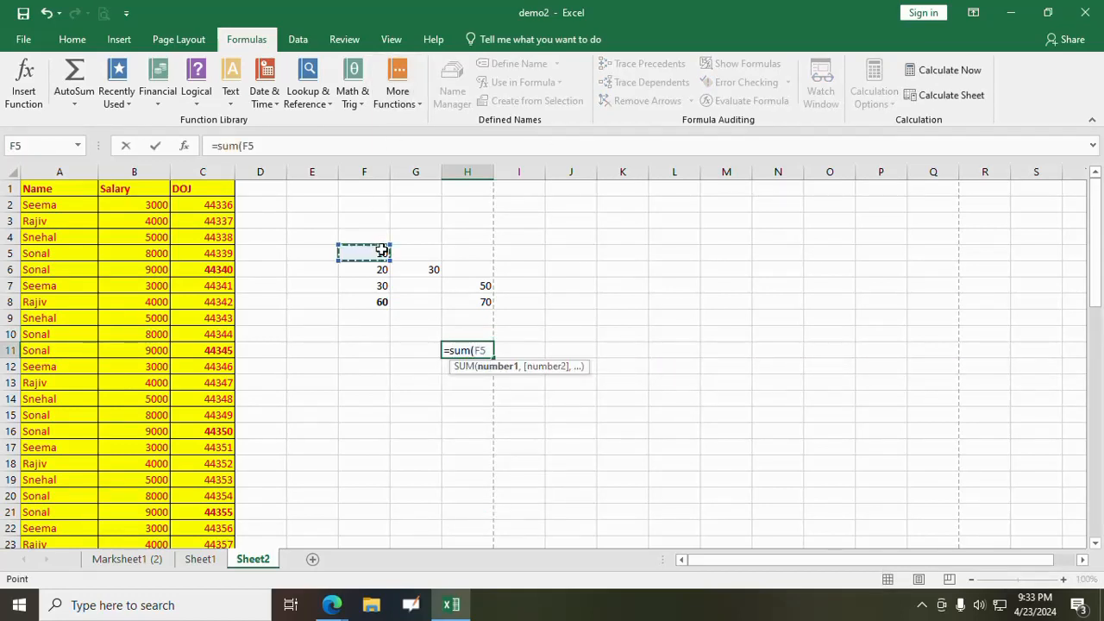
{"action": "type", "text": ","}
{"action": "left_click", "coordinate": [414, 268]}
{"action": "type", "text": ","}
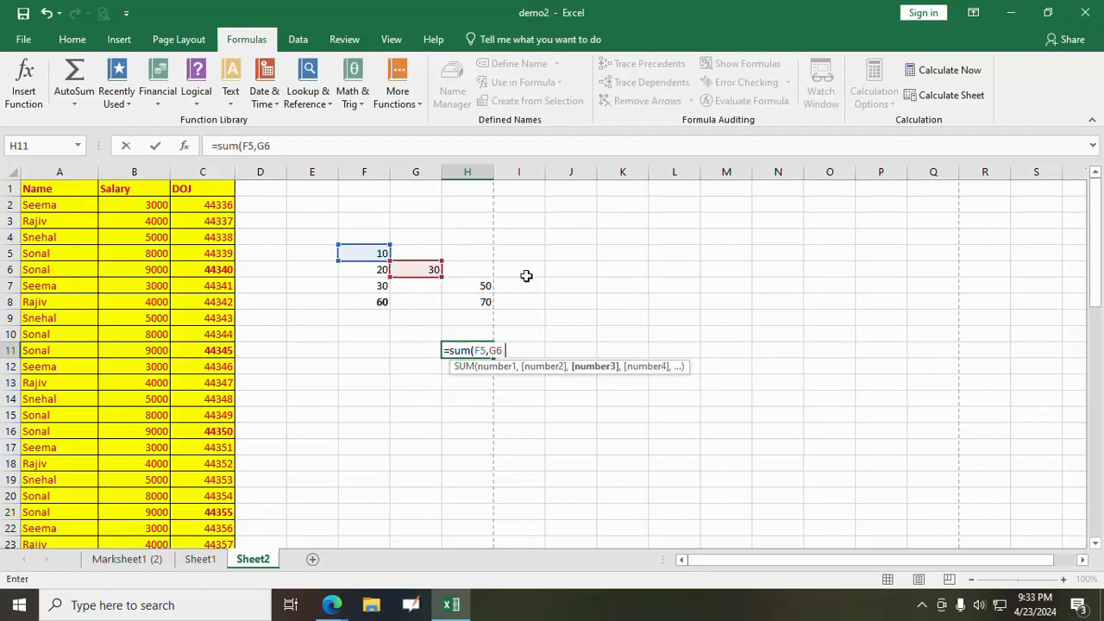
{"action": "left_click", "coordinate": [481, 286]}
{"action": "type", "text": ","}
{"action": "left_click", "coordinate": [476, 307]}
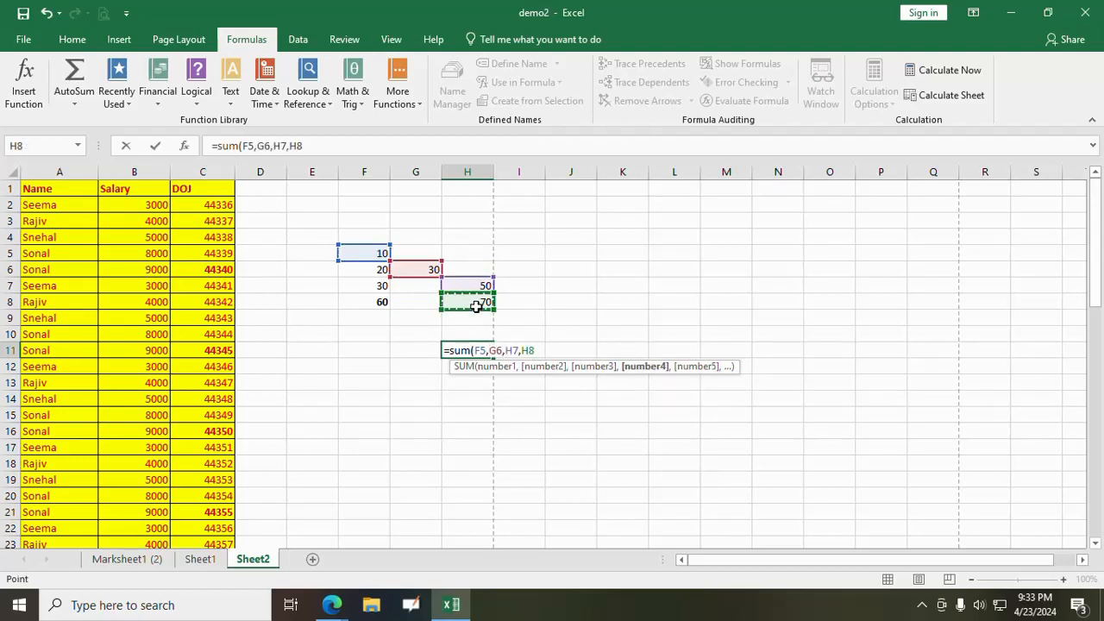
{"action": "type", "text": ")"}
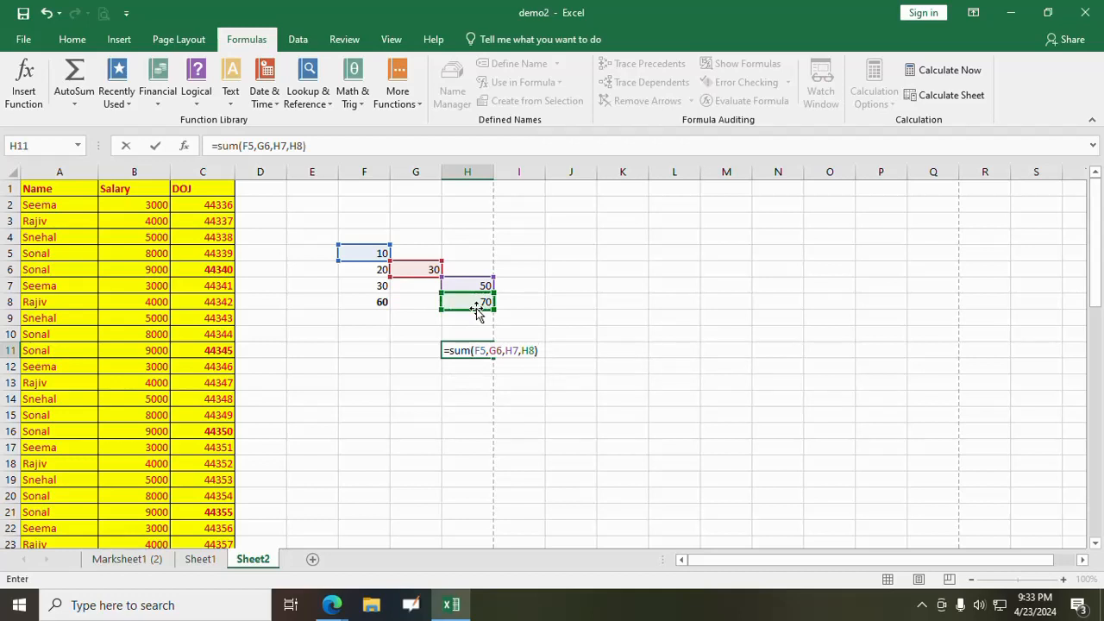
{"action": "key", "text": "Return"}
- Make the total in cell H11 bold
{"action": "left_click", "coordinate": [481, 348]}
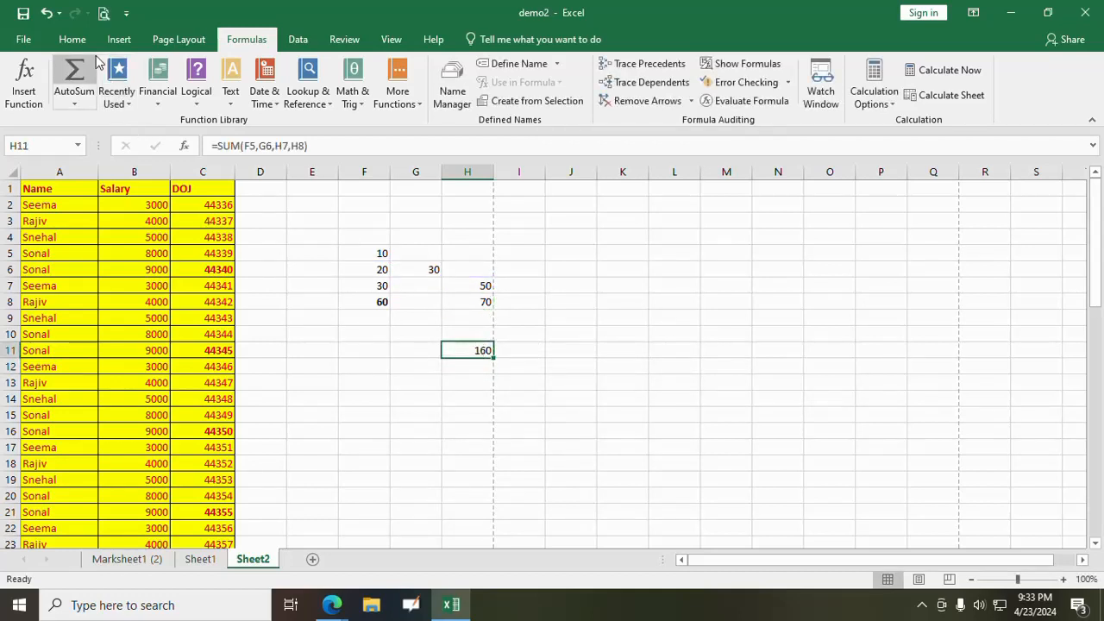
{"action": "left_click", "coordinate": [72, 39]}
{"action": "left_click", "coordinate": [139, 96]}
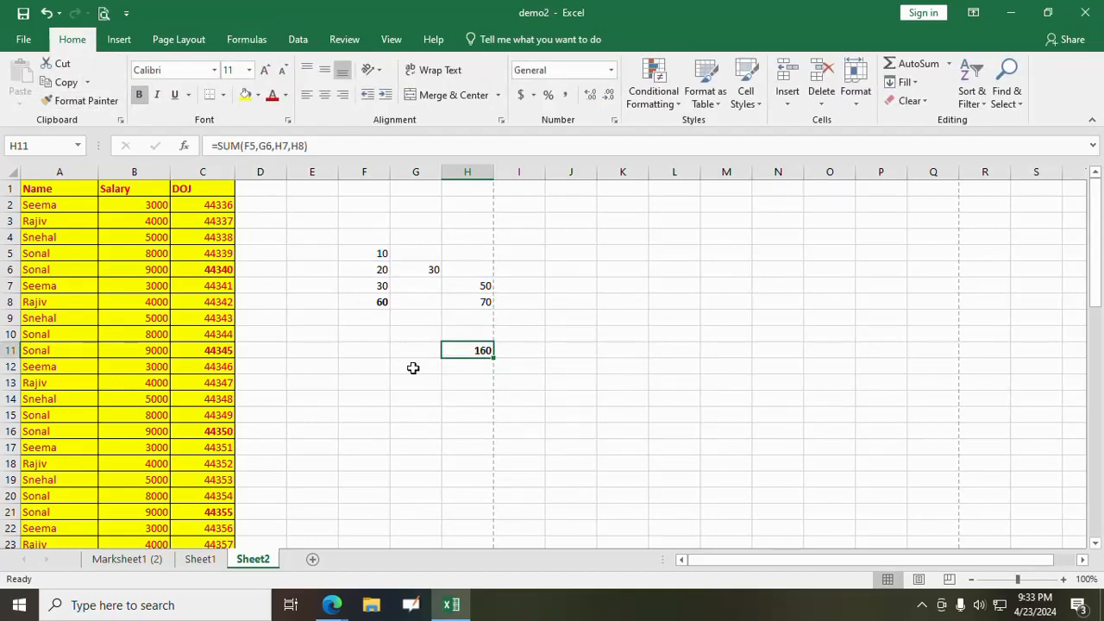
{"action": "left_click", "coordinate": [462, 398]}
- Trace the precedents of the formula in H11 and remove the tracer arrows after viewing them
{"action": "left_click", "coordinate": [487, 348]}
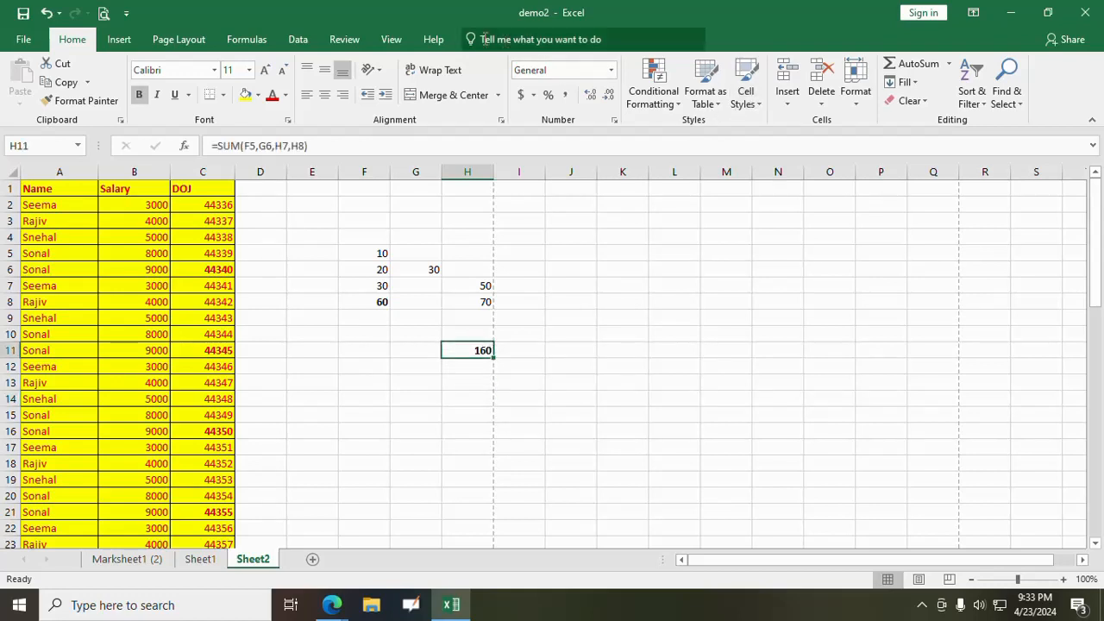
{"action": "left_click", "coordinate": [247, 39]}
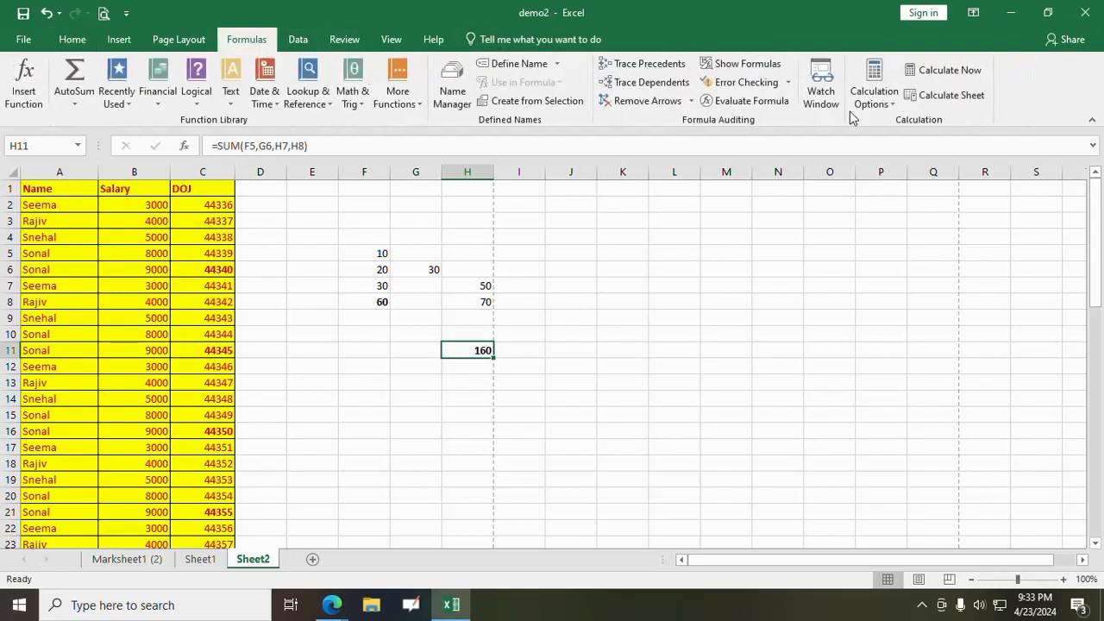
{"action": "left_click", "coordinate": [642, 63]}
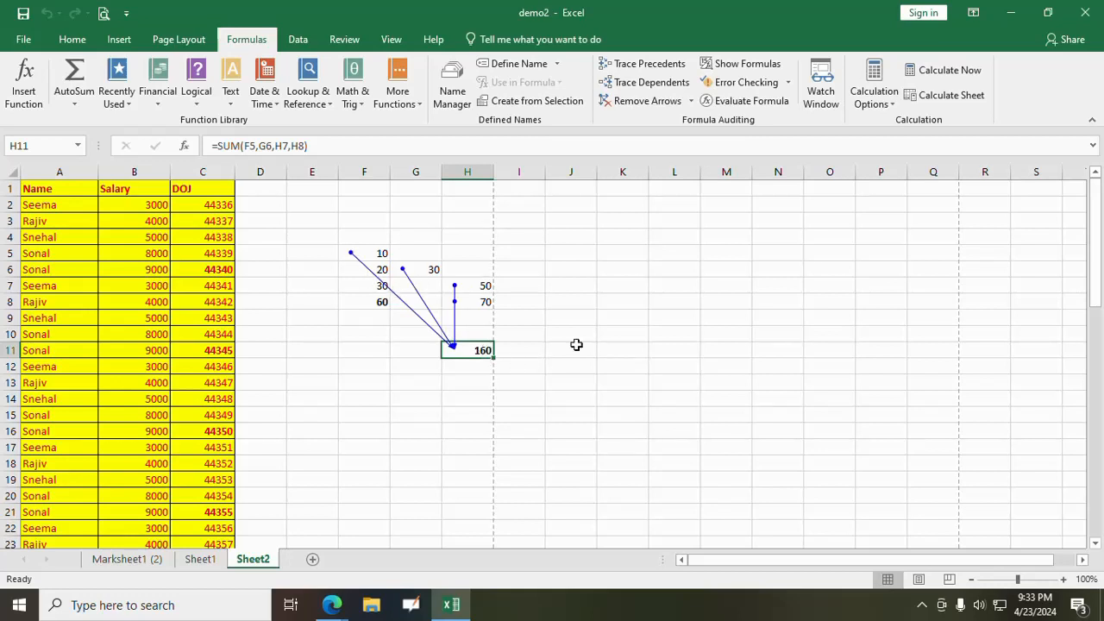
{"action": "left_click", "coordinate": [642, 103]}
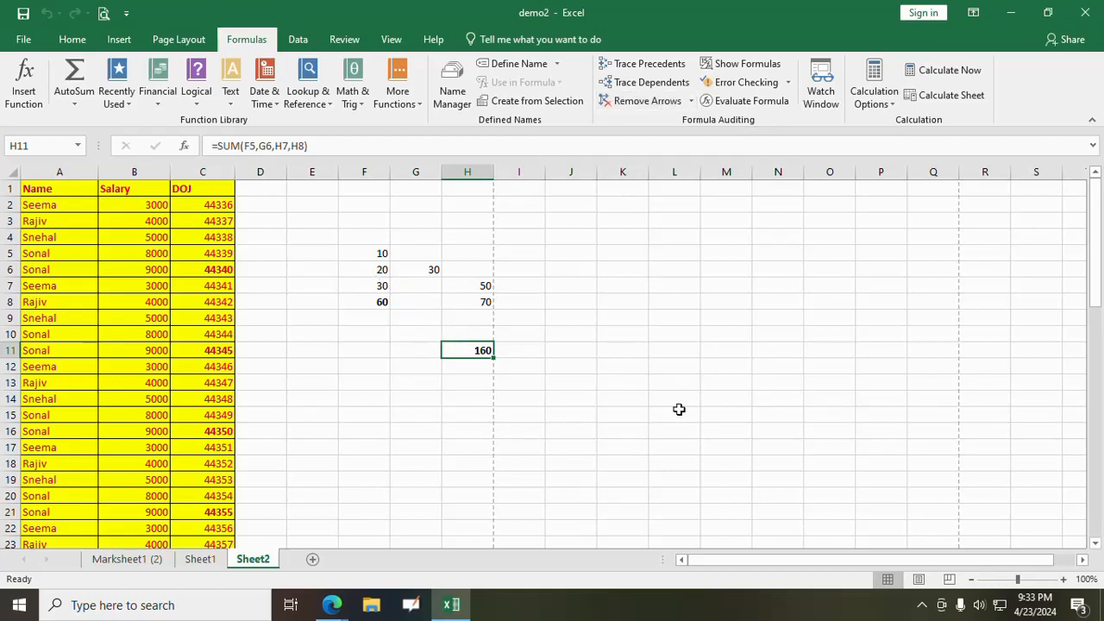
- Trace the dependents of cell F5 and remove the tracer arrows after viewing them
{"action": "left_click", "coordinate": [379, 256]}
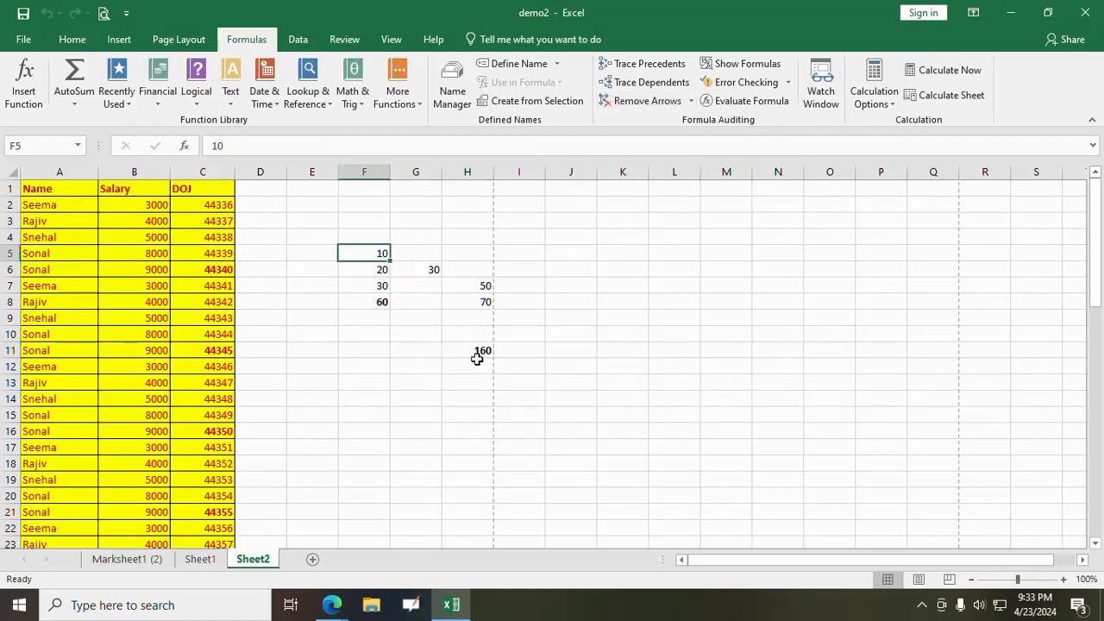
{"action": "left_click", "coordinate": [630, 87]}
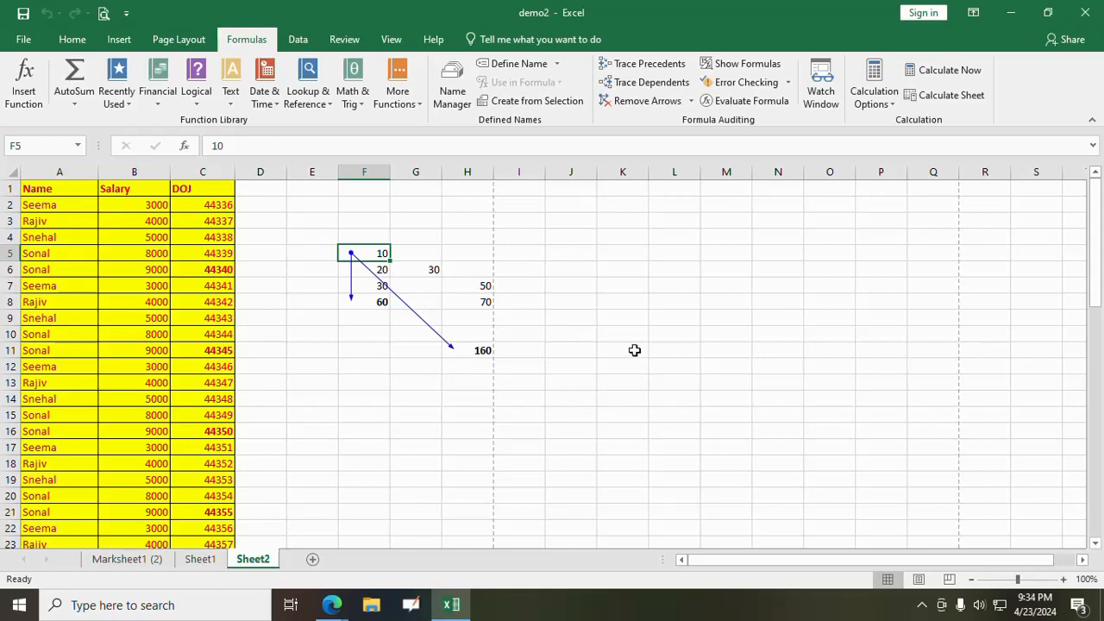
{"action": "left_click", "coordinate": [648, 101]}
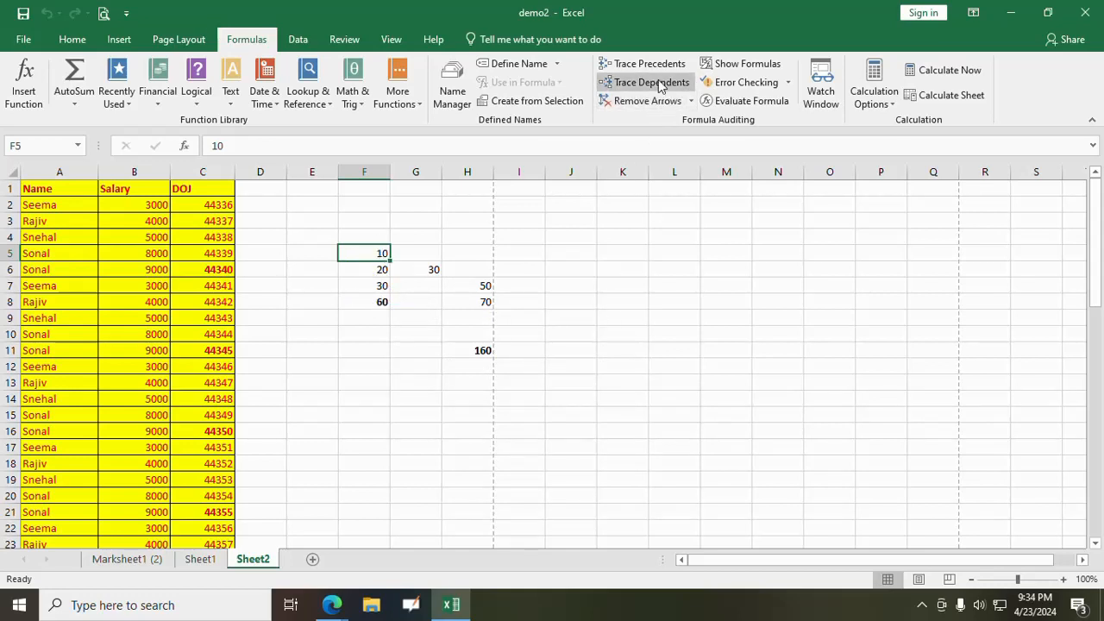
- Trace the precedents of the SUM formula in H11 again and clear the tracer arrows after viewing them
{"action": "left_click", "coordinate": [482, 352]}
{"action": "left_click", "coordinate": [379, 301]}
{"action": "left_click", "coordinate": [468, 350]}
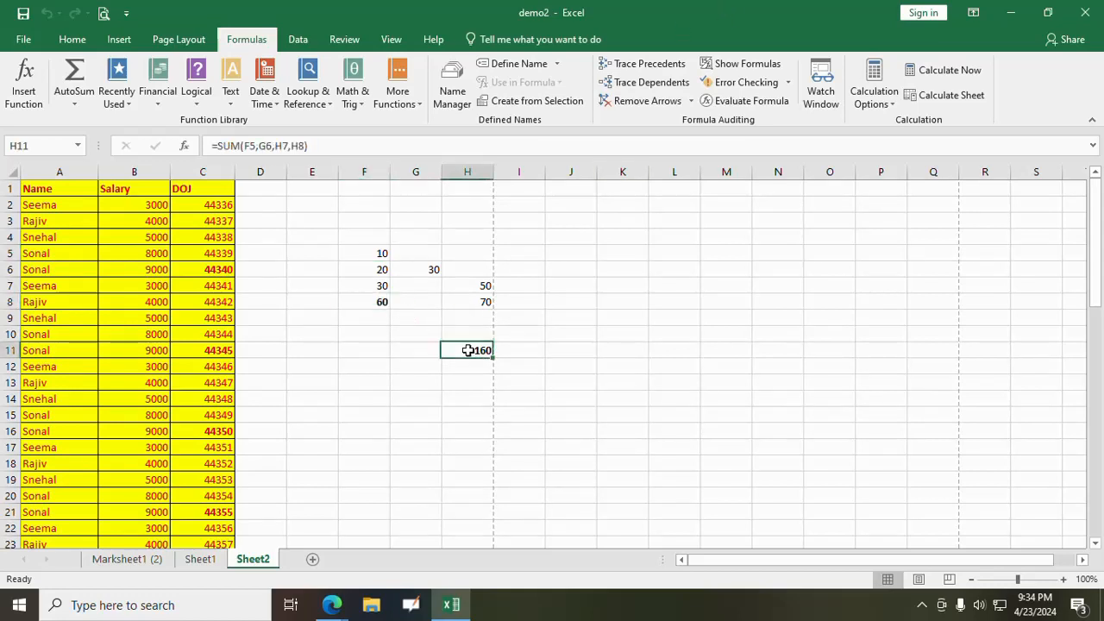
{"action": "left_click", "coordinate": [644, 67]}
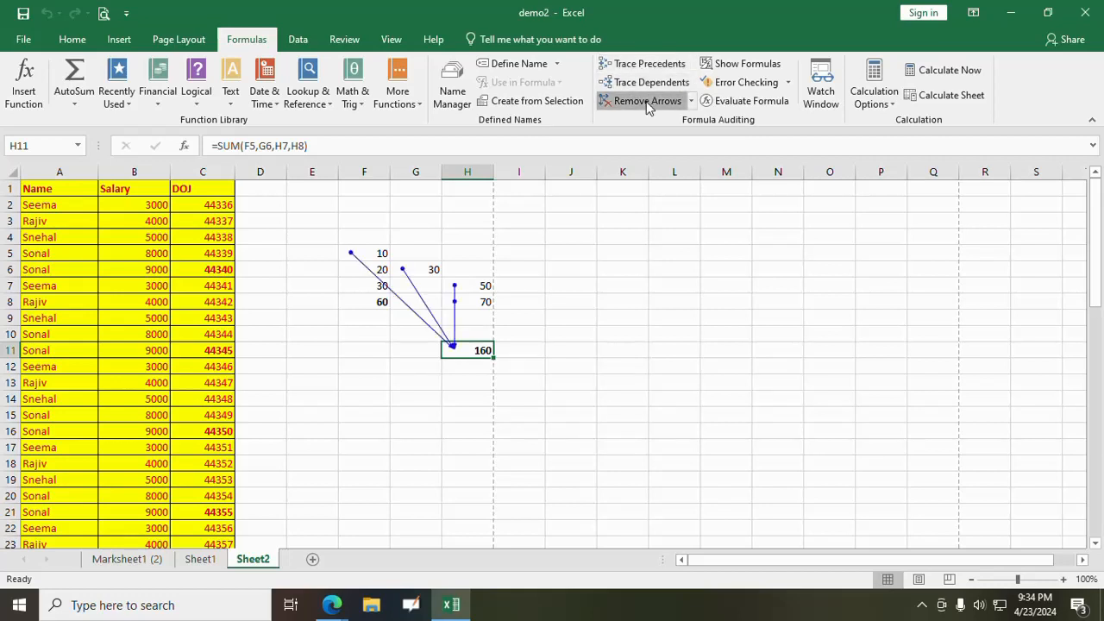
{"action": "left_click", "coordinate": [647, 103]}
- Trace the dependents of cell F5 and of cell G6, clearing the tracer arrows after viewing each one
{"action": "left_click", "coordinate": [384, 257]}
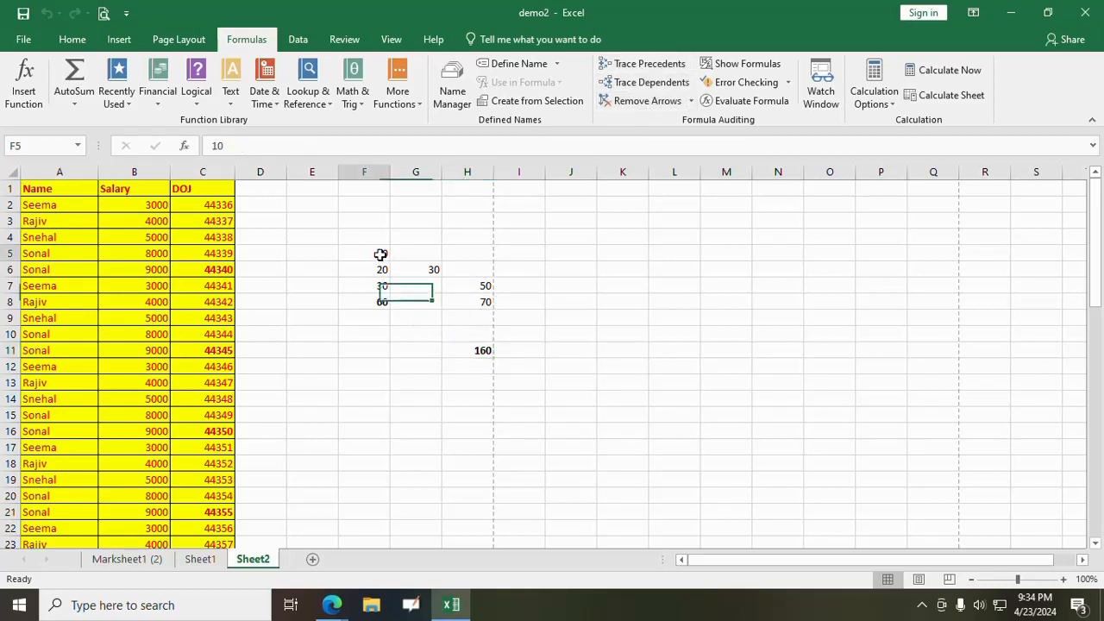
{"action": "left_click", "coordinate": [641, 83]}
{"action": "left_click", "coordinate": [645, 101]}
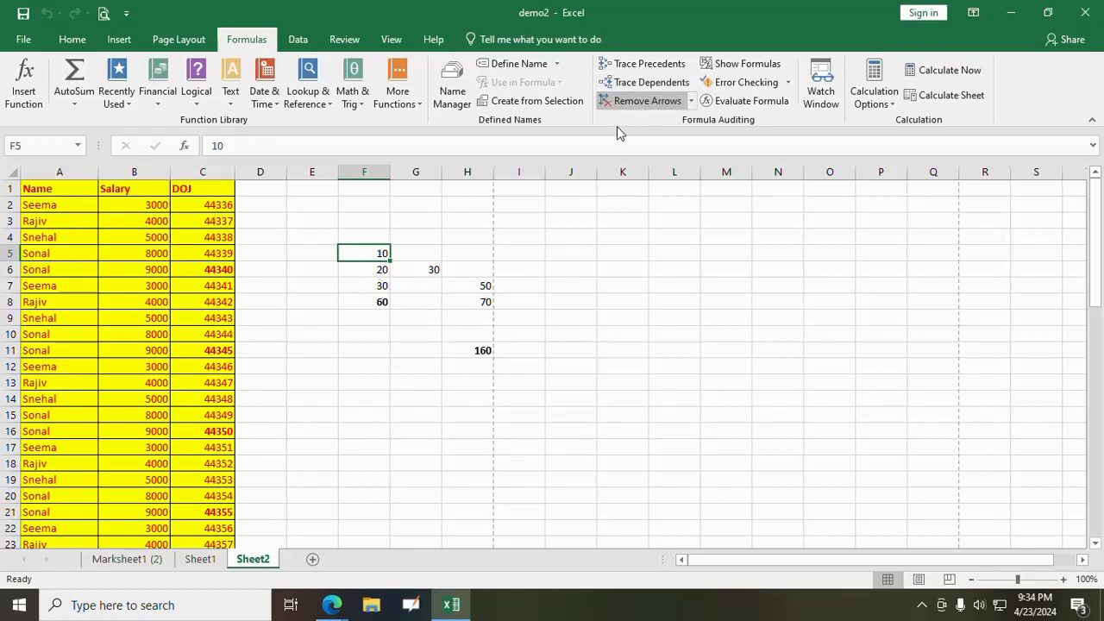
{"action": "left_click", "coordinate": [428, 265]}
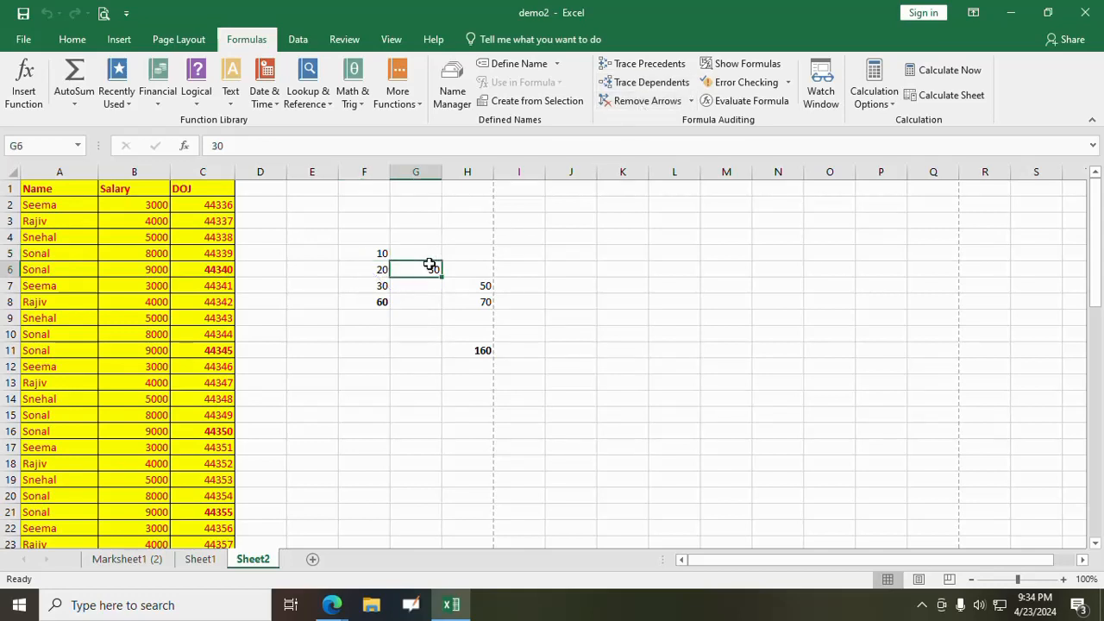
{"action": "left_click", "coordinate": [622, 86]}
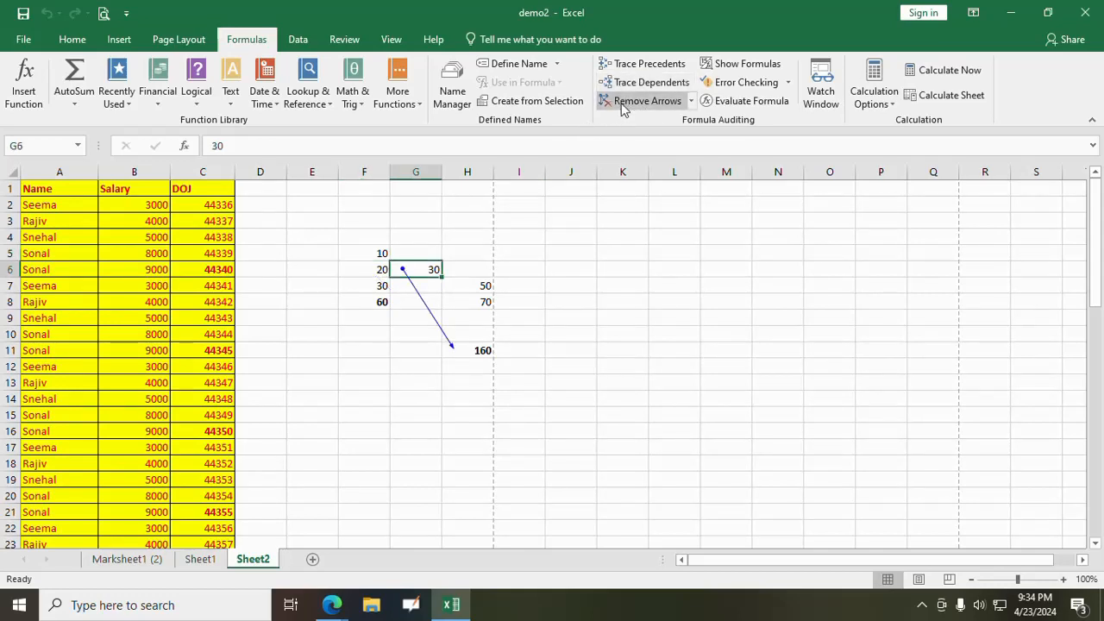
{"action": "left_click", "coordinate": [629, 102]}
- Trace the dependents of cell H7 and of cell F6, clearing the tracer arrows after viewing each one
{"action": "left_click", "coordinate": [472, 286]}
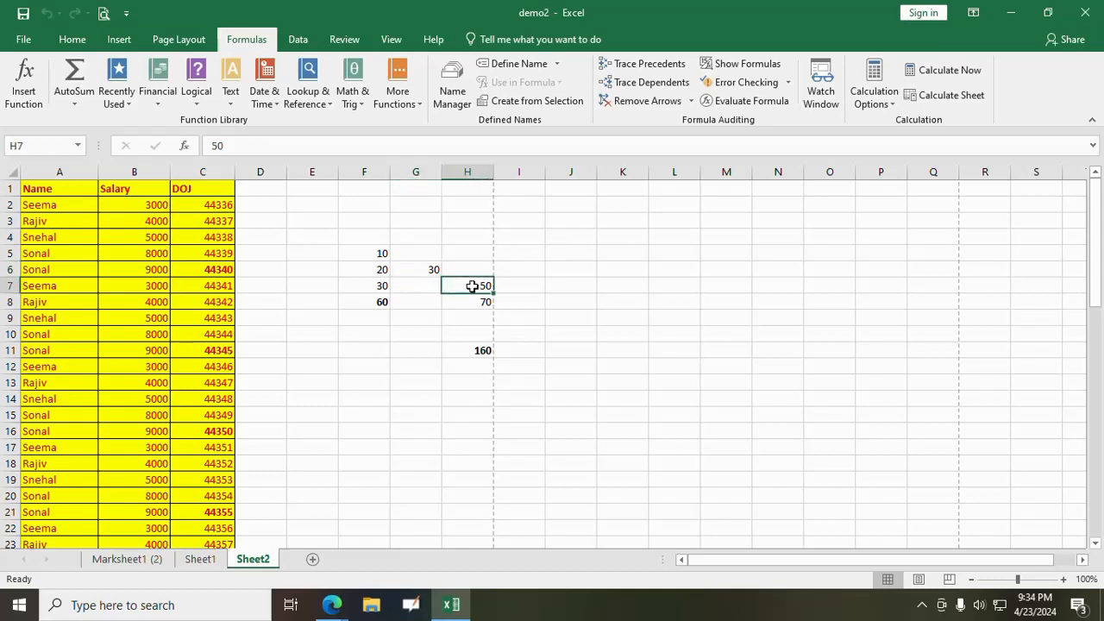
{"action": "left_click", "coordinate": [638, 83]}
{"action": "left_click", "coordinate": [630, 102]}
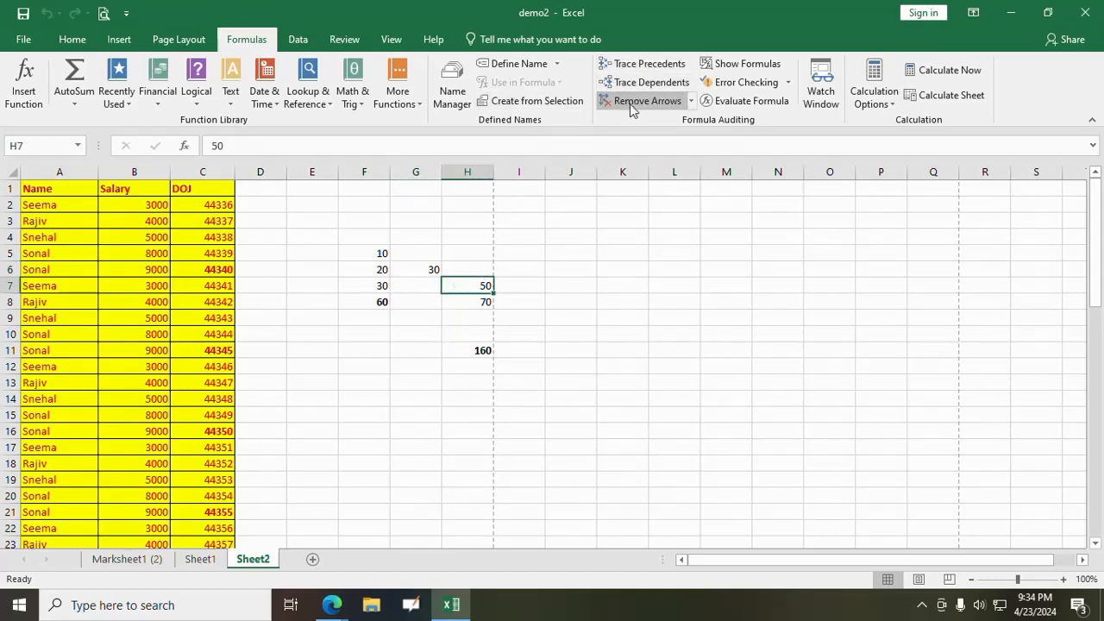
{"action": "left_click", "coordinate": [382, 269]}
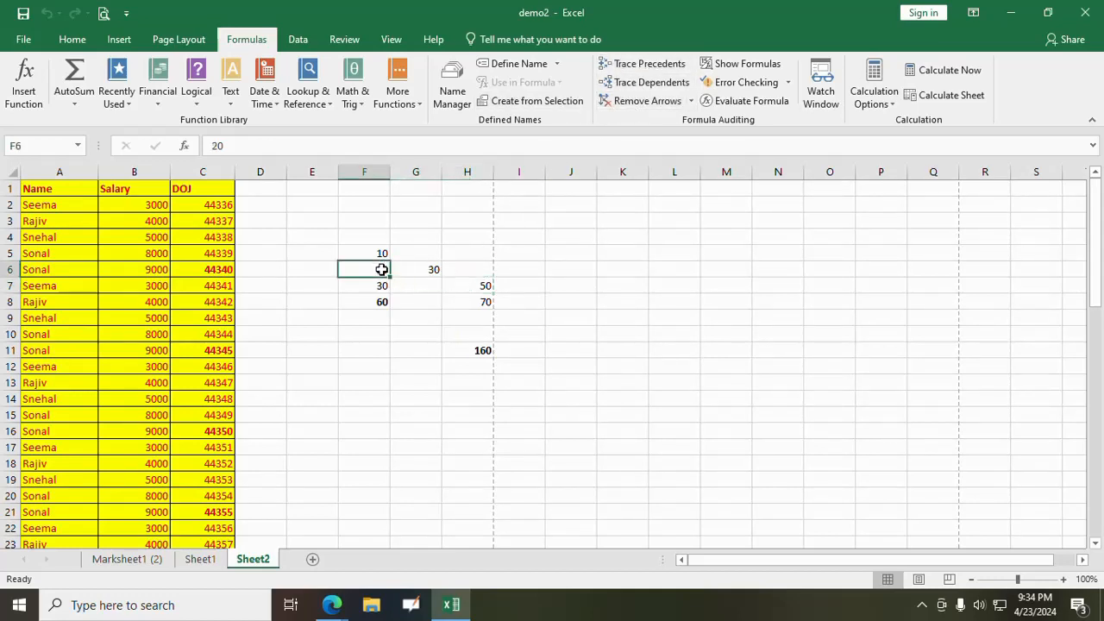
{"action": "left_click", "coordinate": [652, 83]}
{"action": "left_click", "coordinate": [636, 101]}
- Display the formulas in the cells of Sheet2 instead of their results, and switch back to the results
{"action": "left_click", "coordinate": [633, 292]}
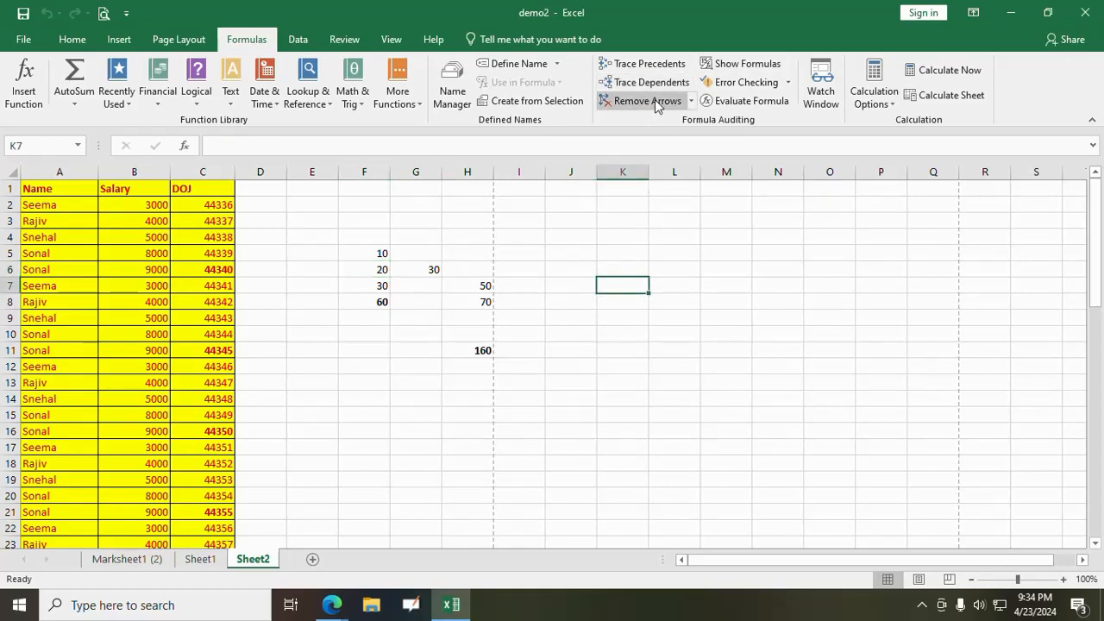
{"action": "left_click", "coordinate": [732, 64]}
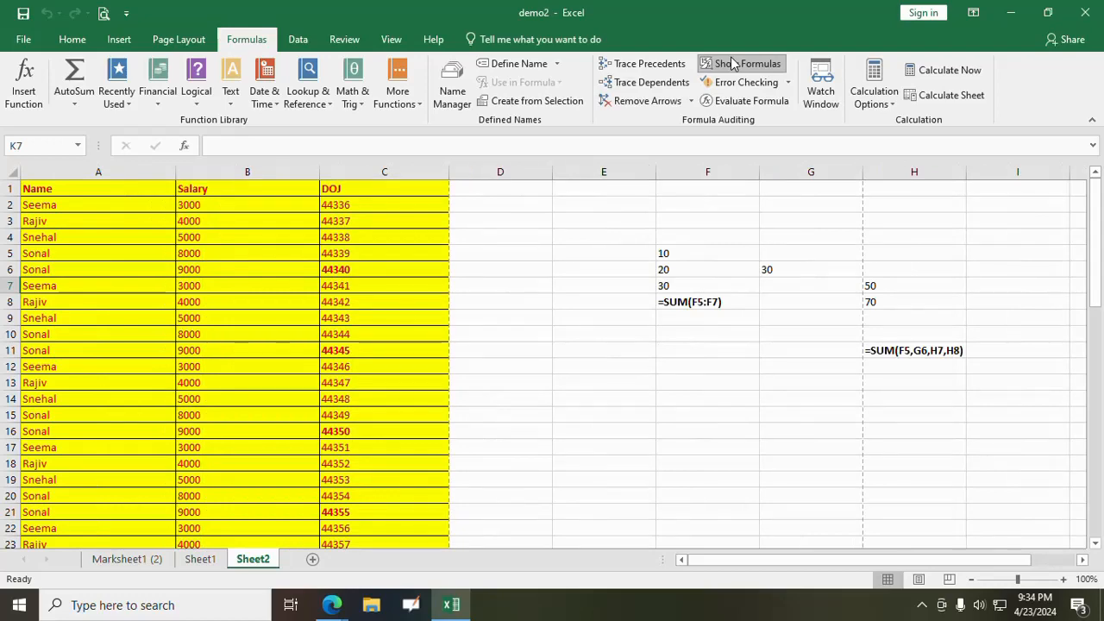
{"action": "left_click", "coordinate": [728, 65]}
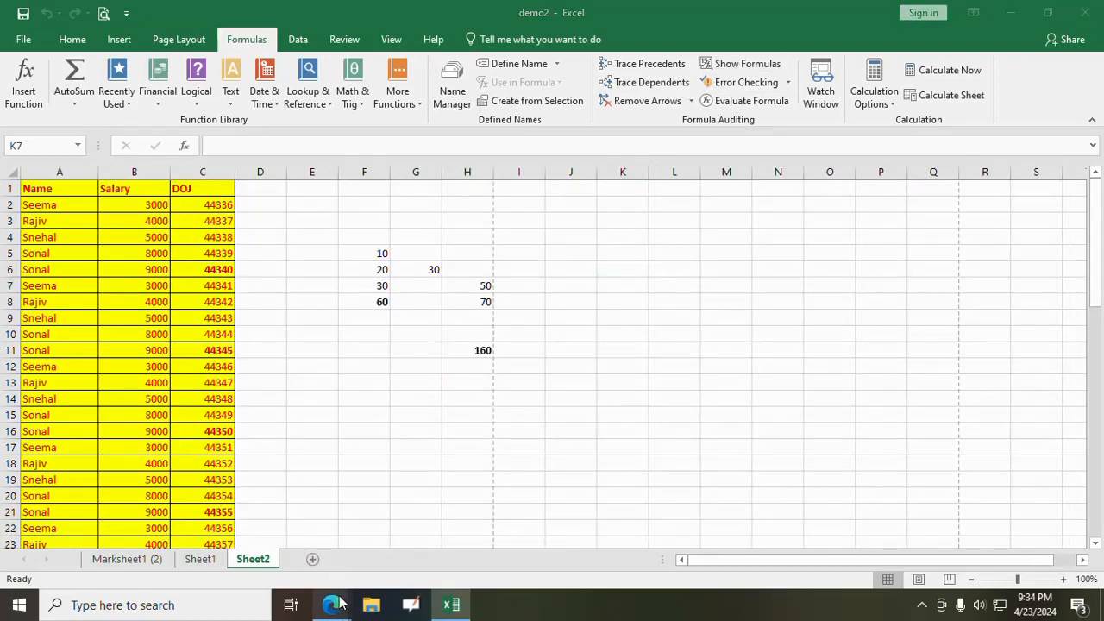
- Switch to the Google Meet call in Edge, admit the waiting participant, and return to the demo2 workbook in Excel
{"action": "mouse_move", "coordinate": [331, 604]}
{"action": "left_click", "coordinate": [326, 569]}
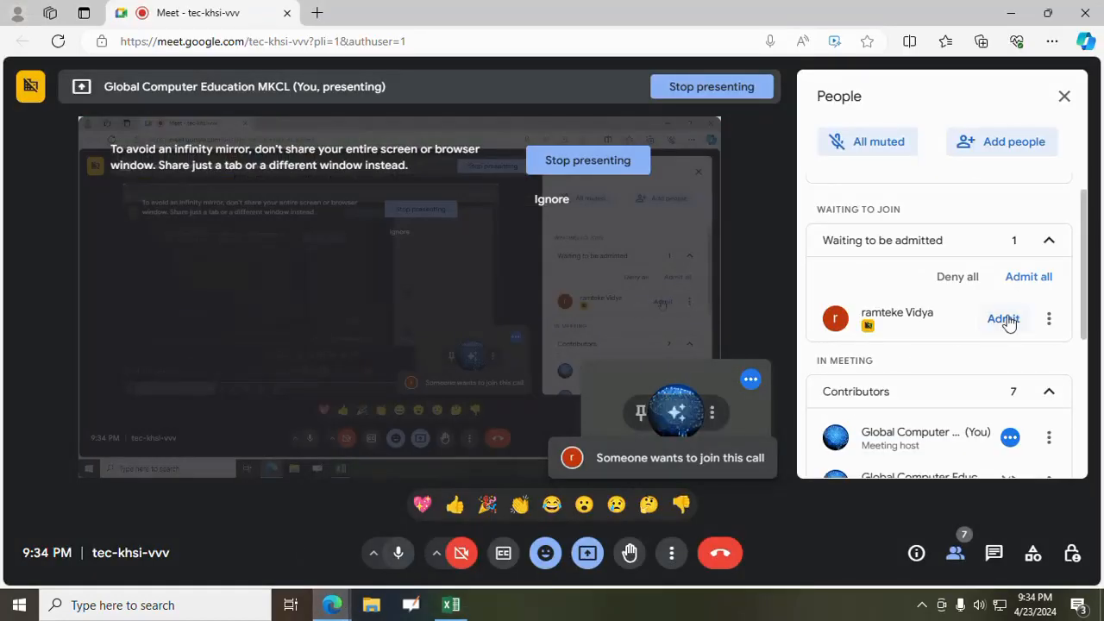
{"action": "left_click", "coordinate": [451, 604]}
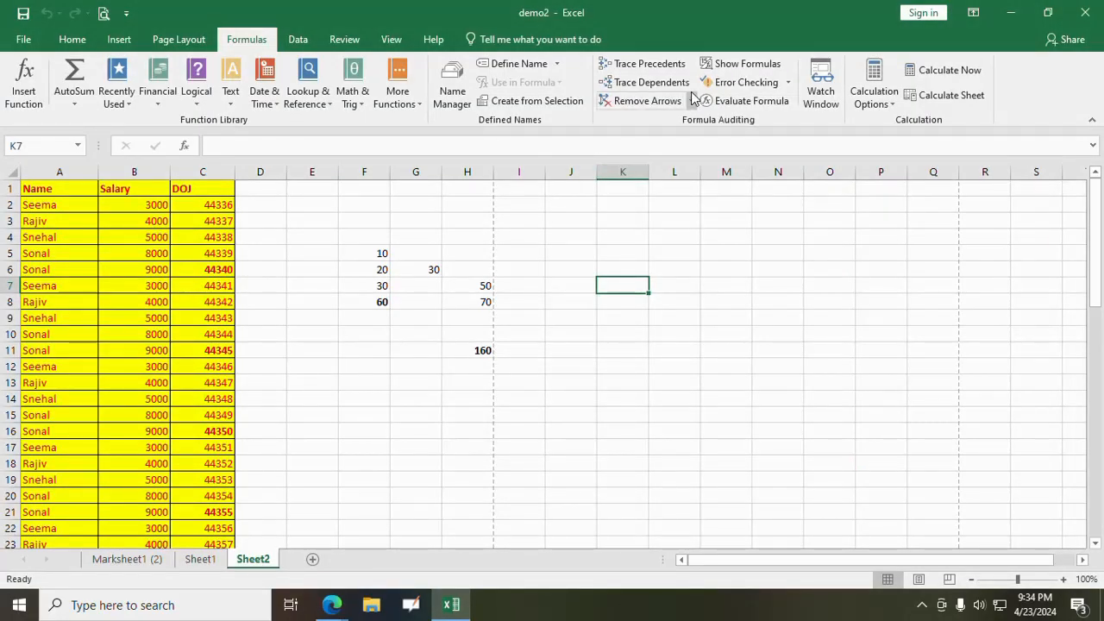
- Show the formulas in the sheet's cells once more and return to displaying the calculated results
{"action": "left_click", "coordinate": [732, 65]}
{"action": "left_click", "coordinate": [732, 66]}
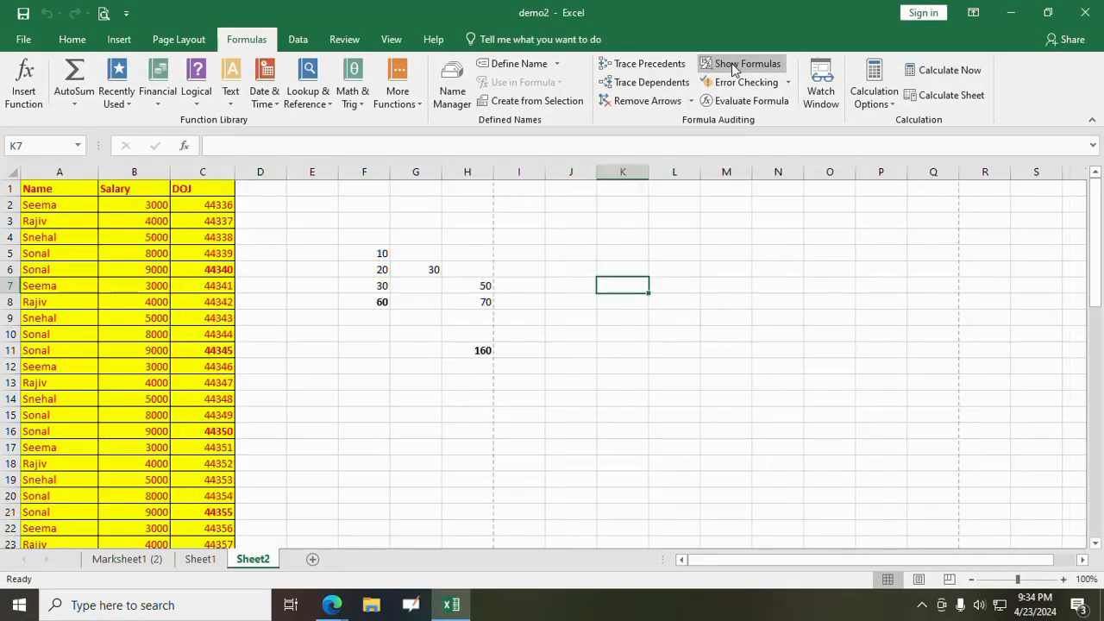
{"action": "left_click", "coordinate": [787, 82]}
{"action": "left_click", "coordinate": [729, 152]}
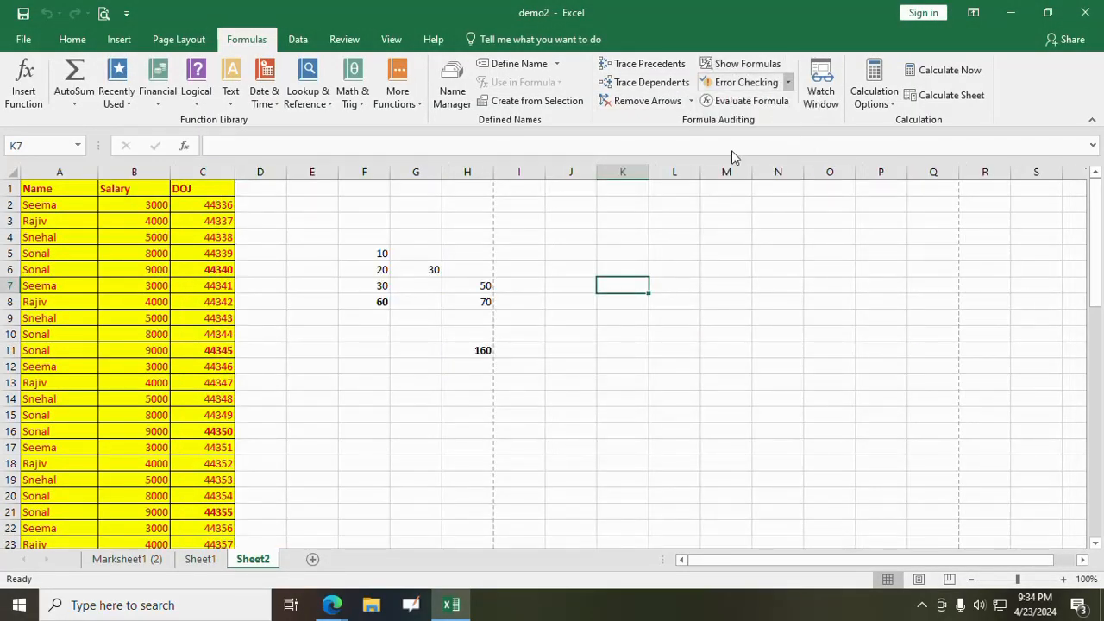
- Enter the formula =5/0 in cell J9 to produce a division error
{"action": "left_click", "coordinate": [615, 315]}
{"action": "left_click", "coordinate": [562, 318]}
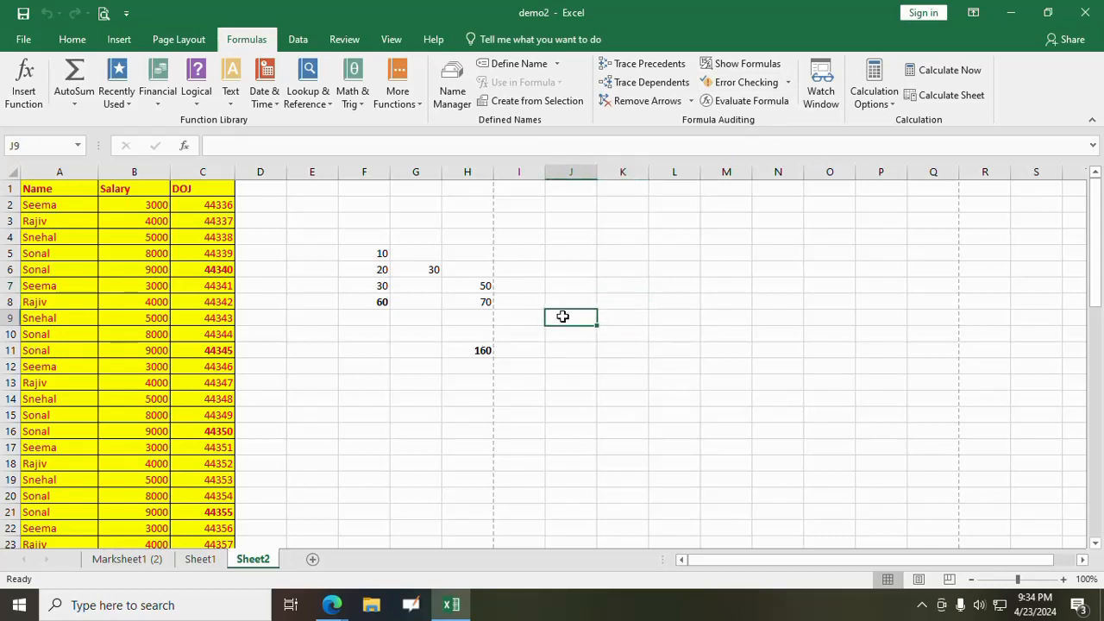
{"action": "type", "text": "=5/0"}
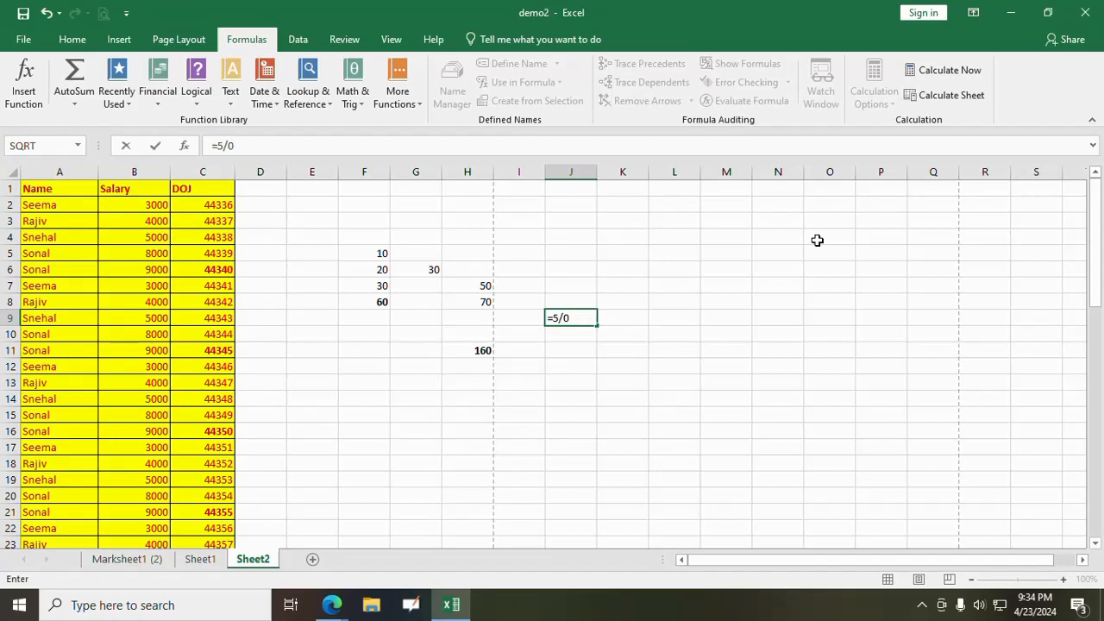
{"action": "key", "text": "Return"}
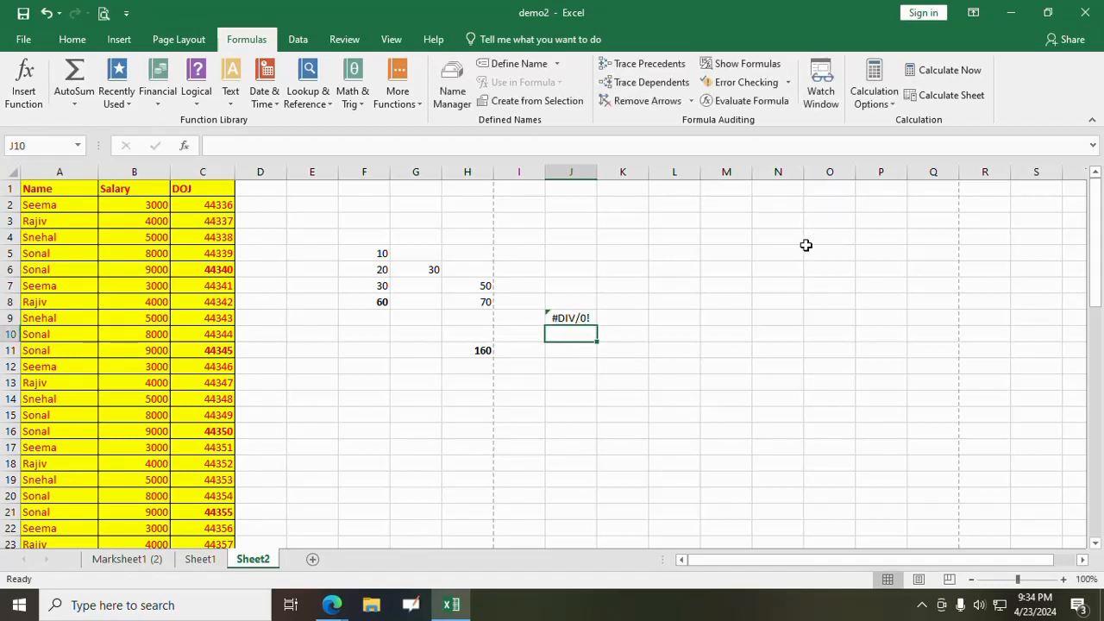
- Run Error Checking on the formula in J9, close the dialog after reading it, and run Trace Error on the cell
{"action": "left_click", "coordinate": [584, 317]}
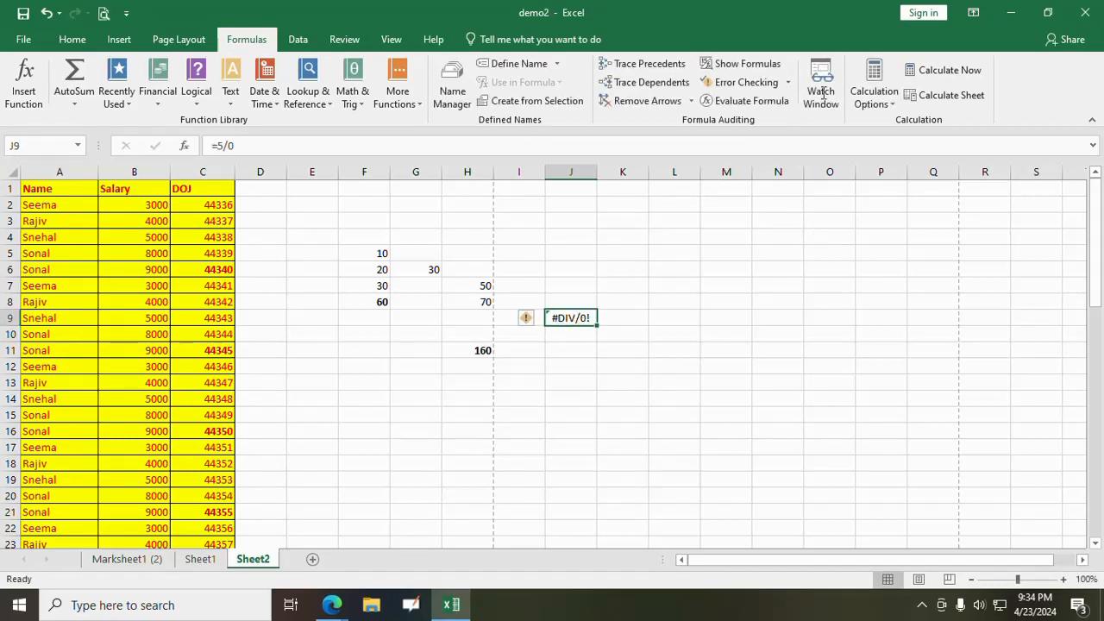
{"action": "left_click", "coordinate": [787, 80]}
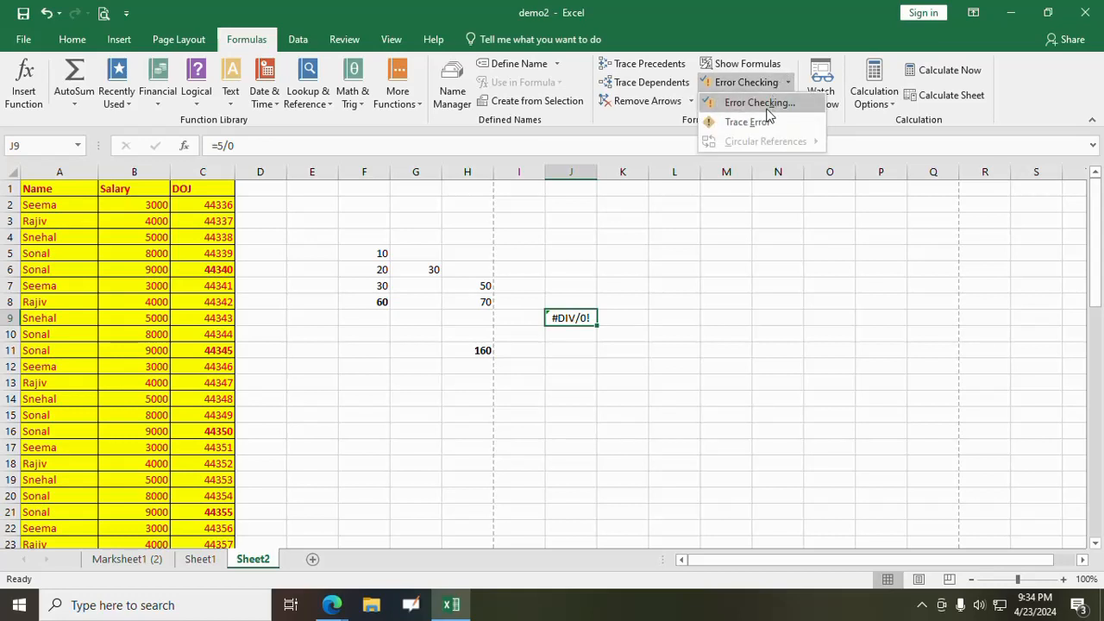
{"action": "left_click", "coordinate": [766, 106]}
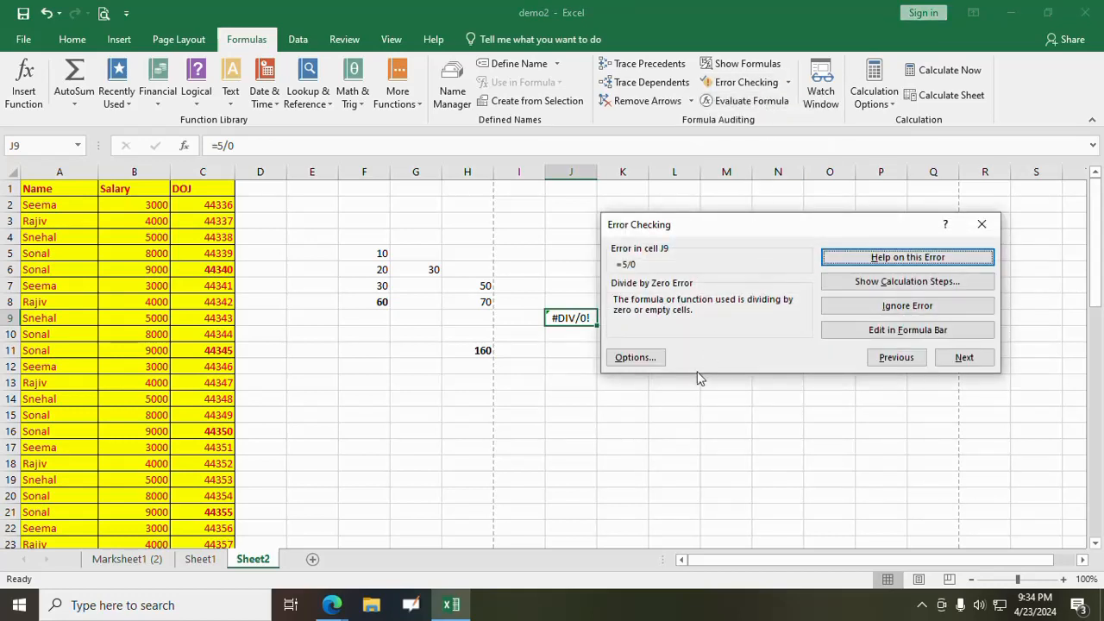
{"action": "left_click_drag", "start_coordinate": [811, 230], "coordinate": [846, 207]}
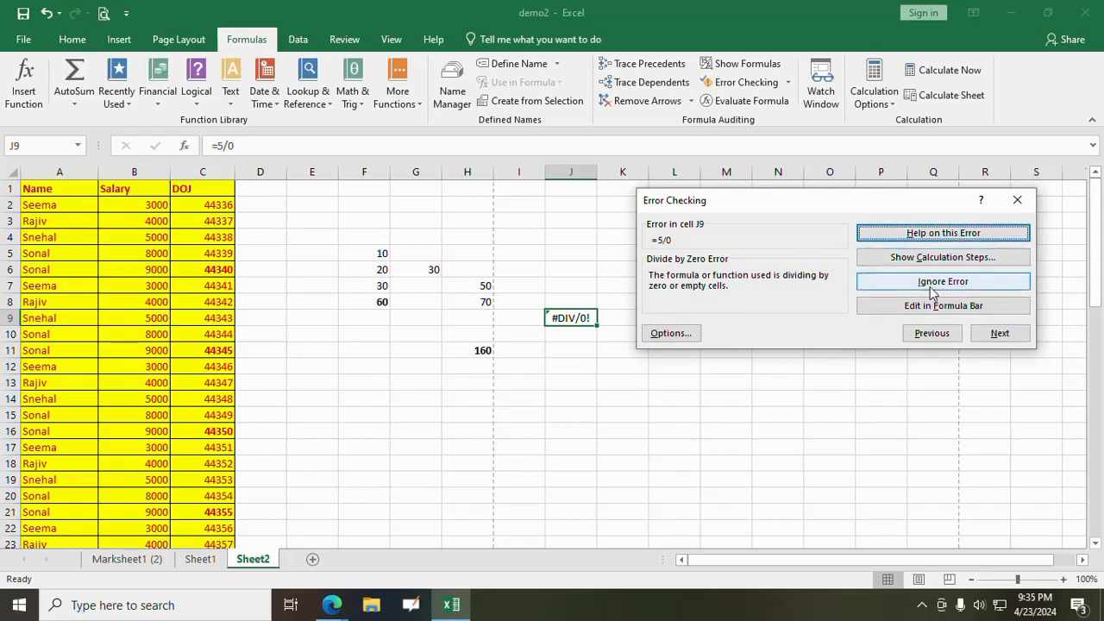
{"action": "left_click", "coordinate": [1015, 199]}
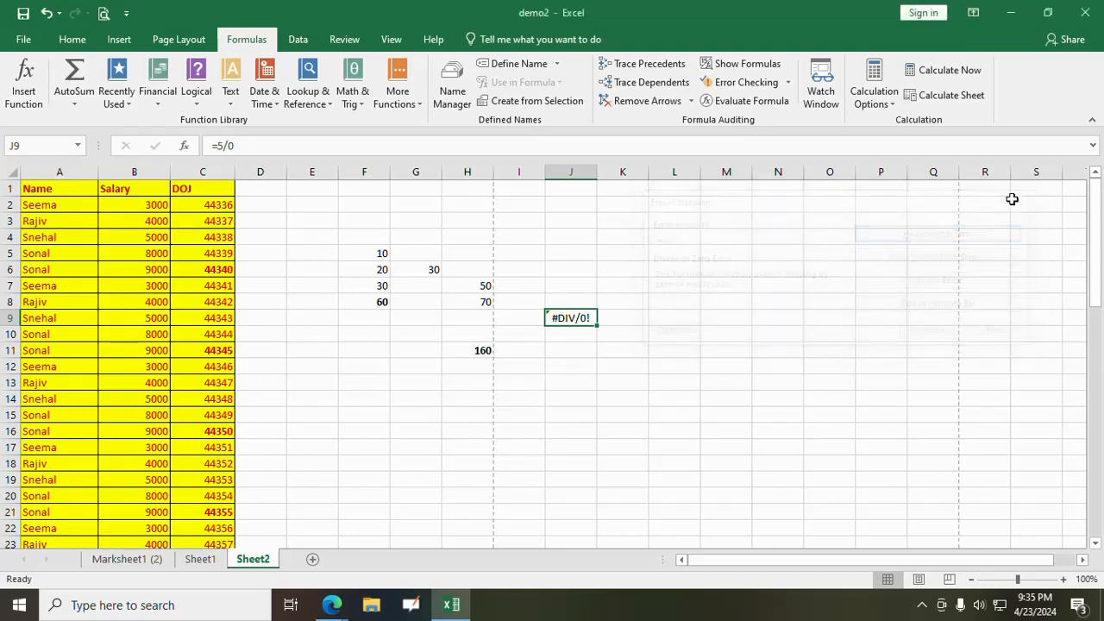
{"action": "left_click", "coordinate": [787, 82]}
{"action": "left_click", "coordinate": [756, 128]}
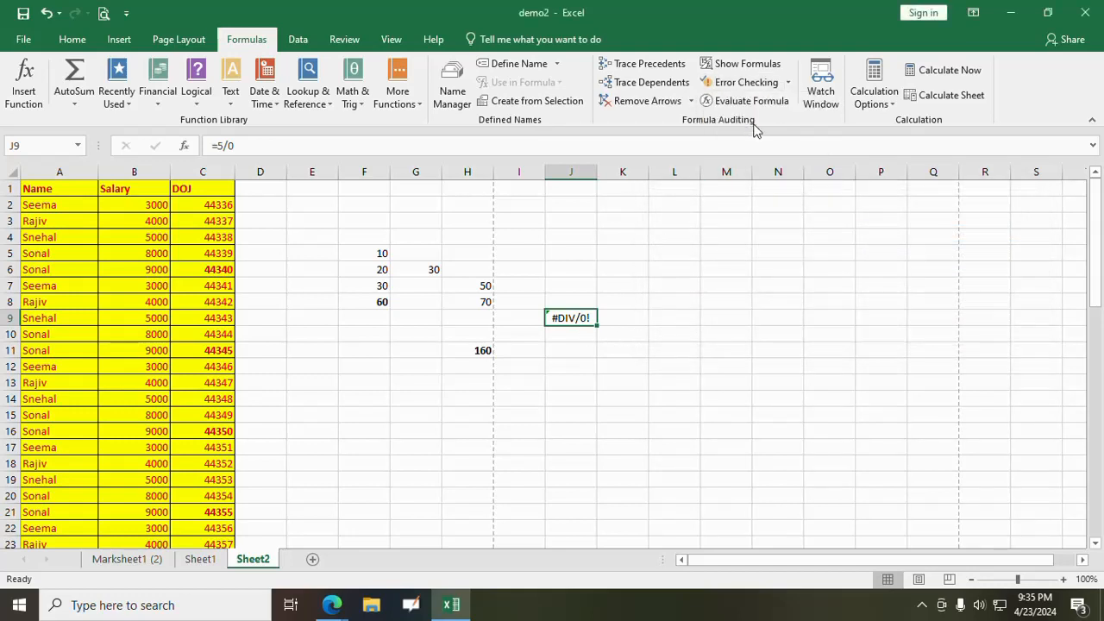
- Open the online help for J9's error from Error Checking, skim the article, and return to Excel to close the dialog
{"action": "left_click", "coordinate": [787, 82]}
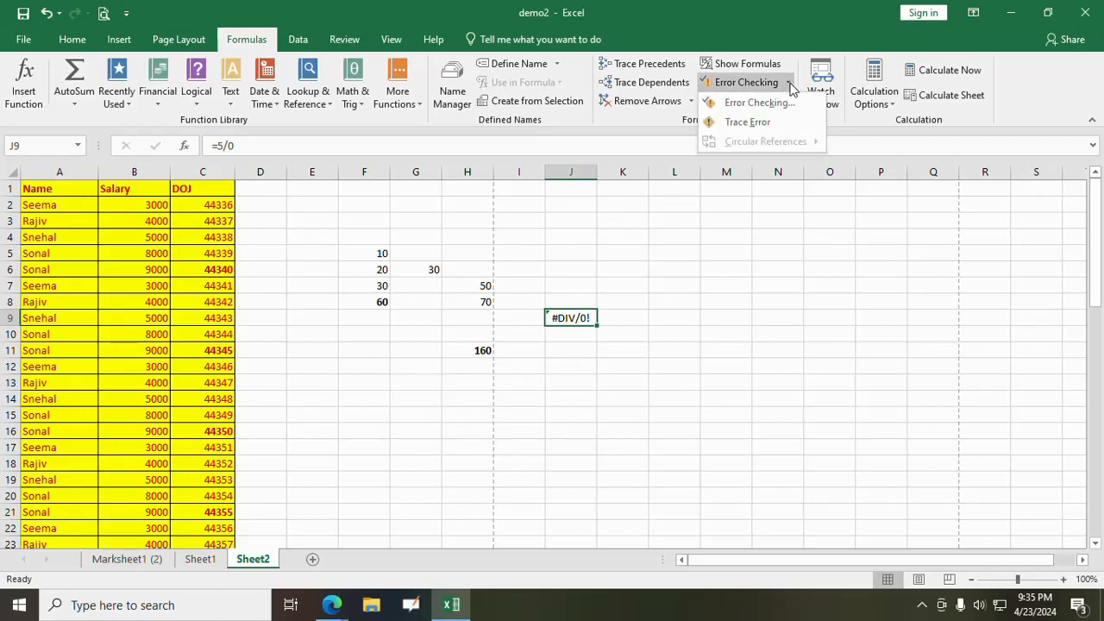
{"action": "left_click", "coordinate": [751, 107]}
{"action": "left_click_drag", "start_coordinate": [818, 223], "coordinate": [810, 166]}
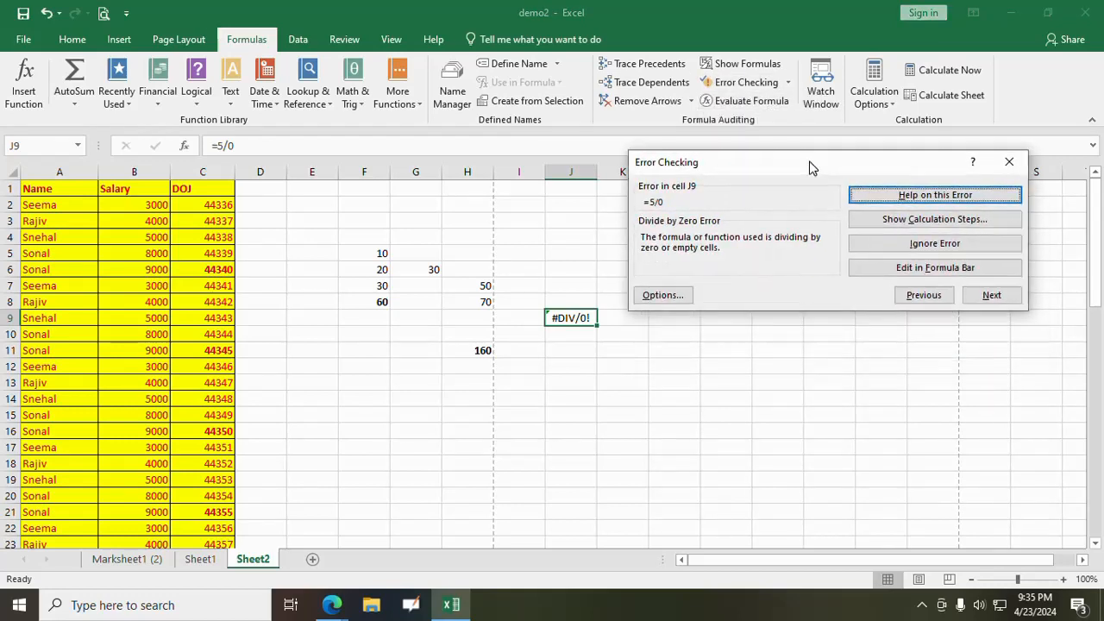
{"action": "left_click", "coordinate": [912, 206]}
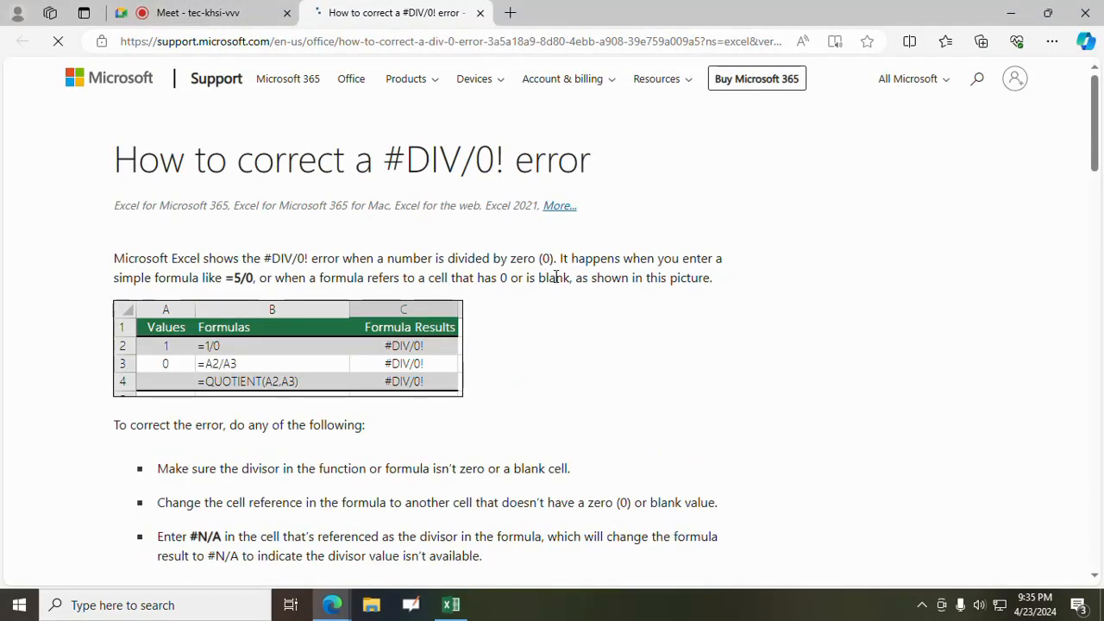
{"action": "scroll", "coordinate": [556, 278], "scroll_direction": "down", "scroll_amount": 2}
{"action": "scroll", "coordinate": [311, 382], "scroll_direction": "down", "scroll_amount": 2}
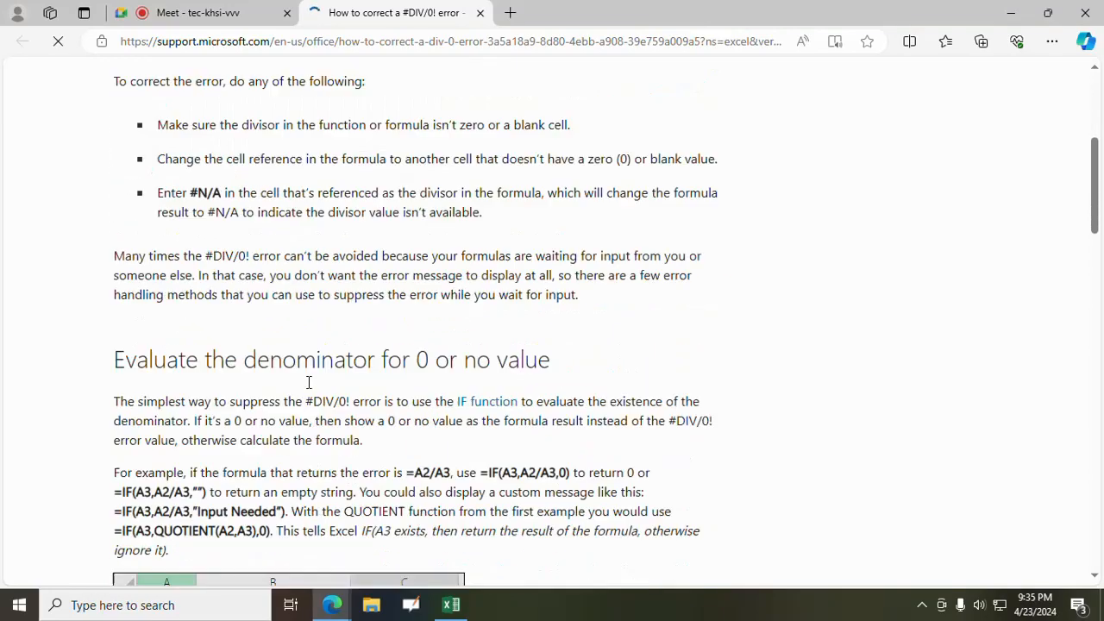
{"action": "scroll", "coordinate": [382, 382], "scroll_direction": "up", "scroll_amount": 5}
{"action": "left_click", "coordinate": [179, 9]}
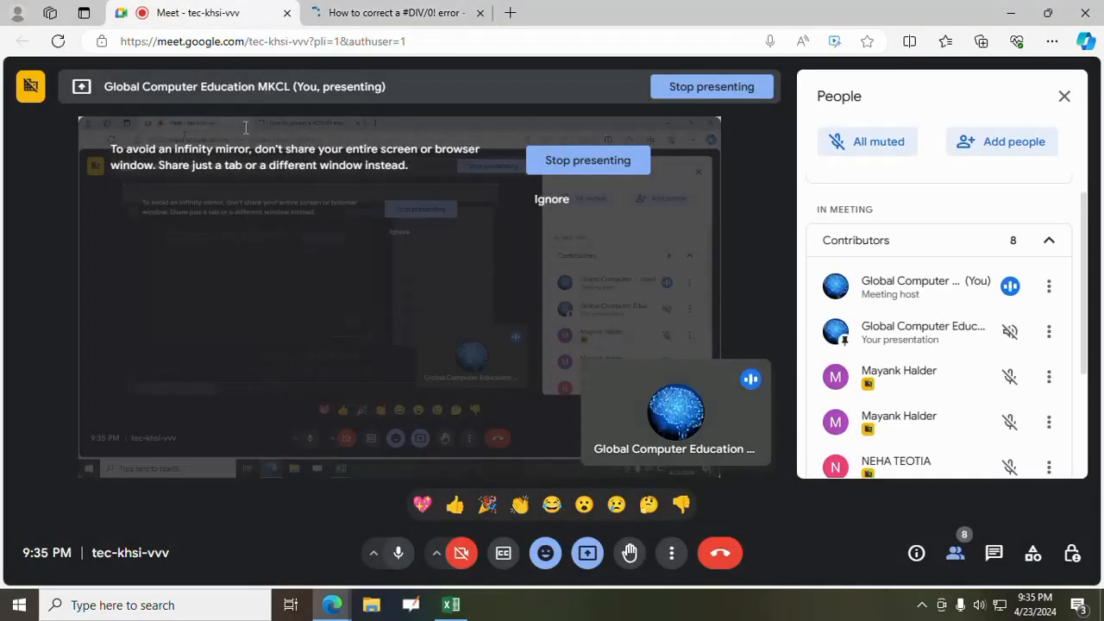
{"action": "key", "text": "alt+Tab"}
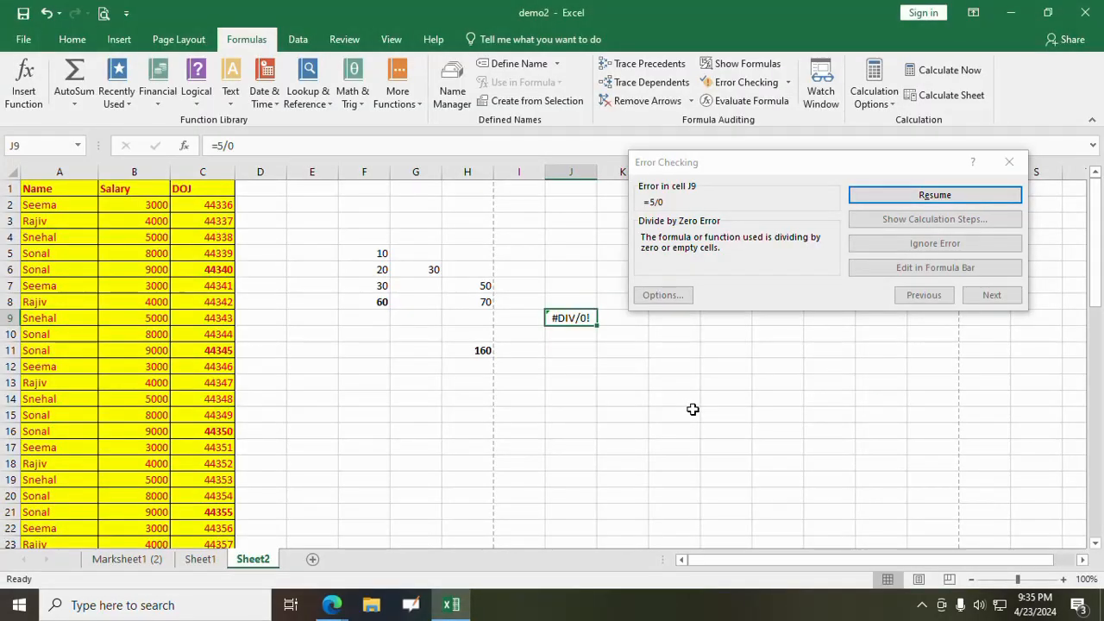
{"action": "left_click", "coordinate": [1009, 162]}
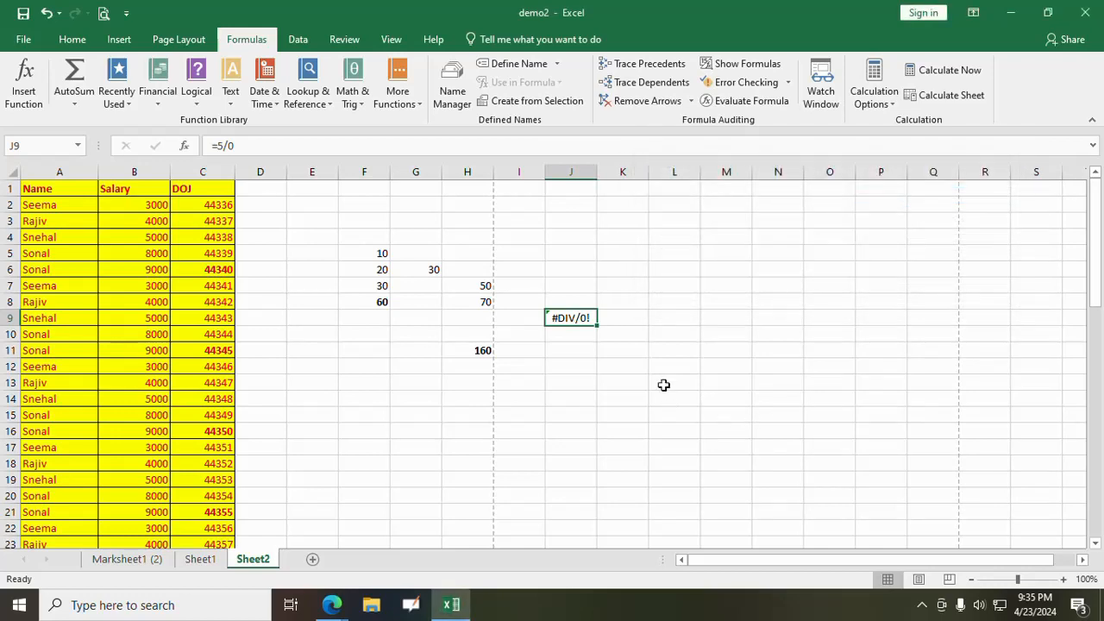
- View the formula of J9 in Evaluate Formula and close it, and evaluate the SUM formula in H11 with the same tool
{"action": "left_click", "coordinate": [774, 106]}
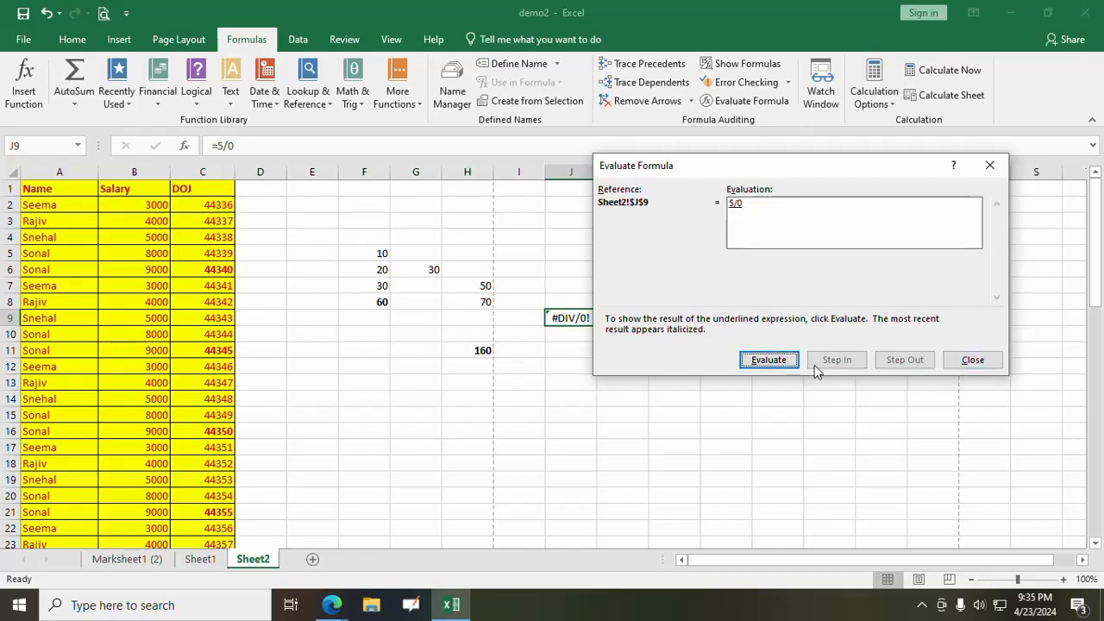
{"action": "left_click", "coordinate": [969, 361]}
{"action": "left_click", "coordinate": [485, 351]}
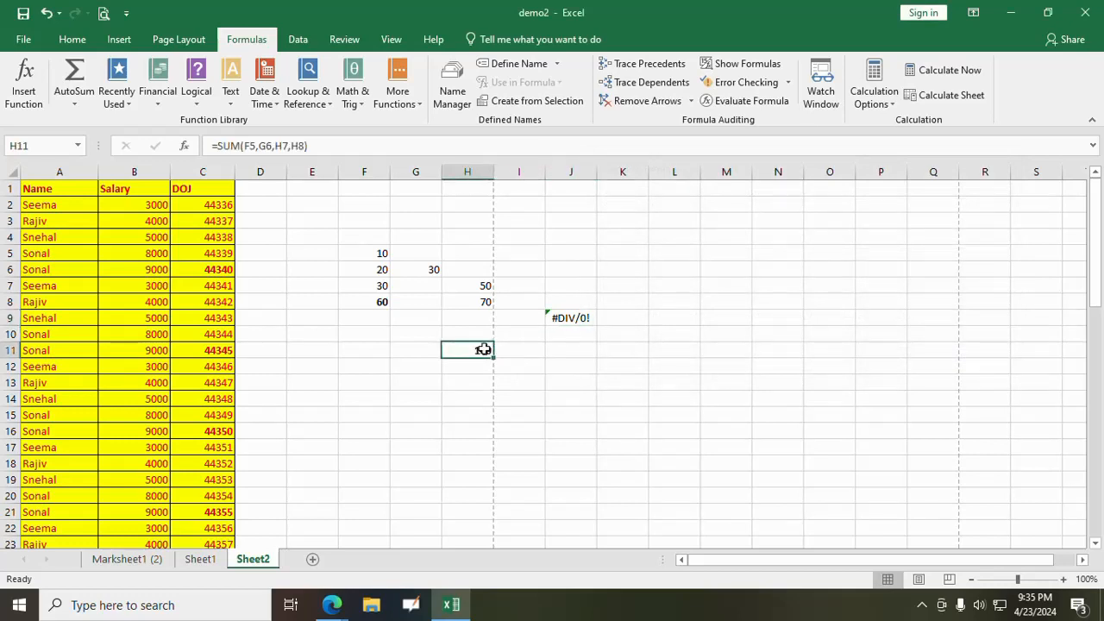
{"action": "left_click", "coordinate": [744, 101]}
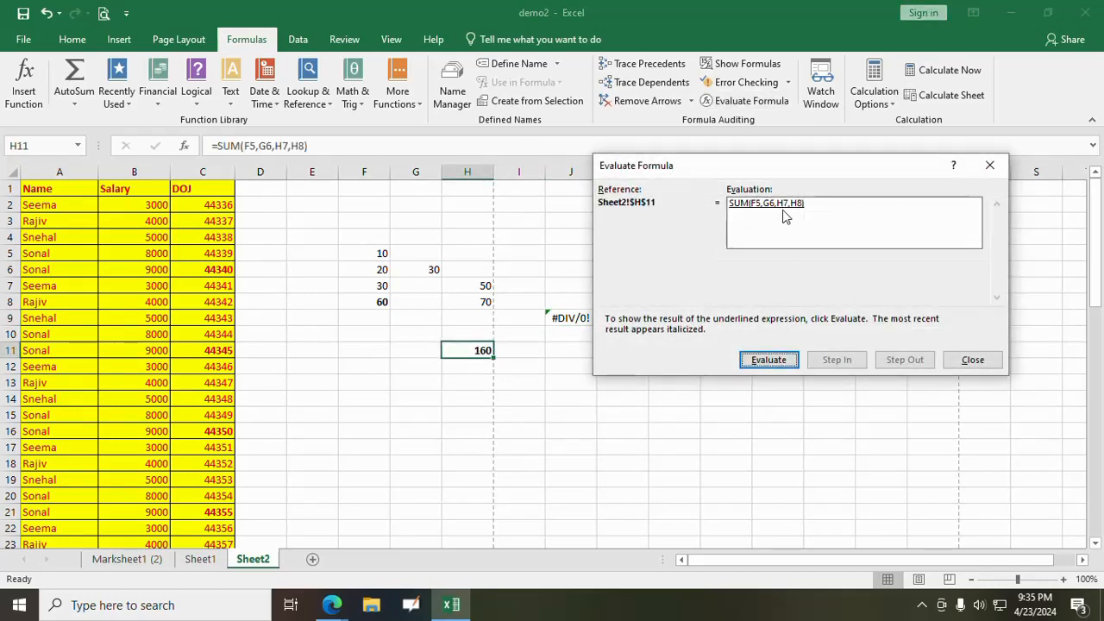
{"action": "left_click", "coordinate": [776, 360]}
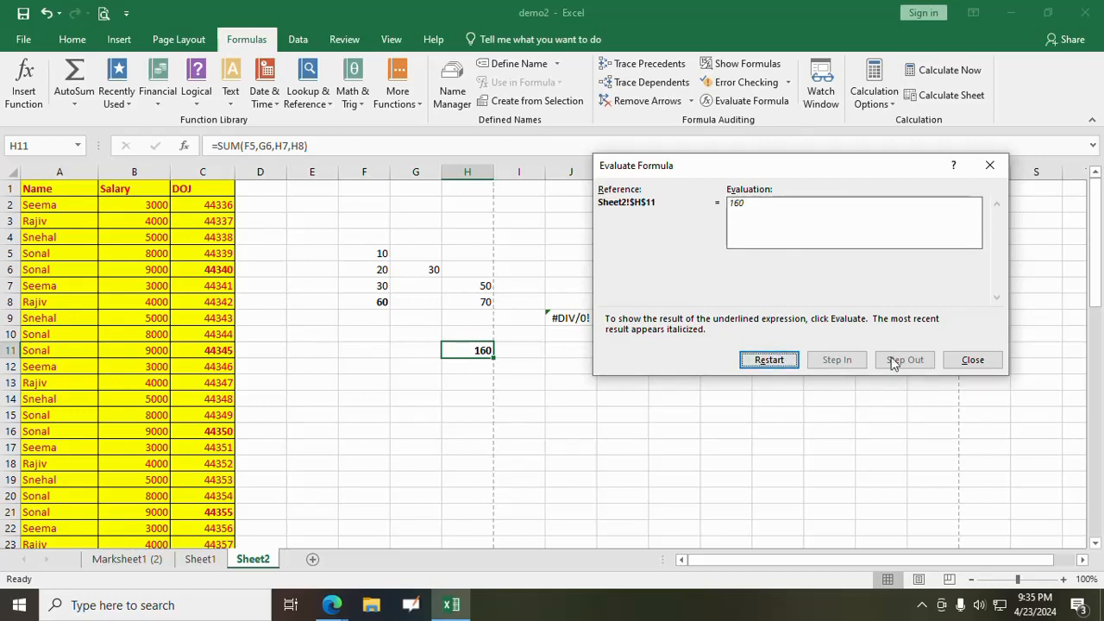
- Restart the evaluation of H11's SUM formula, evaluate it once more, and close Evaluate Formula
{"action": "left_click", "coordinate": [745, 362]}
{"action": "left_click", "coordinate": [744, 363]}
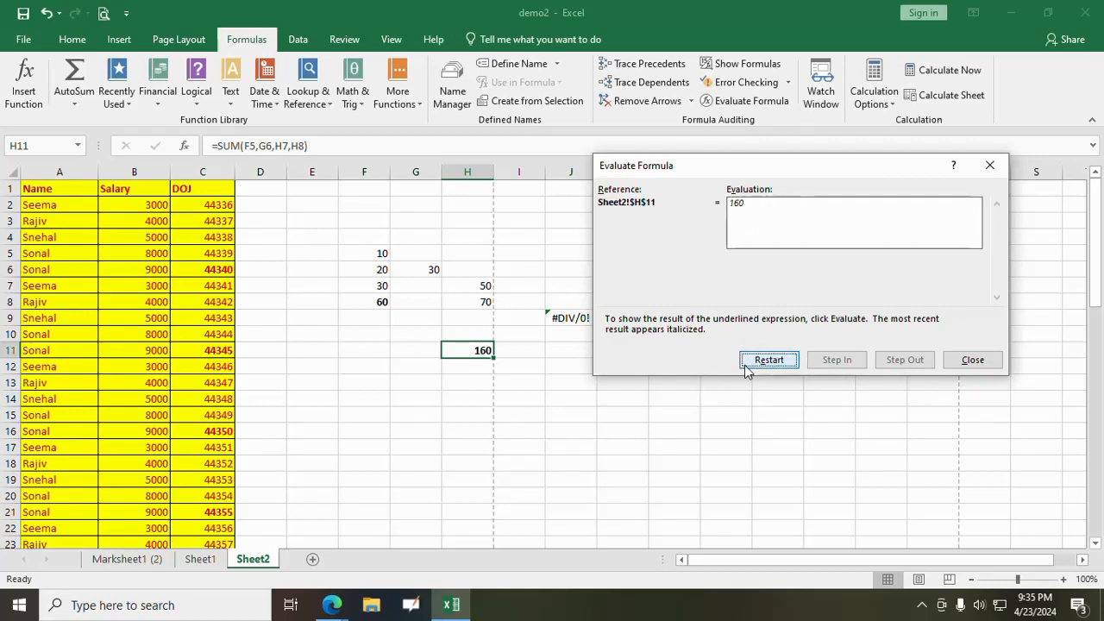
{"action": "left_click", "coordinate": [970, 361]}
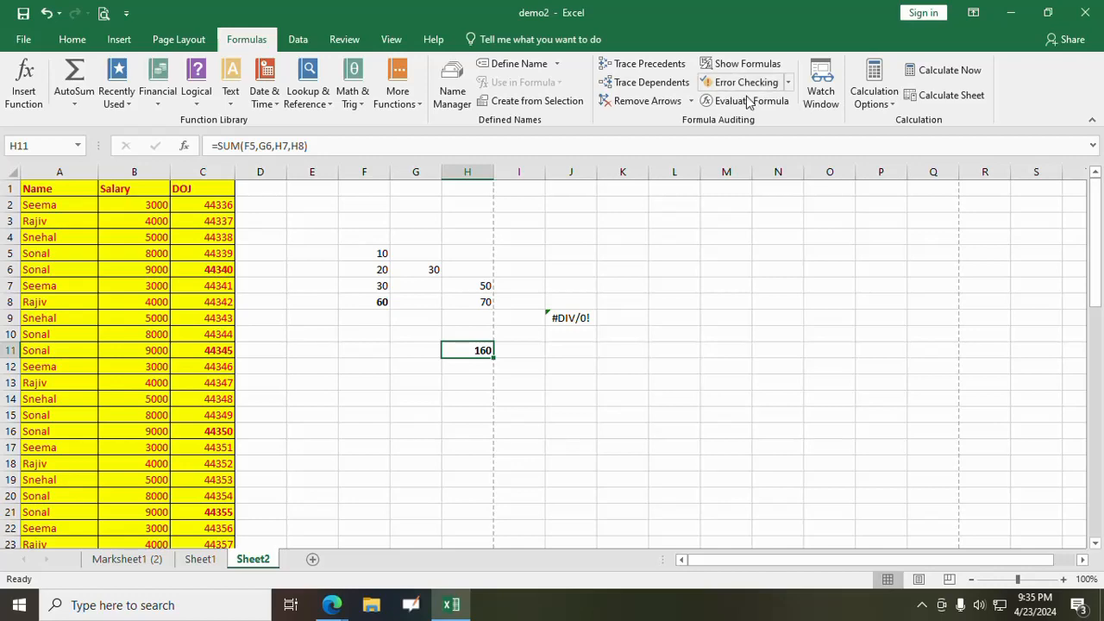
{"action": "left_click", "coordinate": [601, 353]}
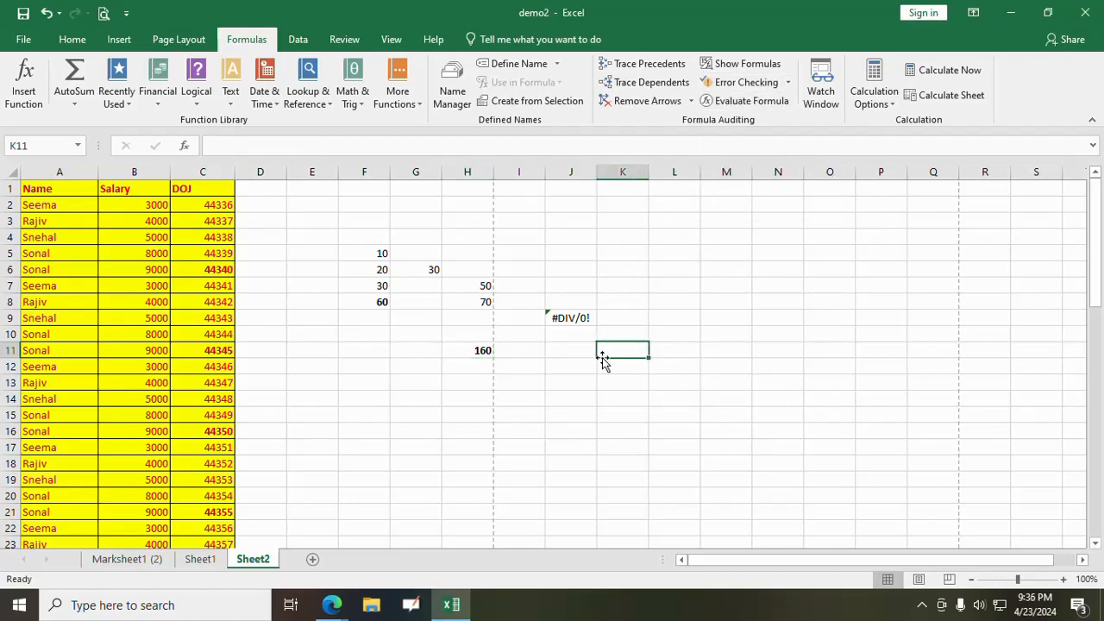
- Dismiss the data import tip and look over the What-If Analysis options without running one
{"action": "left_click", "coordinate": [302, 42]}
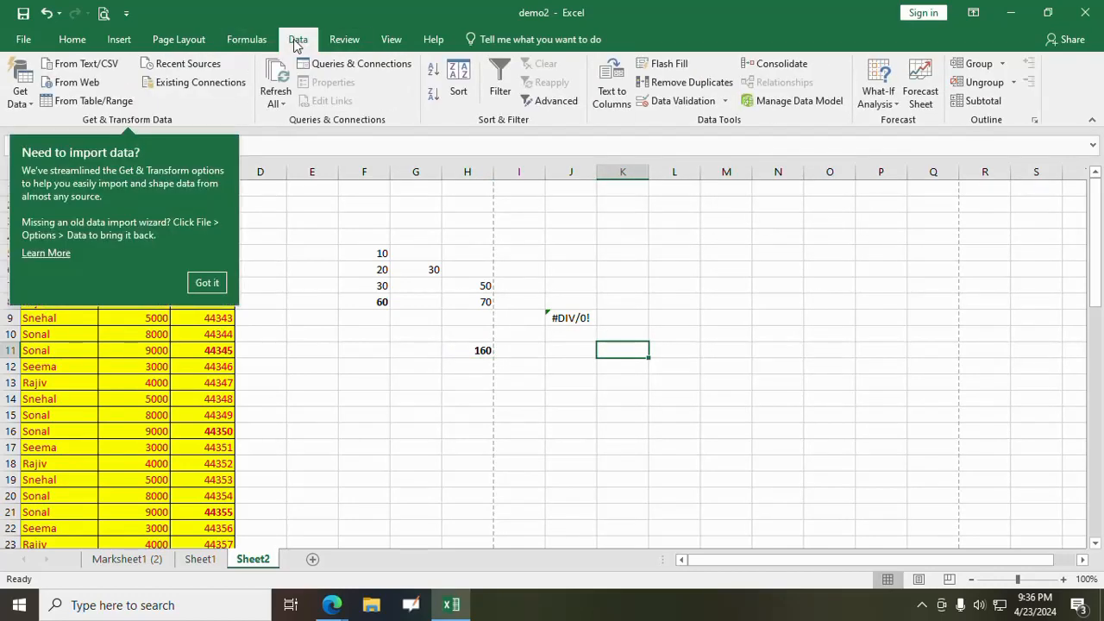
{"action": "left_click", "coordinate": [208, 283]}
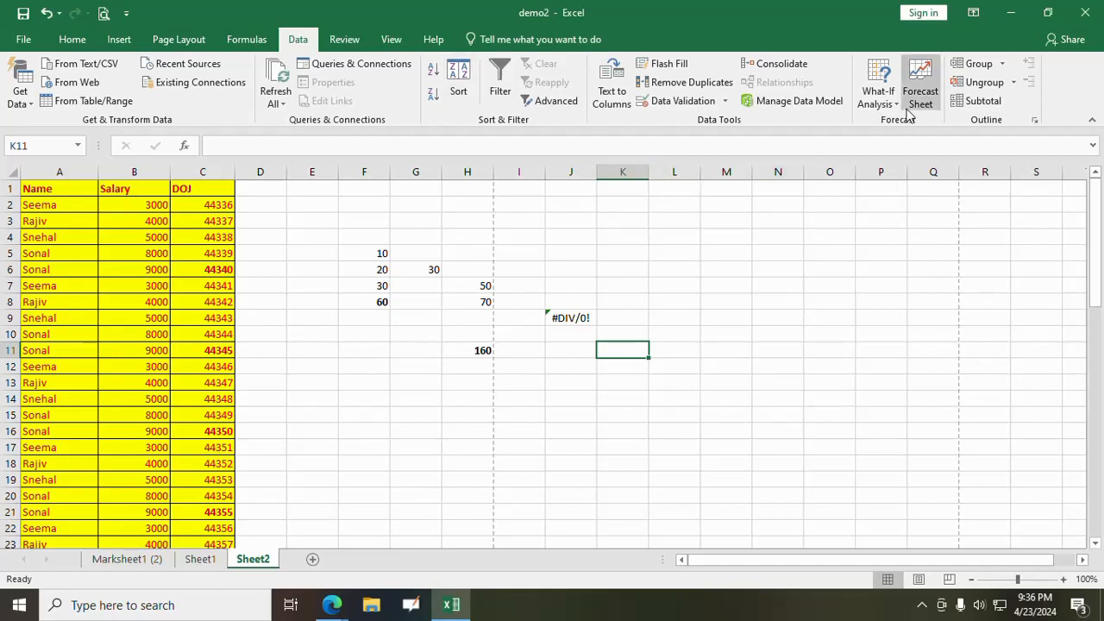
{"action": "left_click", "coordinate": [880, 95]}
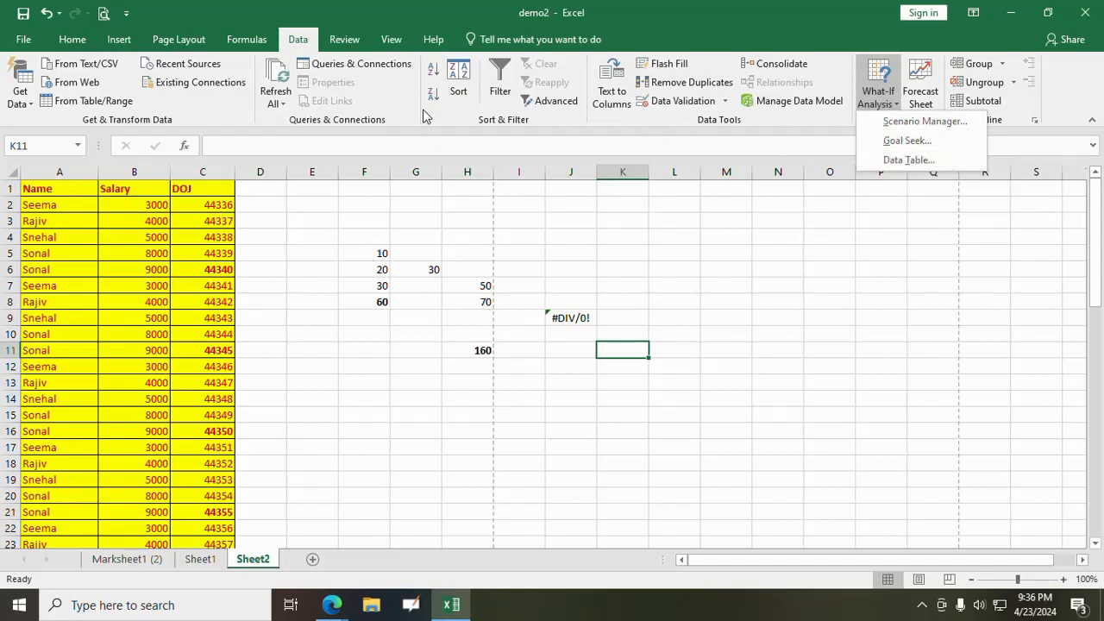
{"action": "left_click", "coordinate": [705, 249]}
{"action": "left_click", "coordinate": [677, 254]}
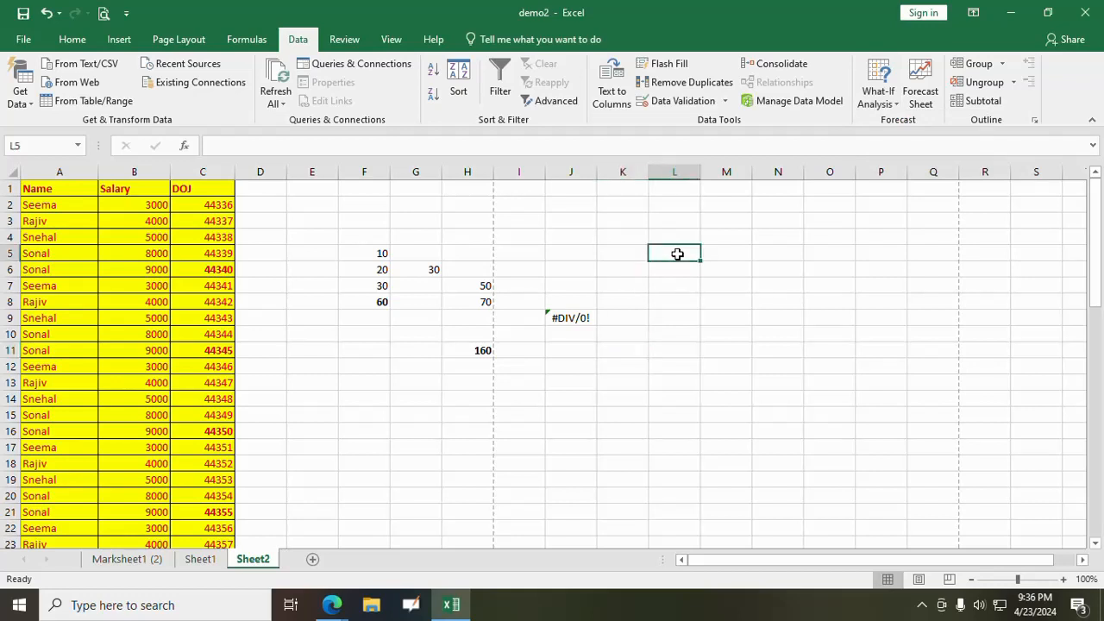
{"action": "left_click", "coordinate": [876, 102]}
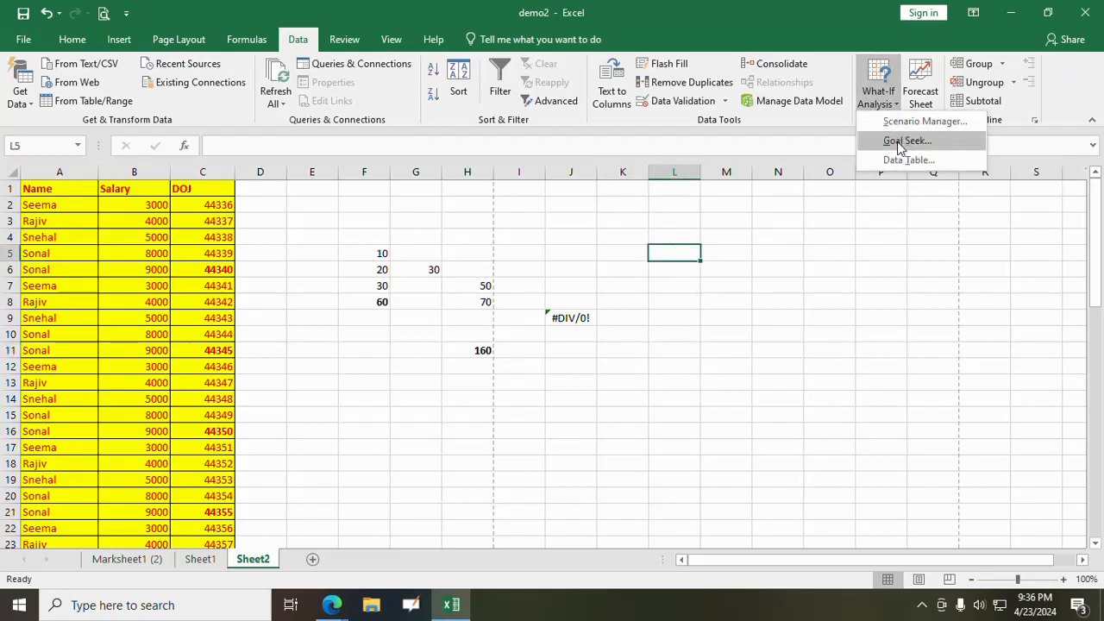
{"action": "left_click", "coordinate": [833, 331]}
- Run Goal Seek to bring the sum in F8 to 80 by changing cell F5, and accept the solution
{"action": "left_click", "coordinate": [364, 307]}
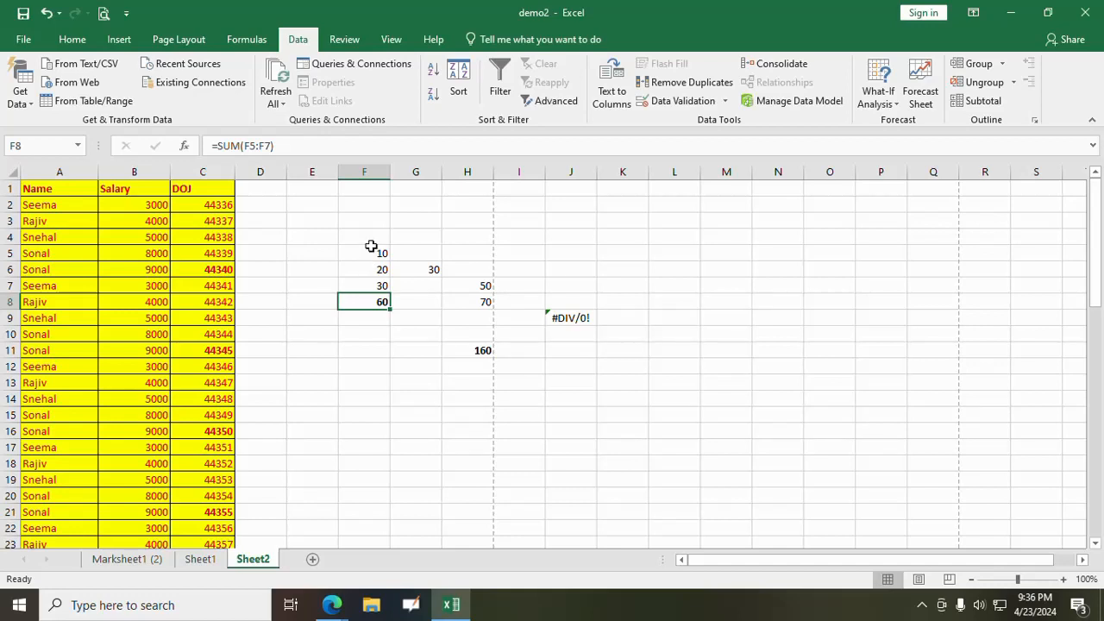
{"action": "left_click", "coordinate": [878, 95]}
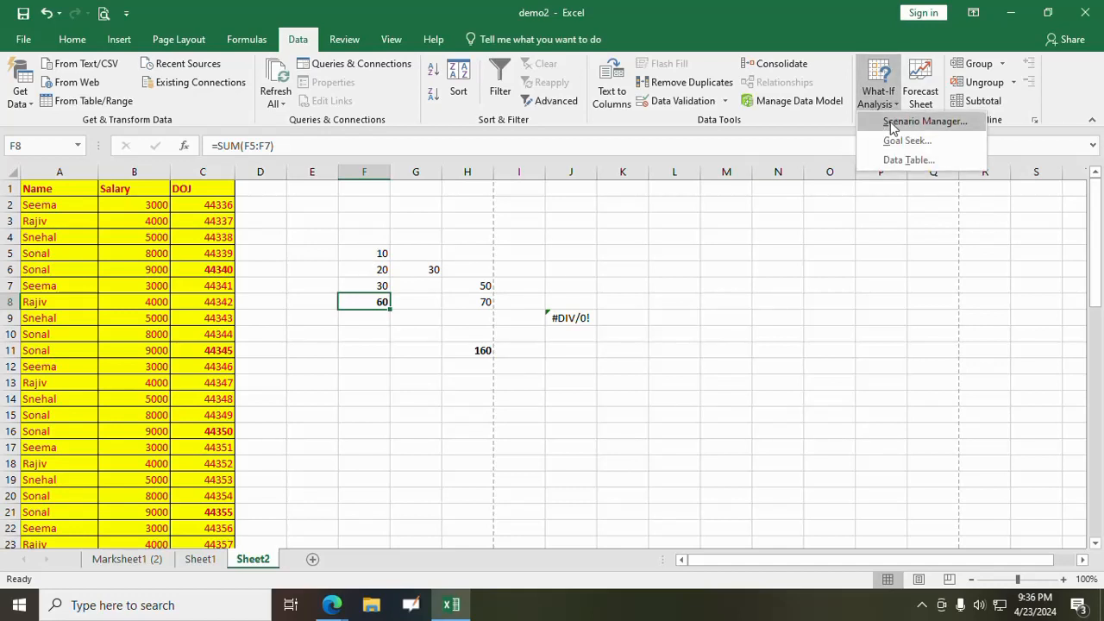
{"action": "left_click", "coordinate": [892, 142]}
{"action": "left_click_drag", "start_coordinate": [777, 224], "coordinate": [697, 209]}
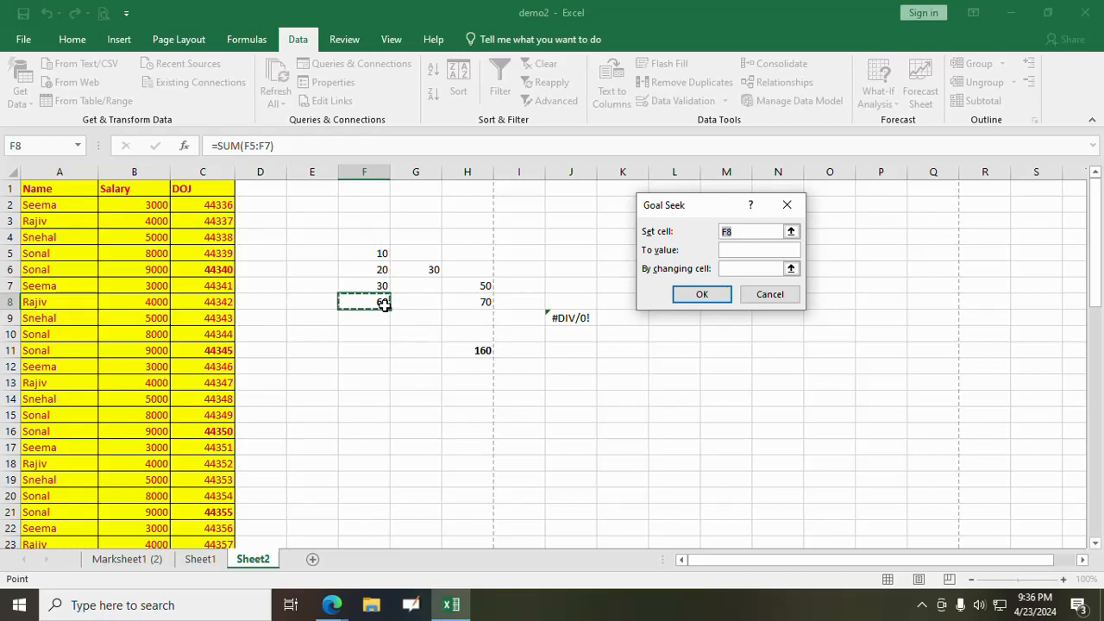
{"action": "left_click", "coordinate": [752, 231]}
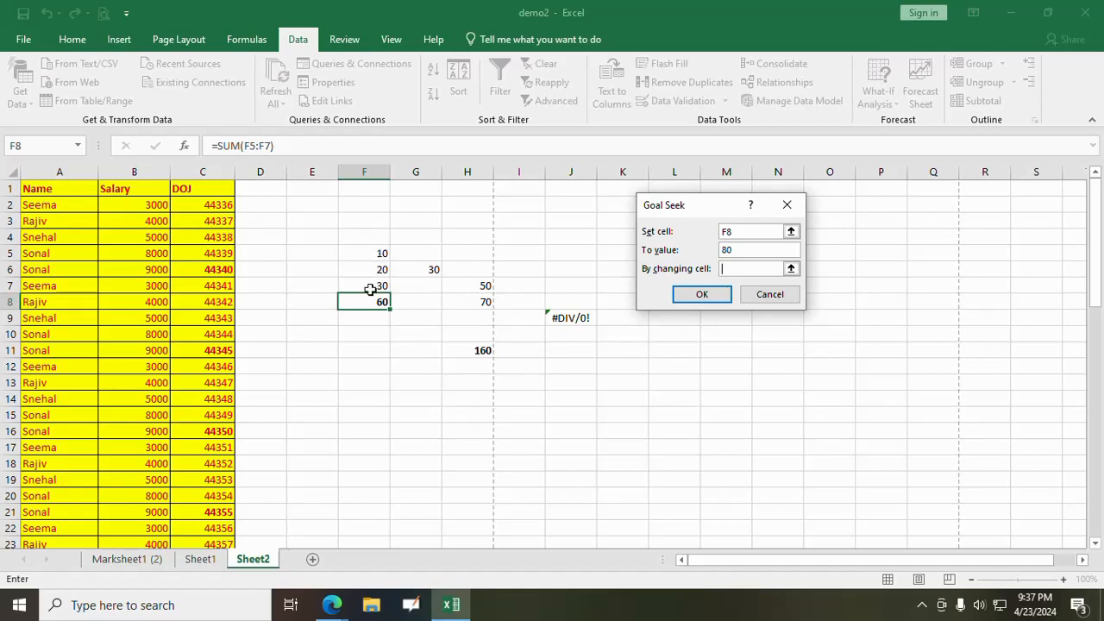
{"action": "left_click", "coordinate": [374, 254]}
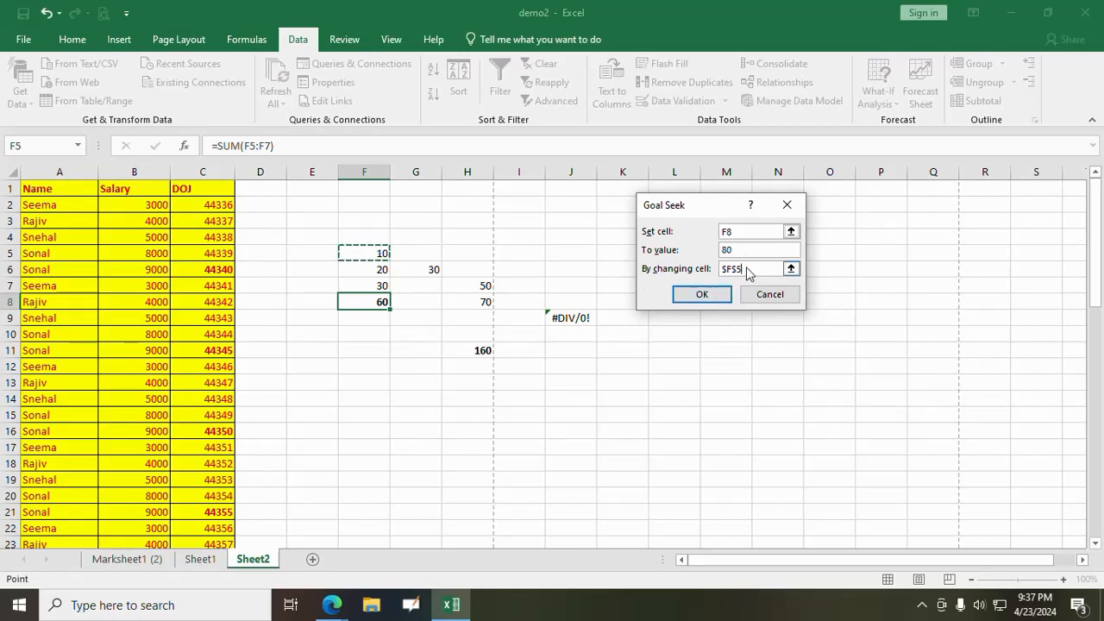
{"action": "left_click", "coordinate": [703, 294]}
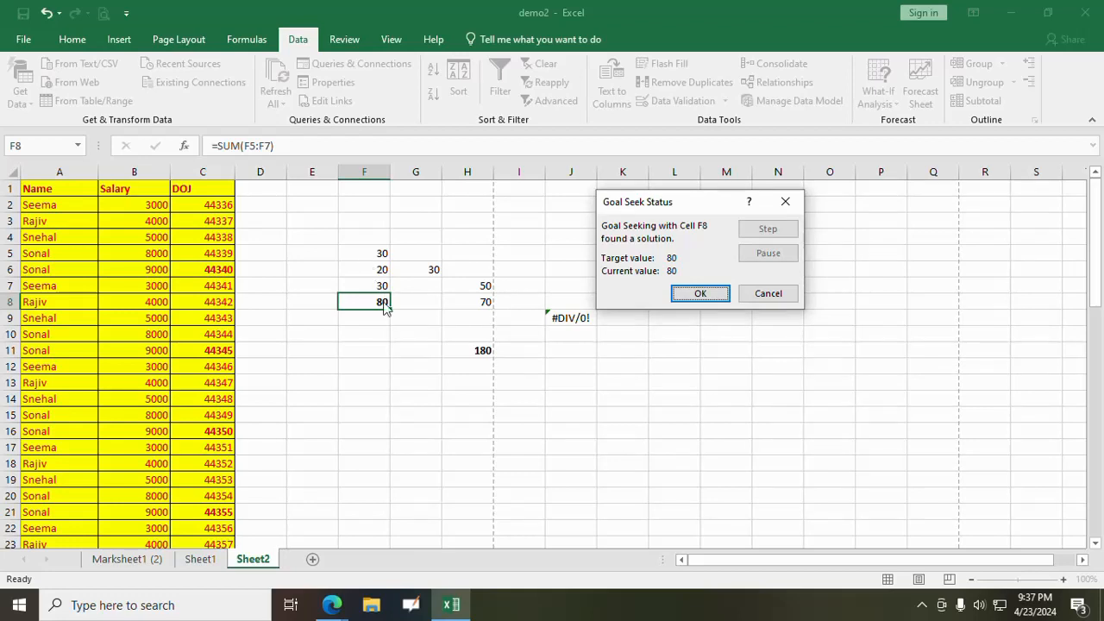
{"action": "left_click", "coordinate": [705, 293]}
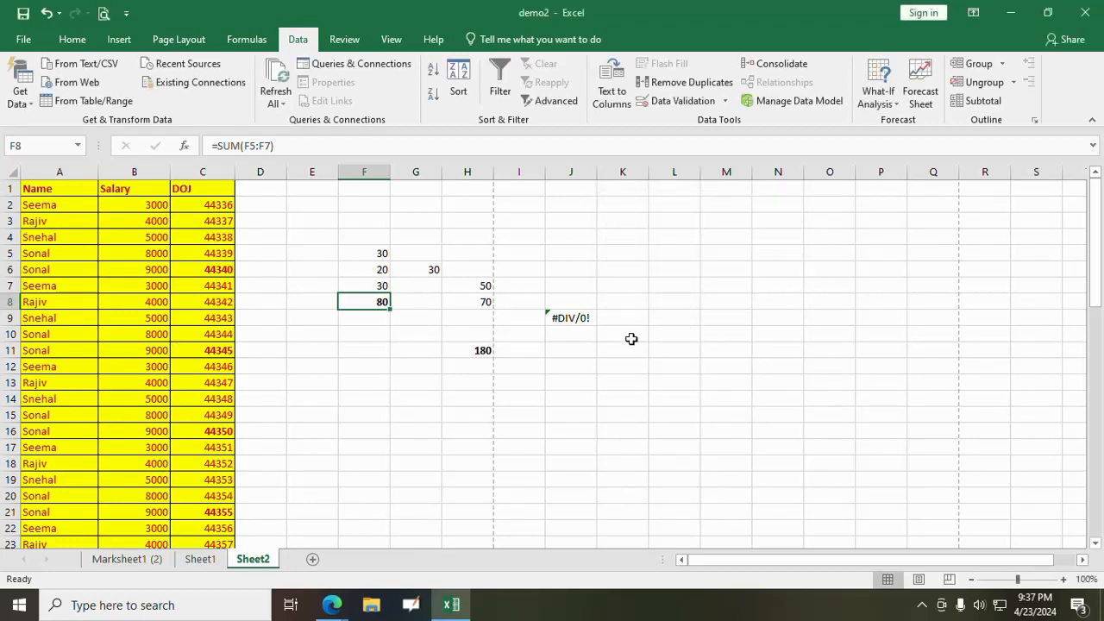
- Run Goal Seek to bring the total in H11 to 160 by changing cell H8, and accept the solution
{"action": "left_click", "coordinate": [481, 350]}
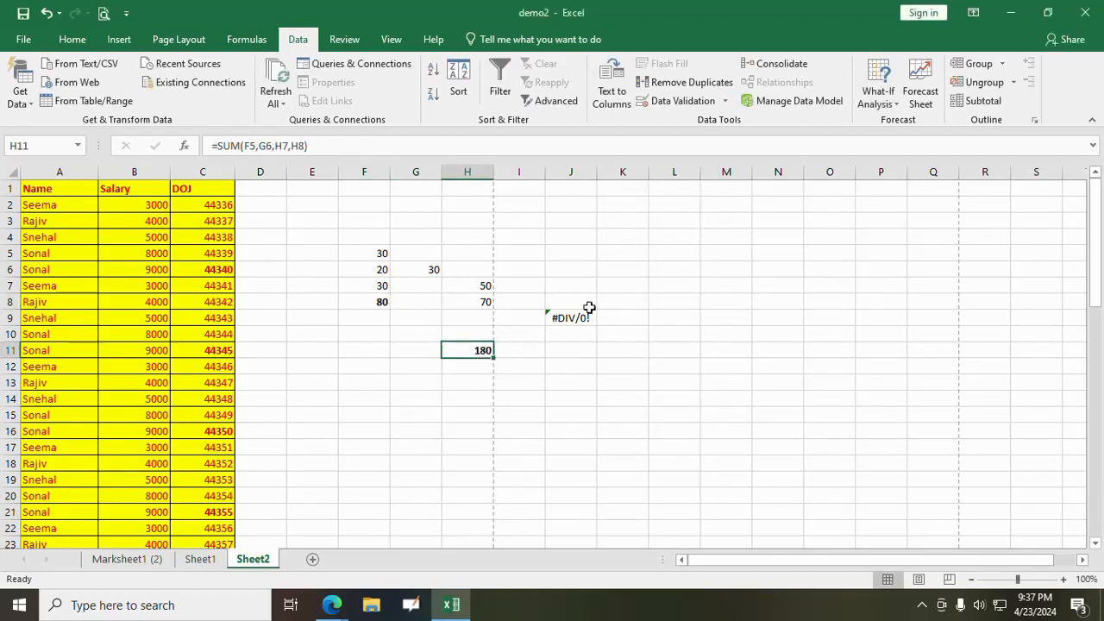
{"action": "left_click", "coordinate": [878, 91]}
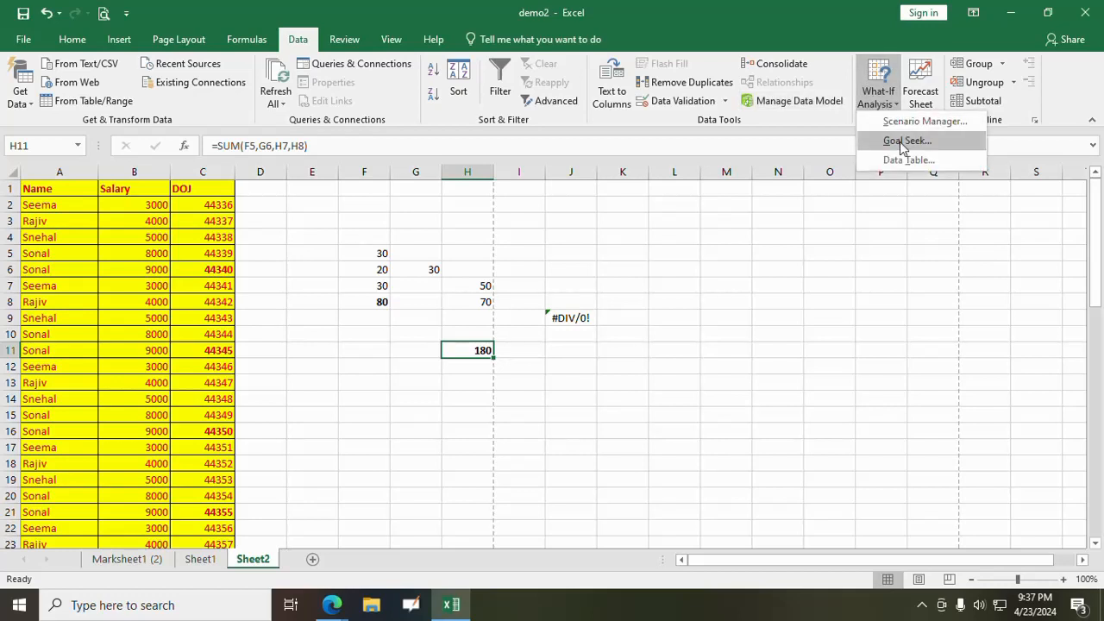
{"action": "left_click", "coordinate": [904, 140]}
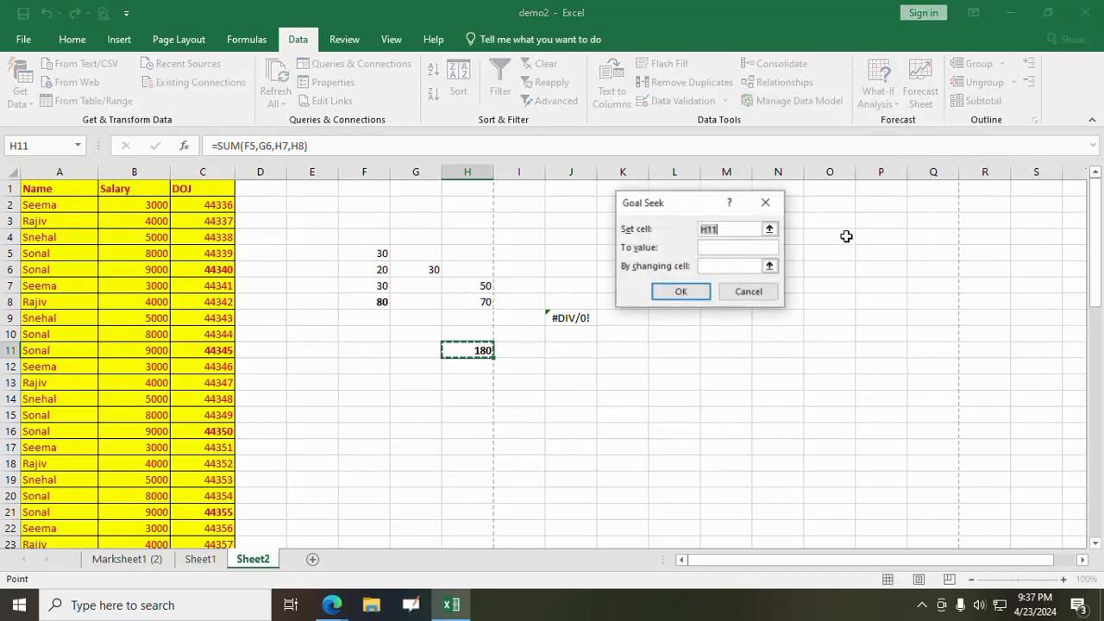
{"action": "left_click", "coordinate": [712, 235]}
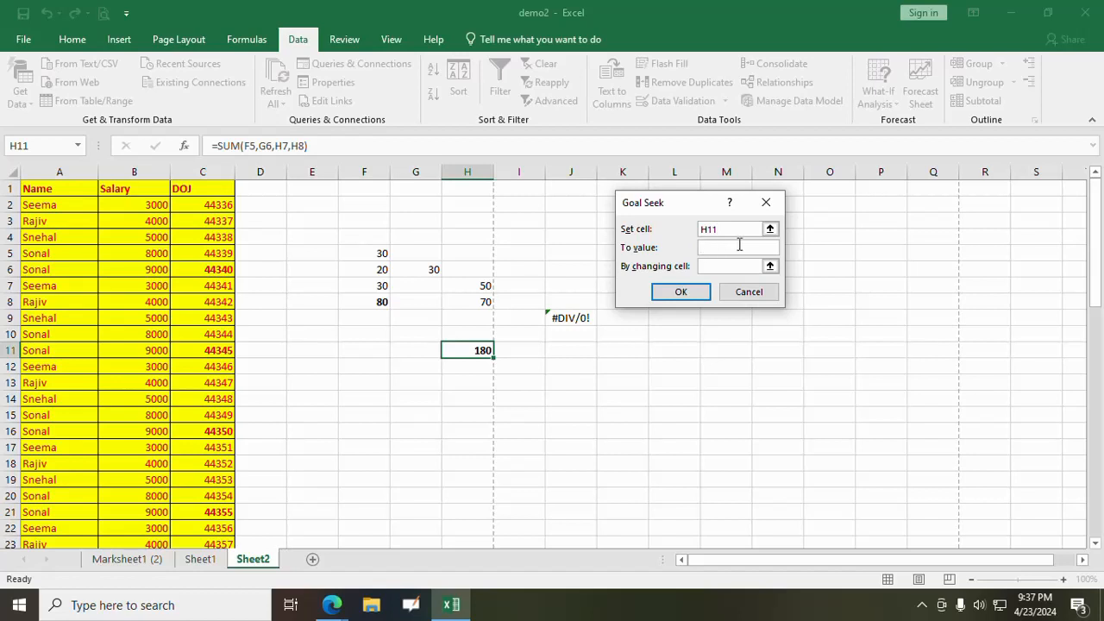
{"action": "type", "text": "0"}
{"action": "left_click", "coordinate": [738, 266]}
{"action": "left_click", "coordinate": [472, 302]}
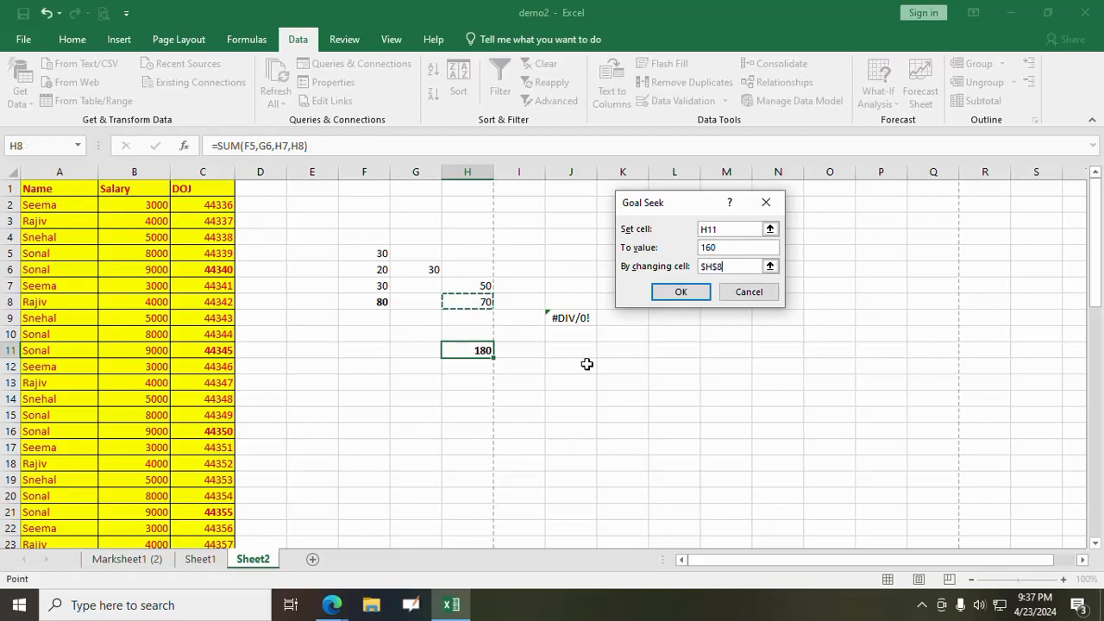
{"action": "left_click", "coordinate": [679, 292]}
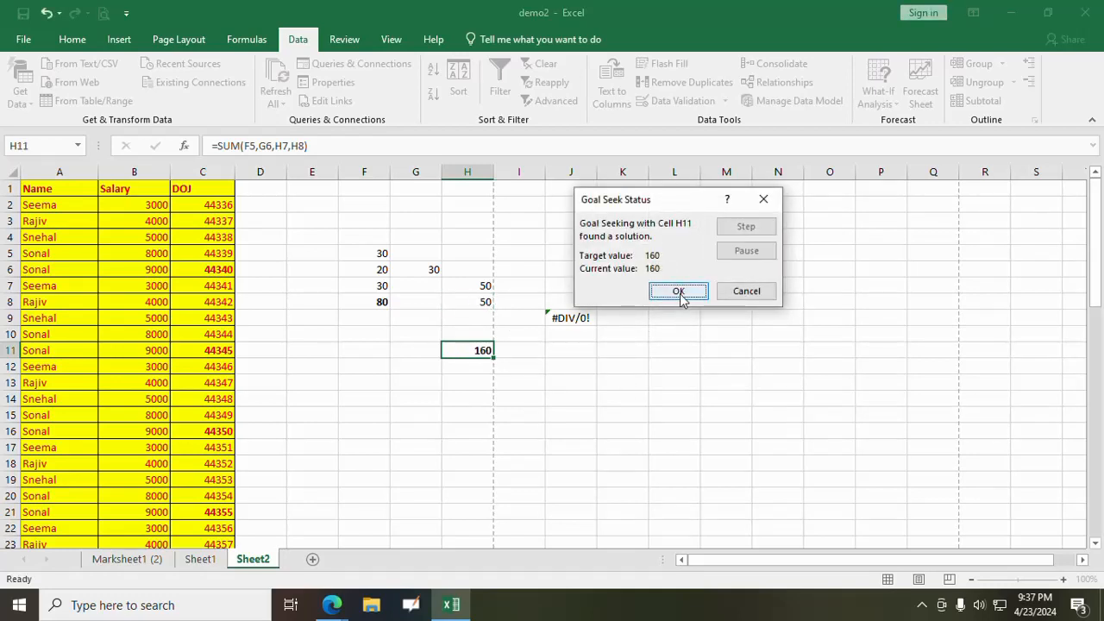
{"action": "left_click", "coordinate": [678, 291]}
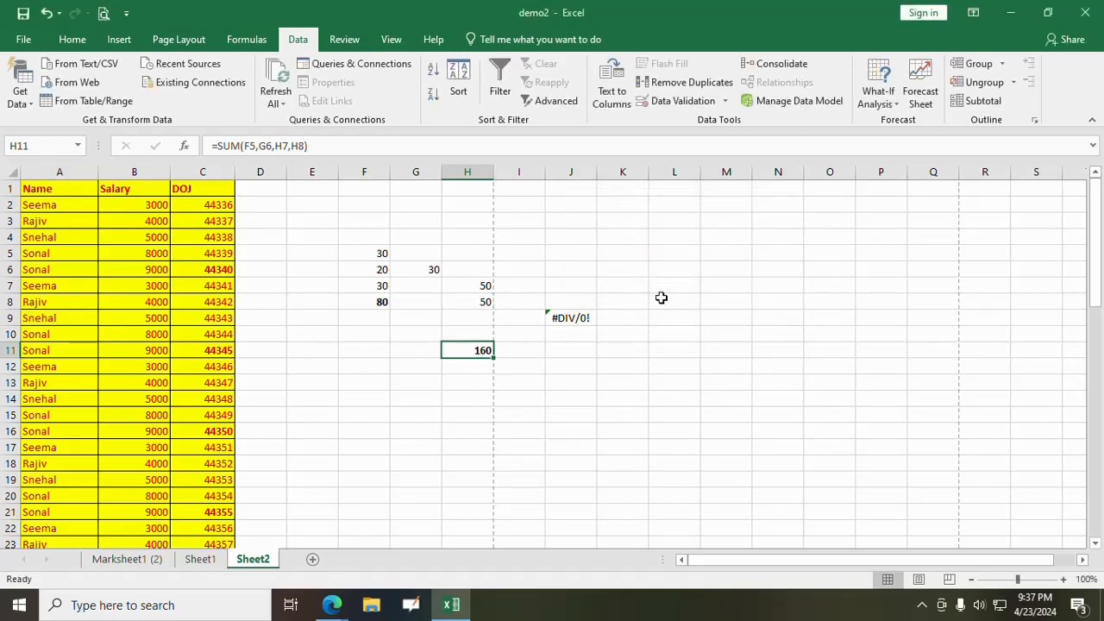
- Look at the Scenario Manager and its Add Scenario form, and close both without adding a scenario
{"action": "left_click", "coordinate": [895, 104]}
{"action": "left_click", "coordinate": [770, 251]}
{"action": "left_click", "coordinate": [876, 101]}
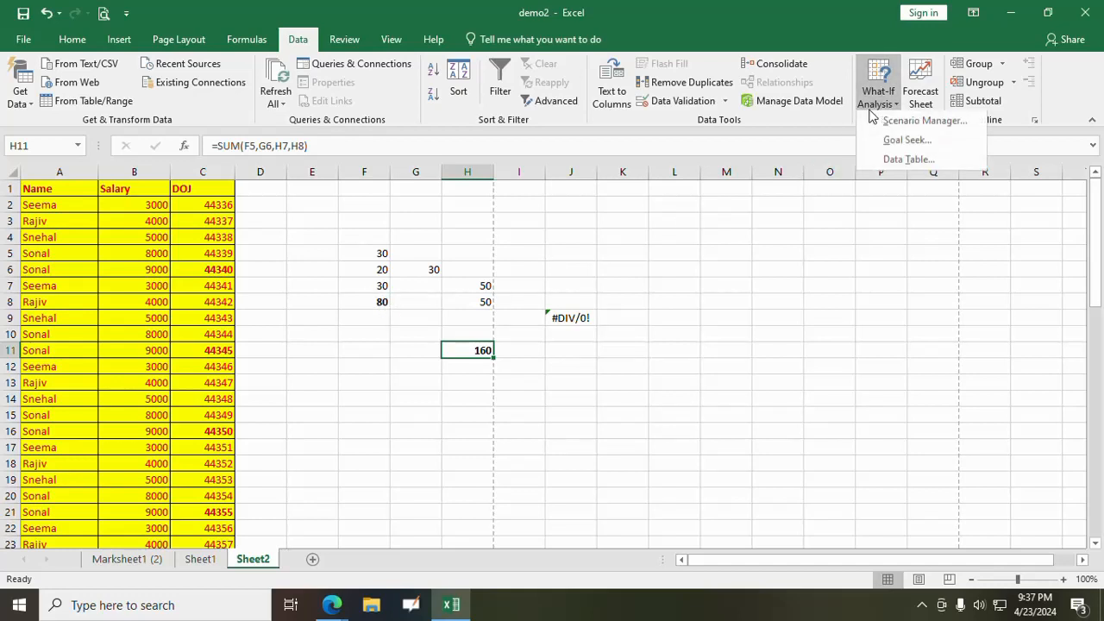
{"action": "left_click", "coordinate": [897, 123]}
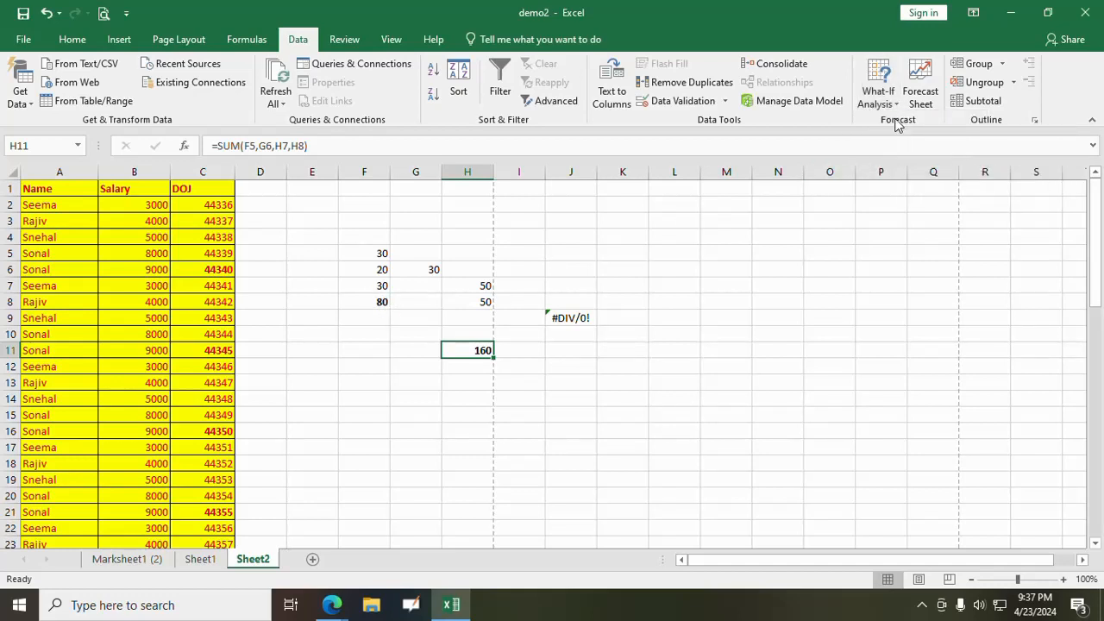
{"action": "left_click_drag", "start_coordinate": [726, 114], "coordinate": [797, 149]}
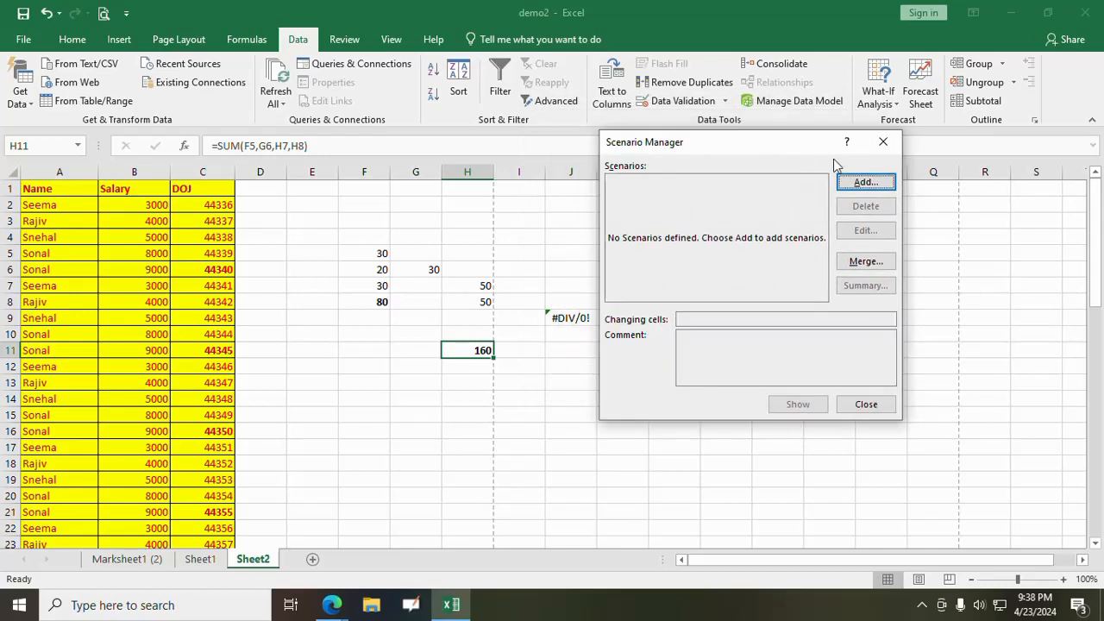
{"action": "left_click", "coordinate": [865, 182]}
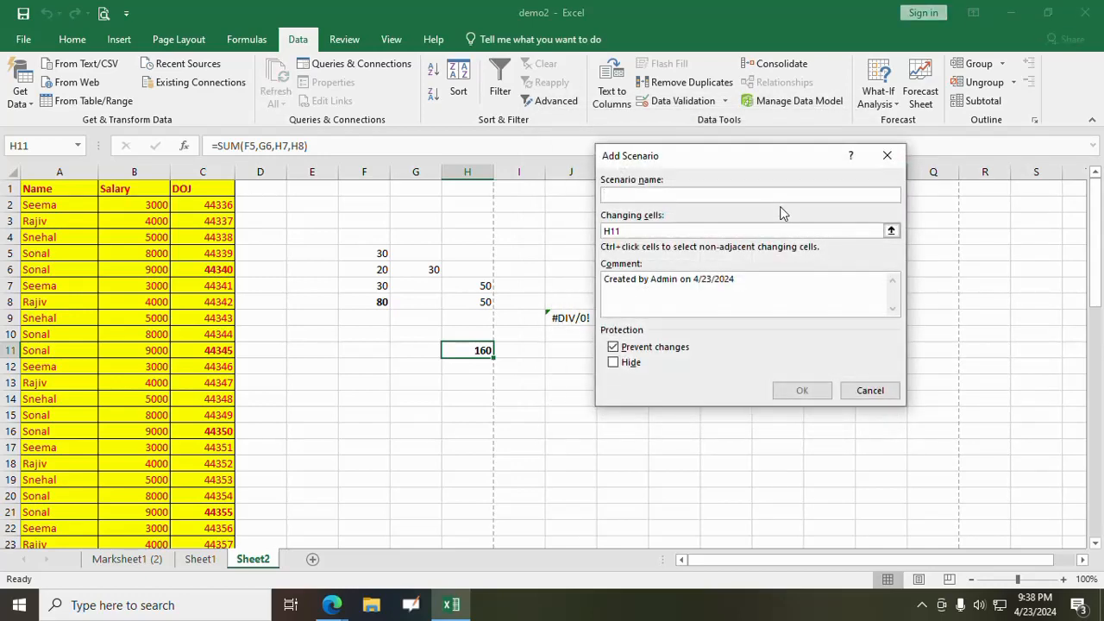
{"action": "left_click", "coordinate": [879, 395]}
{"action": "left_click", "coordinate": [839, 406]}
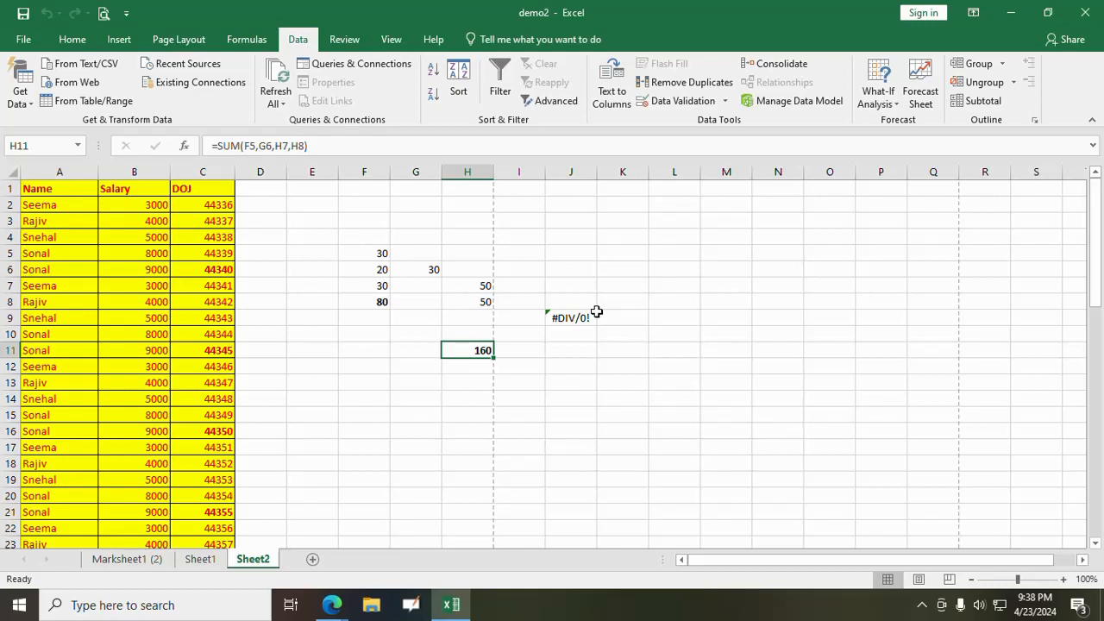
- Run Goal Seek to bring the sum in F8 to 100 by changing cell F5, and accept the solution
{"action": "left_click", "coordinate": [363, 286]}
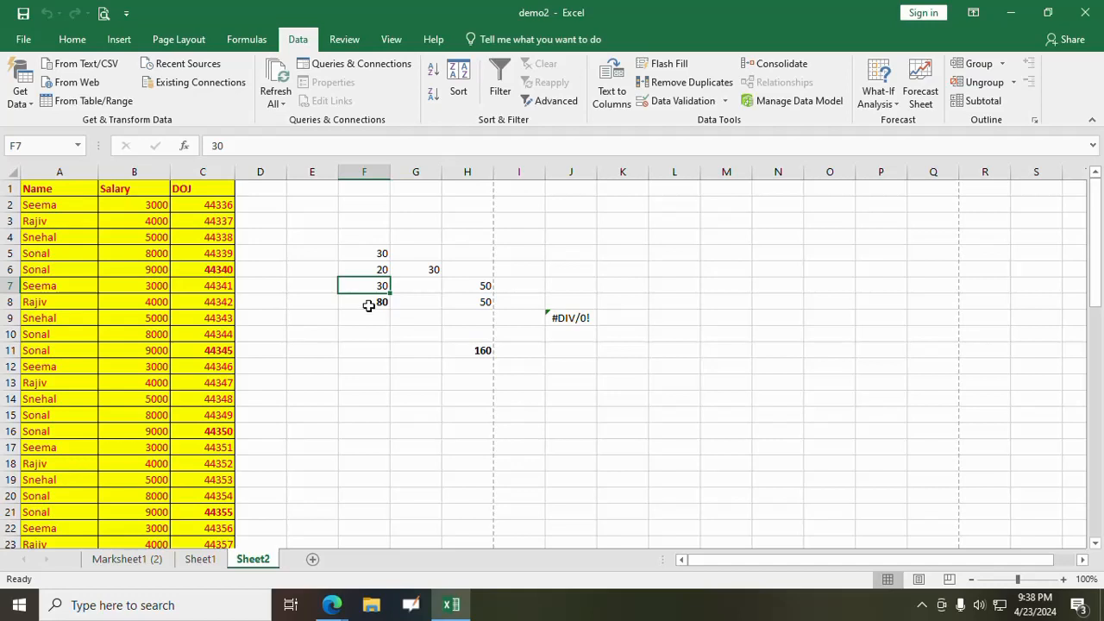
{"action": "left_click", "coordinate": [476, 350]}
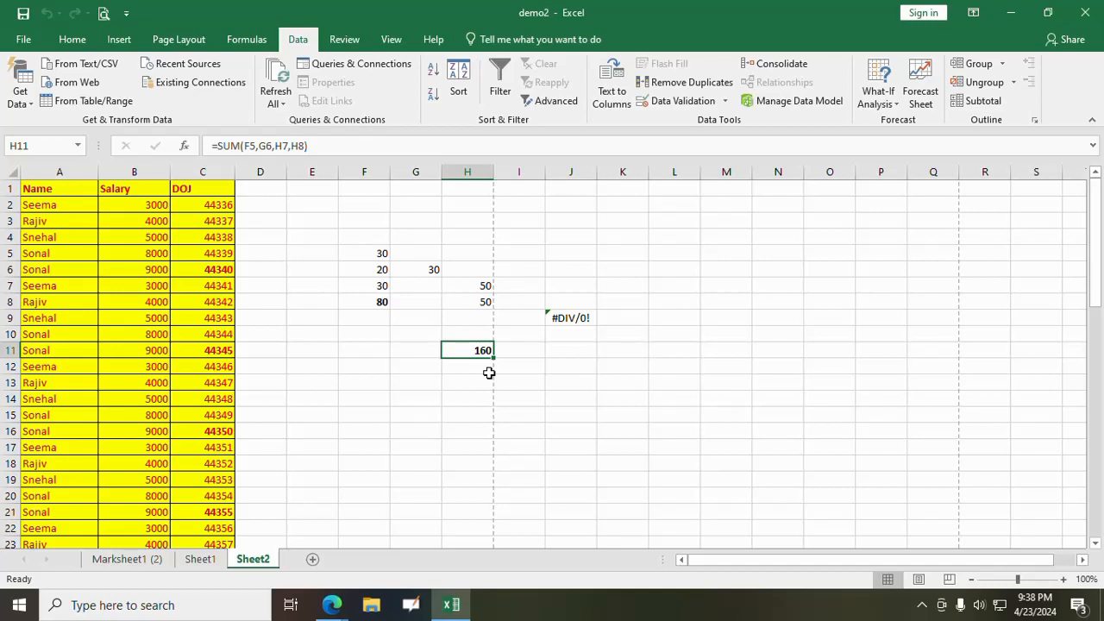
{"action": "left_click", "coordinate": [380, 304]}
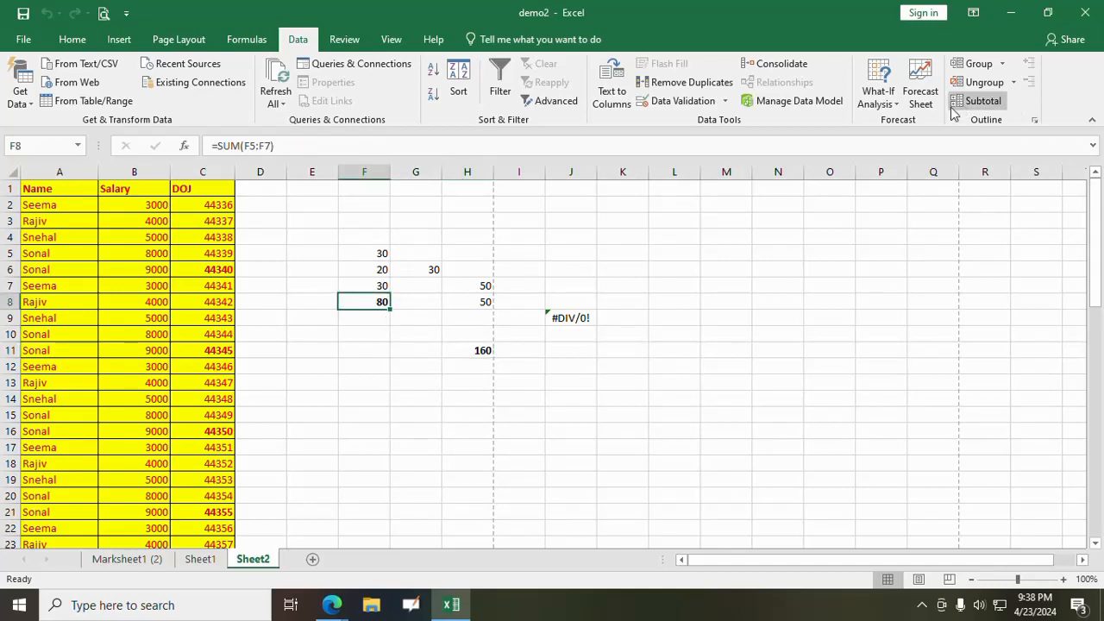
{"action": "left_click", "coordinate": [893, 107]}
{"action": "left_click", "coordinate": [906, 139]}
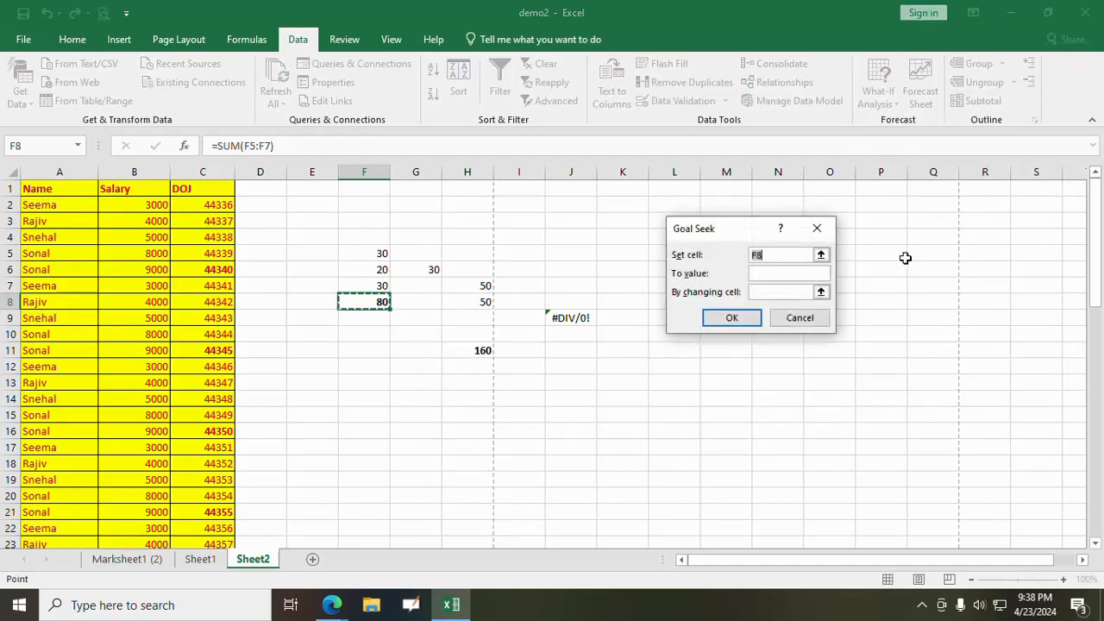
{"action": "left_click", "coordinate": [769, 273]}
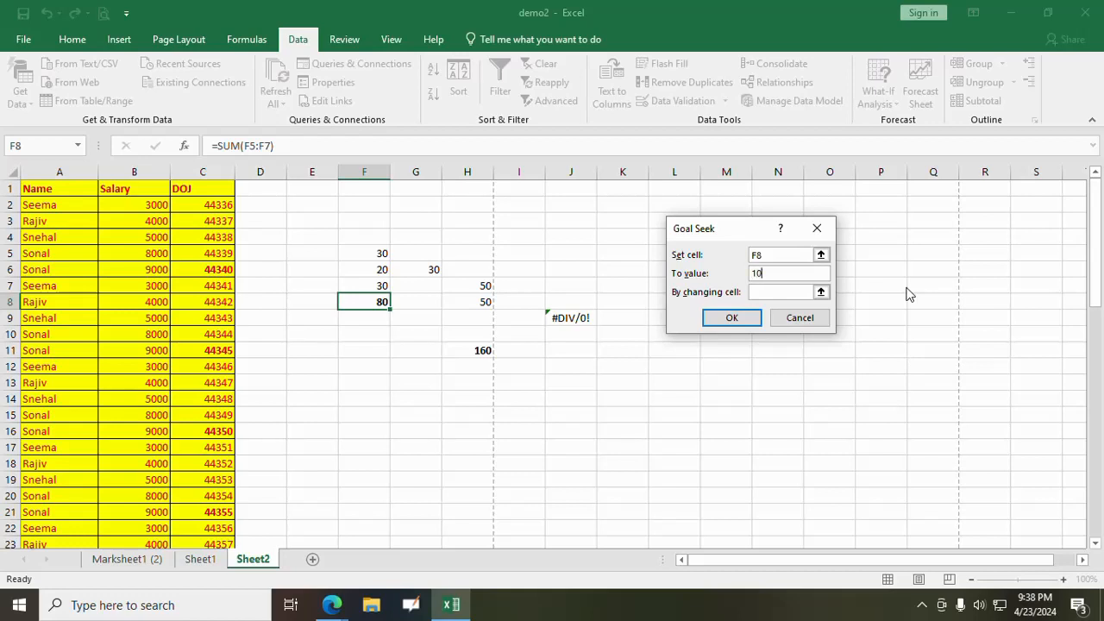
{"action": "left_click", "coordinate": [786, 293]}
{"action": "left_click", "coordinate": [363, 253]}
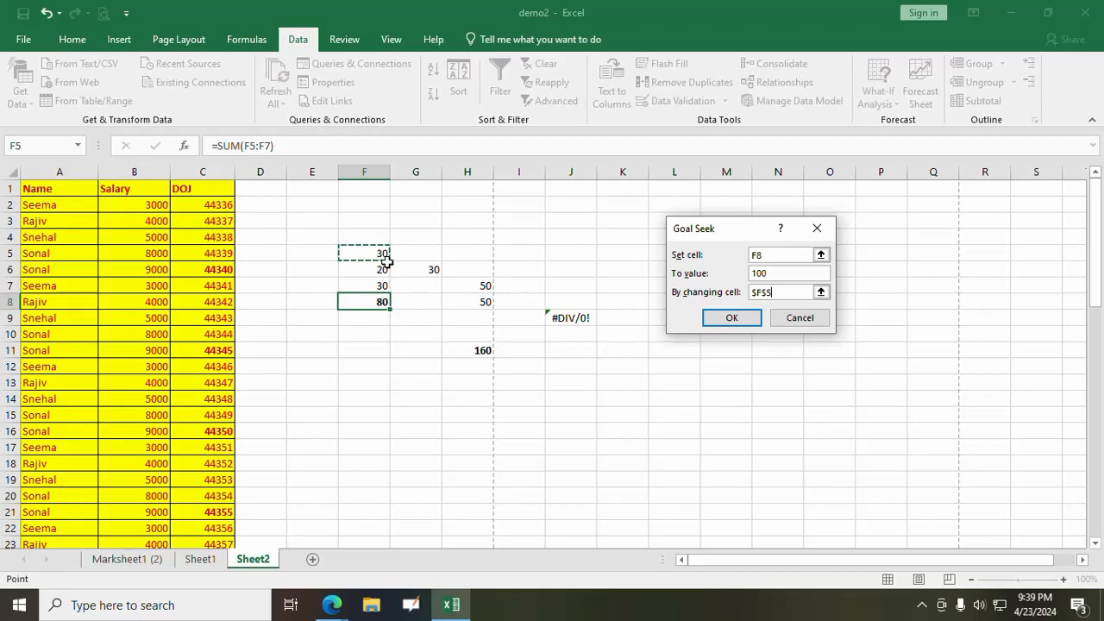
{"action": "left_click", "coordinate": [732, 318]}
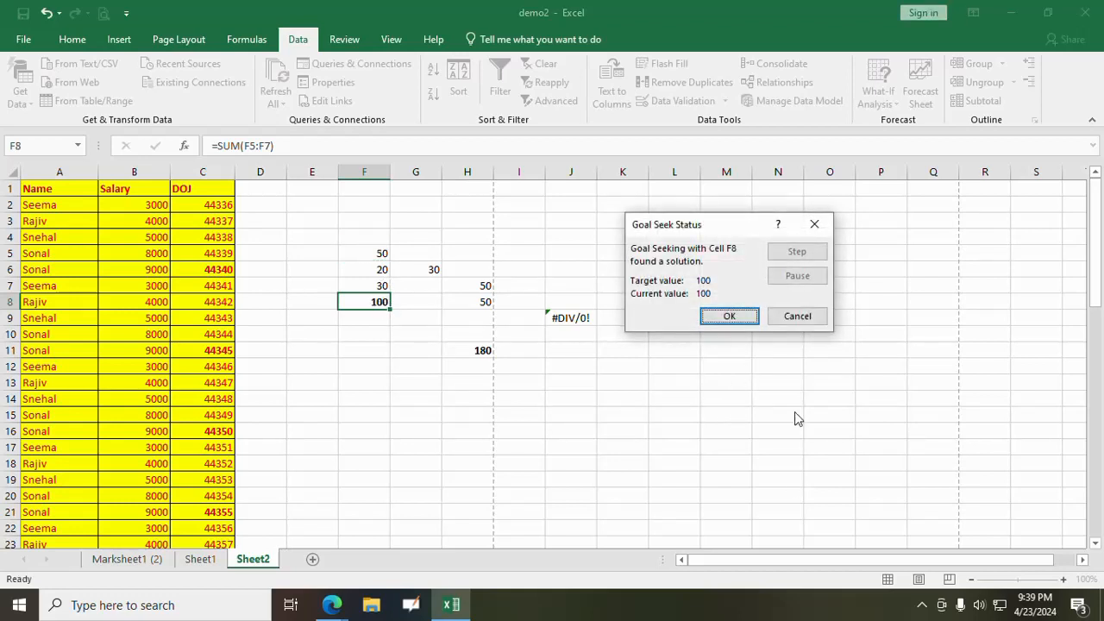
{"action": "left_click", "coordinate": [740, 316]}
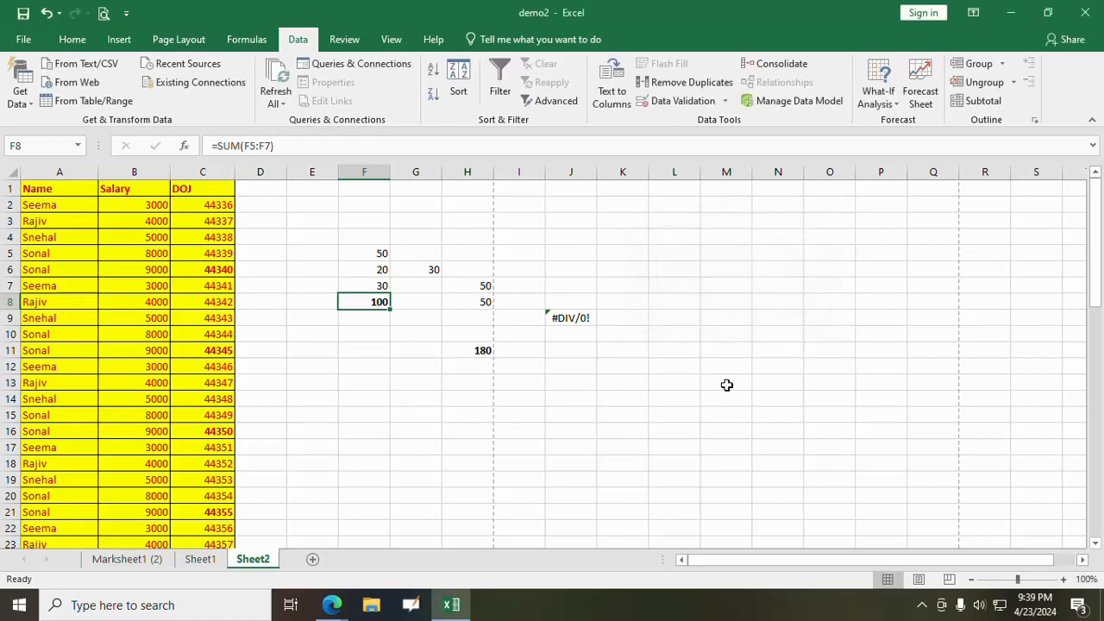
- Run Goal Seek to bring the total in H11 to 160 by changing cell F5, and accept the solution
{"action": "left_click", "coordinate": [480, 349]}
{"action": "left_click", "coordinate": [877, 94]}
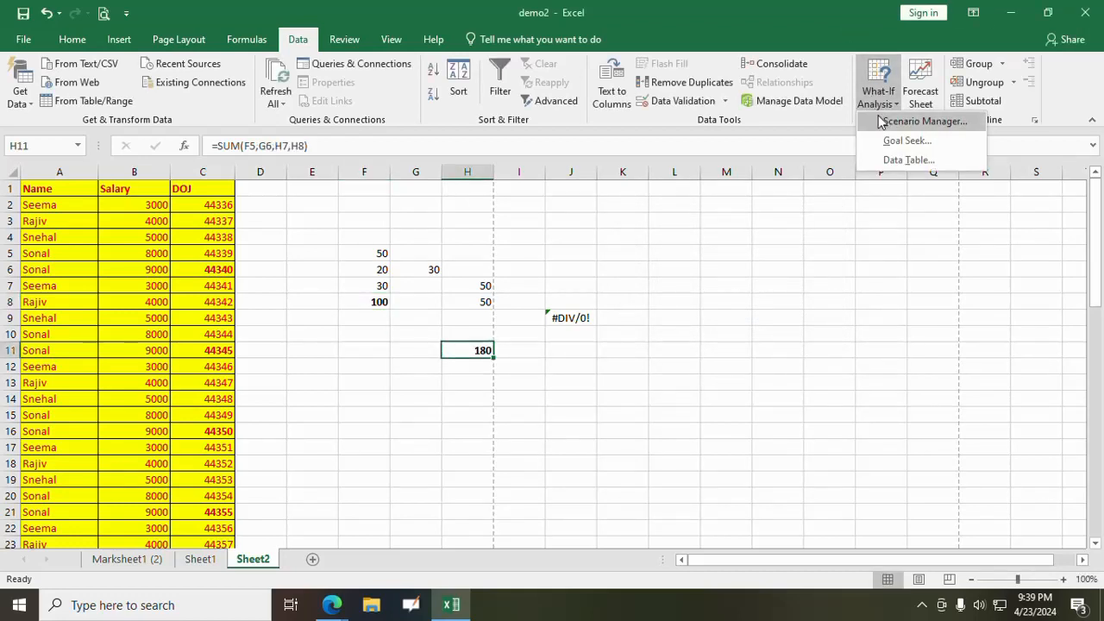
{"action": "left_click", "coordinate": [901, 140]}
{"action": "left_click", "coordinate": [741, 271]}
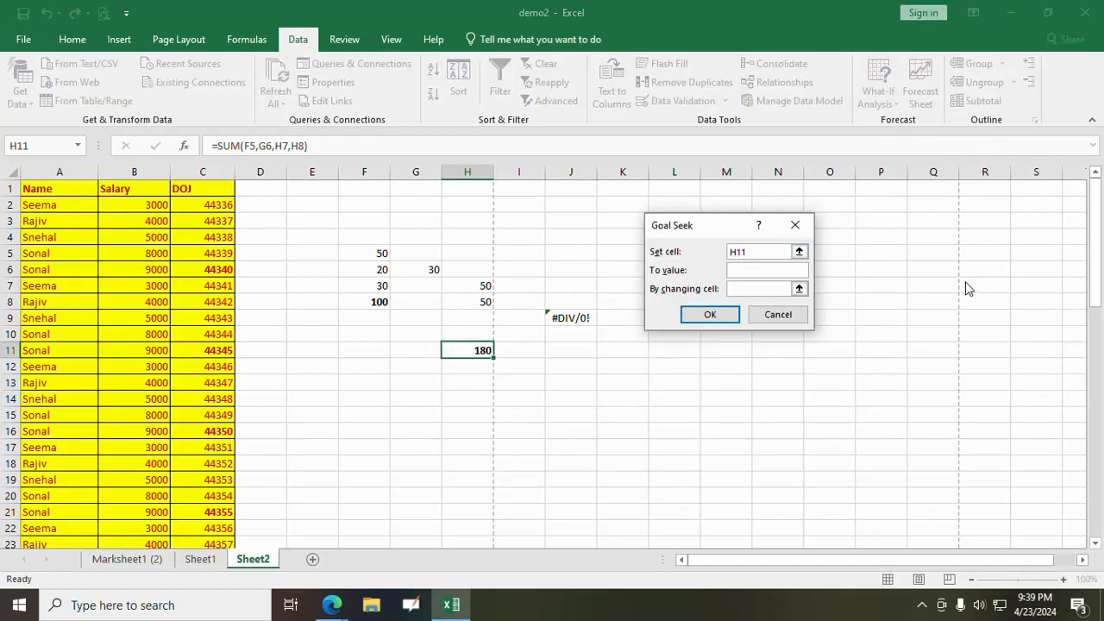
{"action": "type", "text": "160"}
{"action": "left_click", "coordinate": [751, 290]}
{"action": "left_click", "coordinate": [366, 252]}
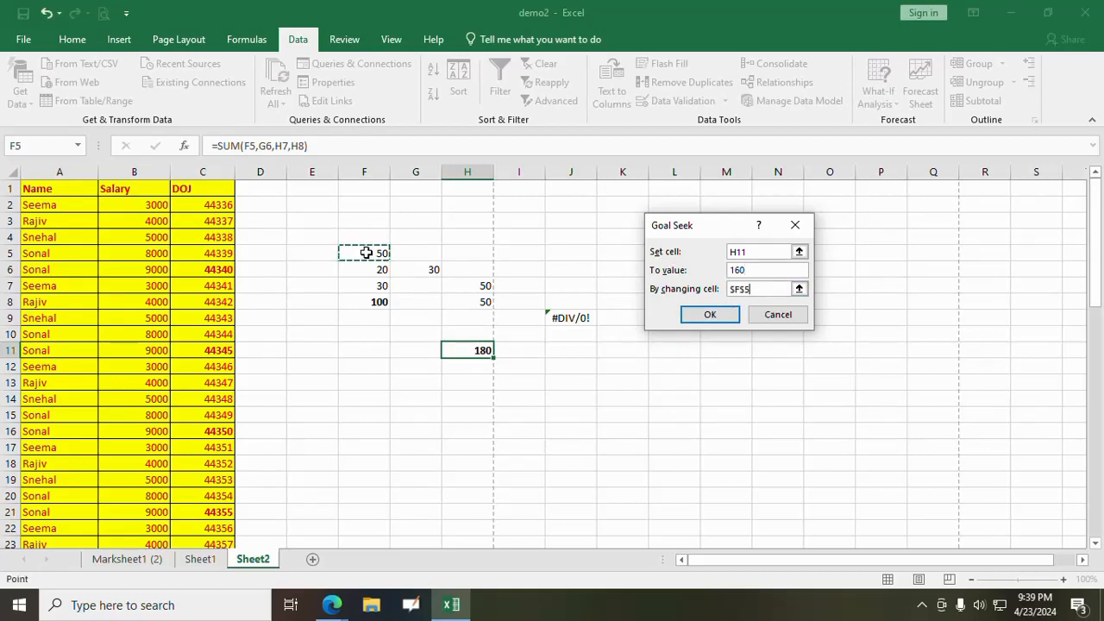
{"action": "left_click", "coordinate": [707, 314]}
{"action": "left_click", "coordinate": [709, 312]}
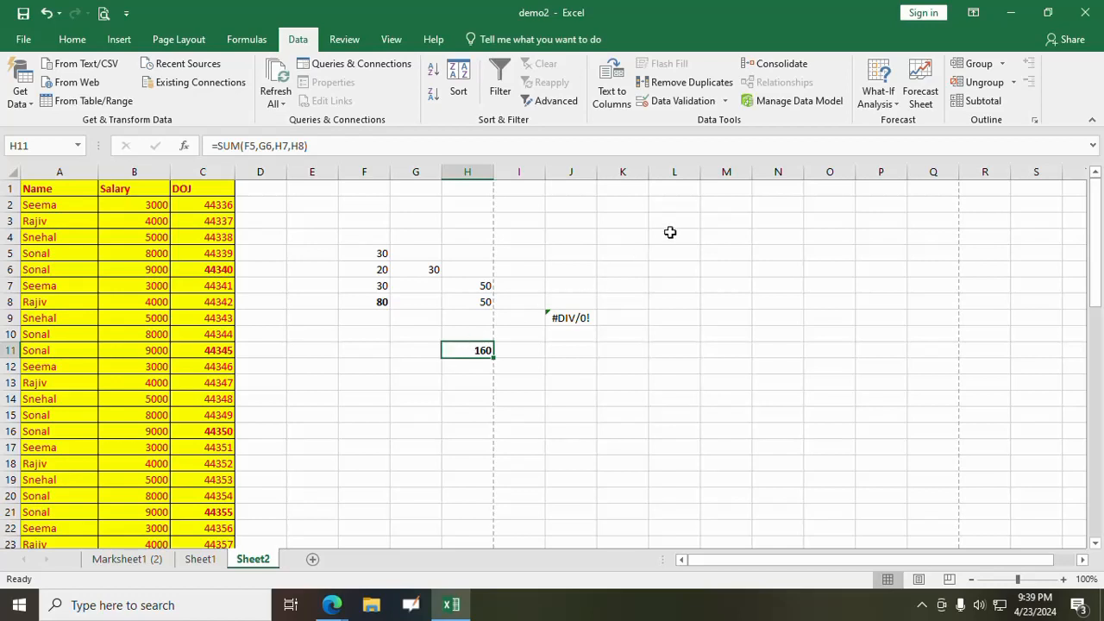
- Enter the note "What if Analysis- To Recalculate Values" in cell L4
{"action": "left_click", "coordinate": [675, 231]}
{"action": "type", "text": "Wh"}
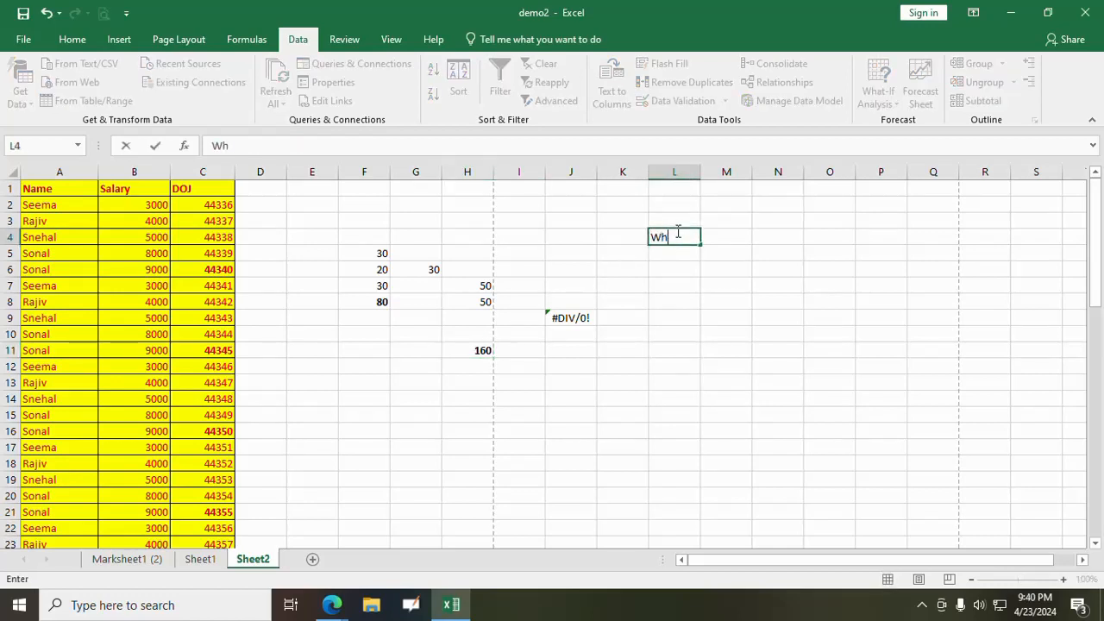
{"action": "type", "text": "at if Analysui"}
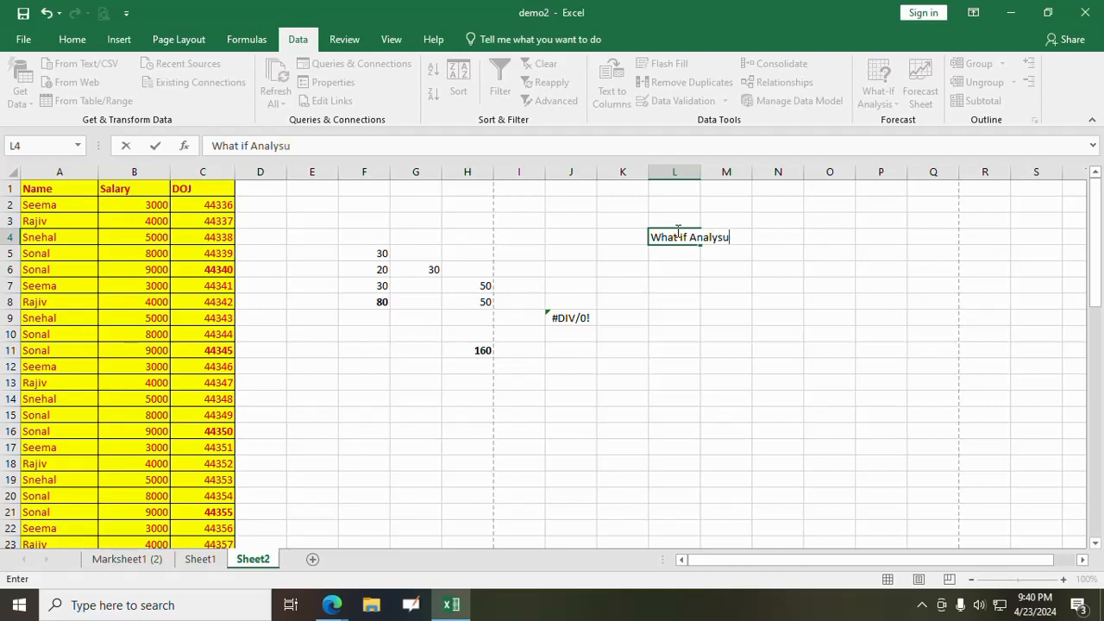
{"action": "key", "text": "BackSpace"}
{"action": "type", "text": "is- To Recalculate V"}
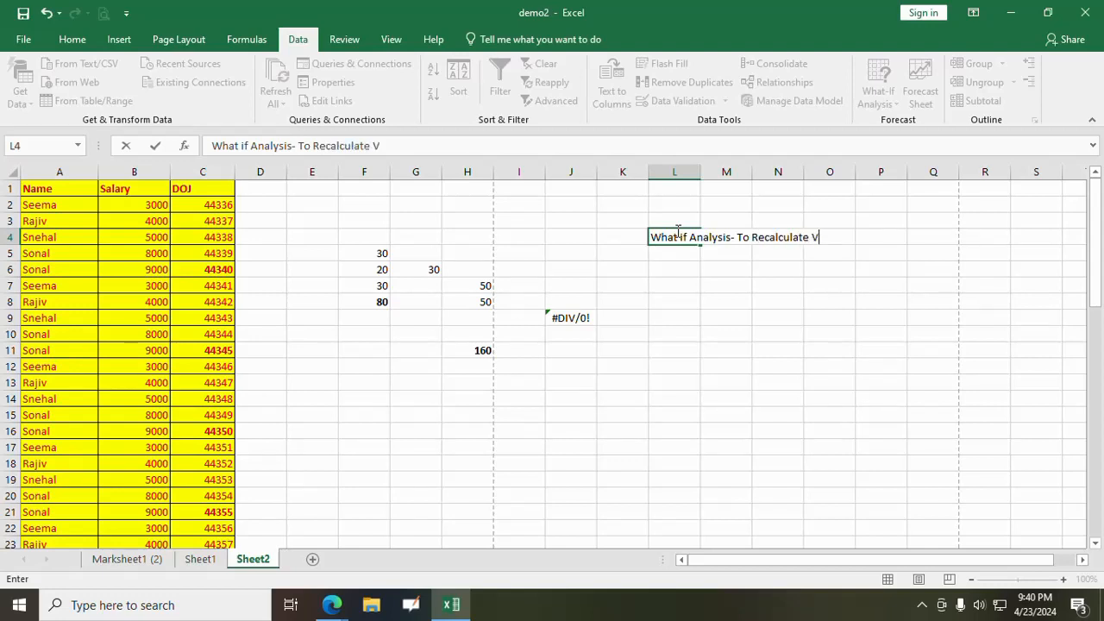
{"action": "type", "text": "alues"}
{"action": "key", "text": "Return"}
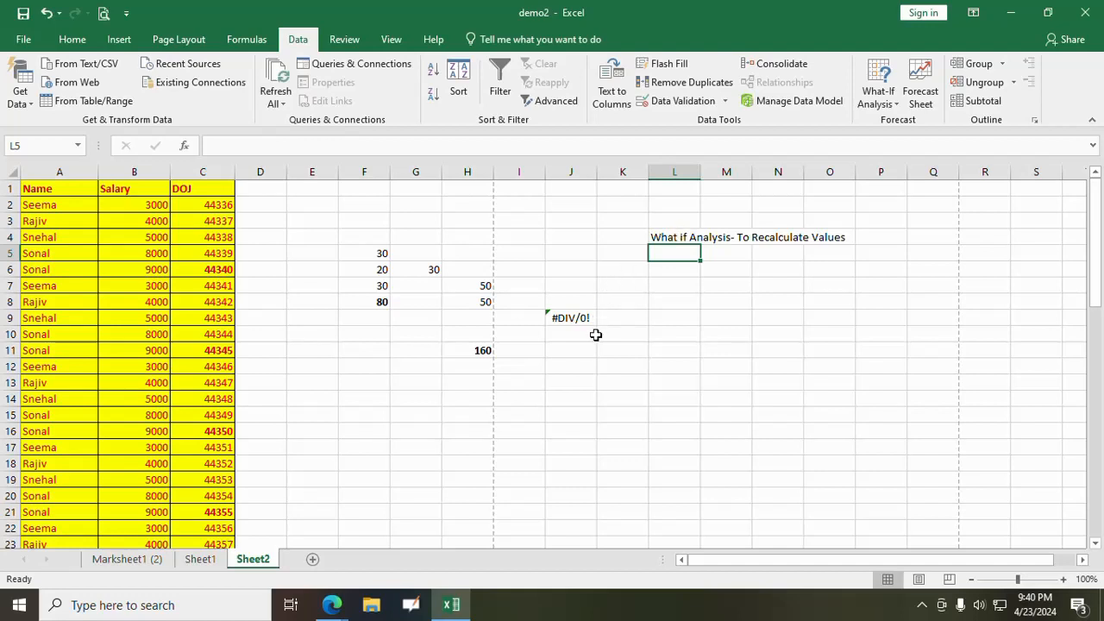
- Enter the plain values 10, 20, 30 and 60 down cells L12 to L15
{"action": "left_click", "coordinate": [476, 352]}
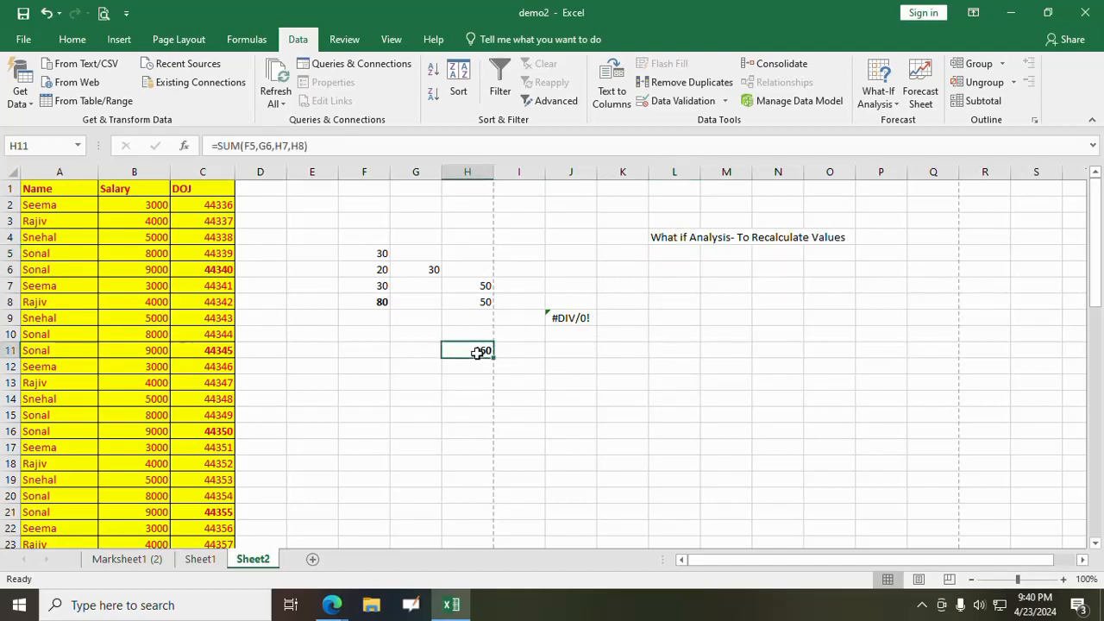
{"action": "left_click", "coordinate": [676, 362]}
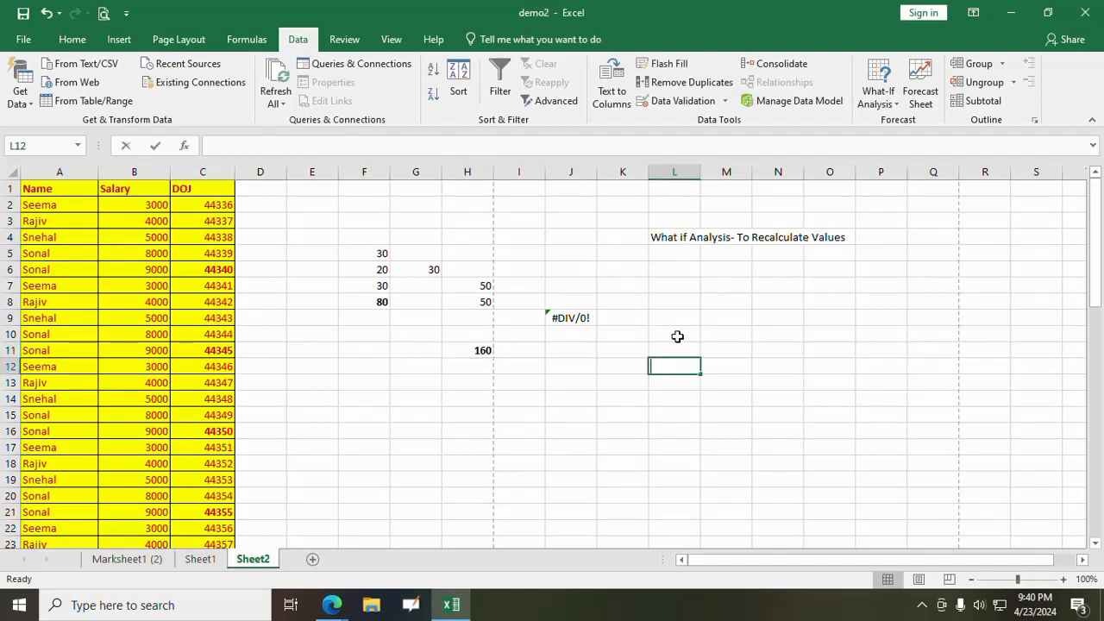
{"action": "type", "text": "10"}
{"action": "key", "text": "Return"}
{"action": "type", "text": "20"}
{"action": "key", "text": "Return"}
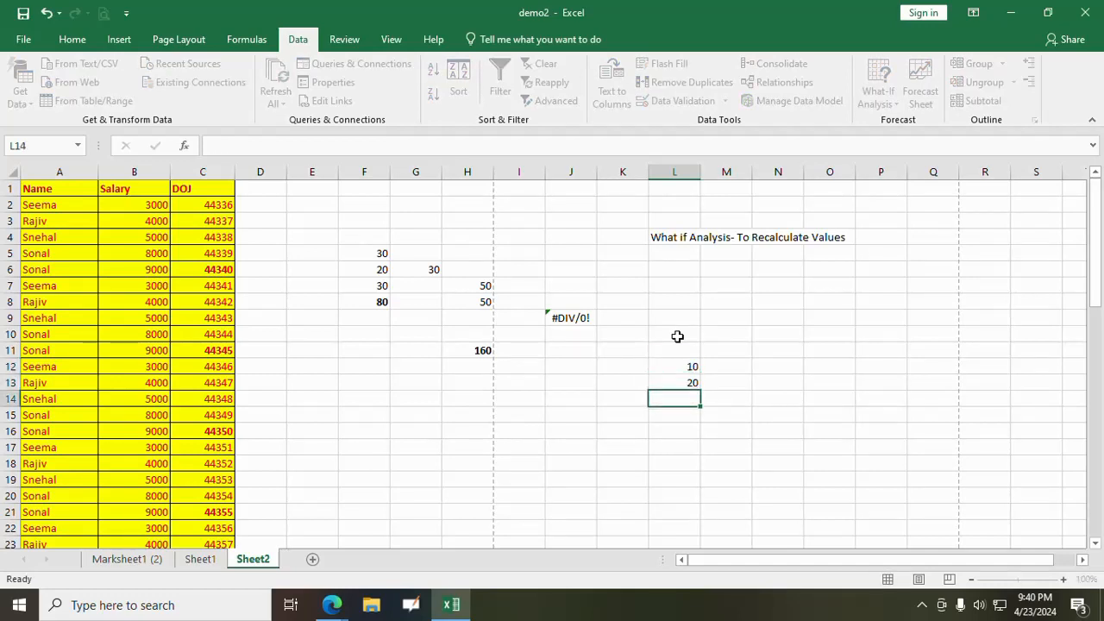
{"action": "type", "text": "30"}
{"action": "key", "text": "Return"}
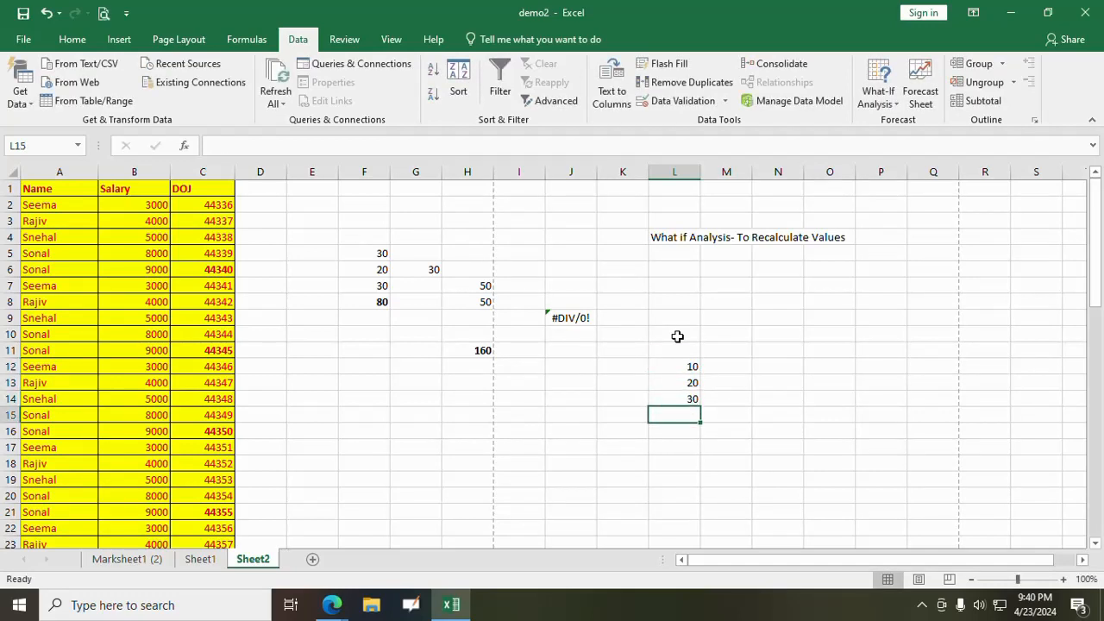
{"action": "type", "text": "60"}
{"action": "key", "text": "Return"}
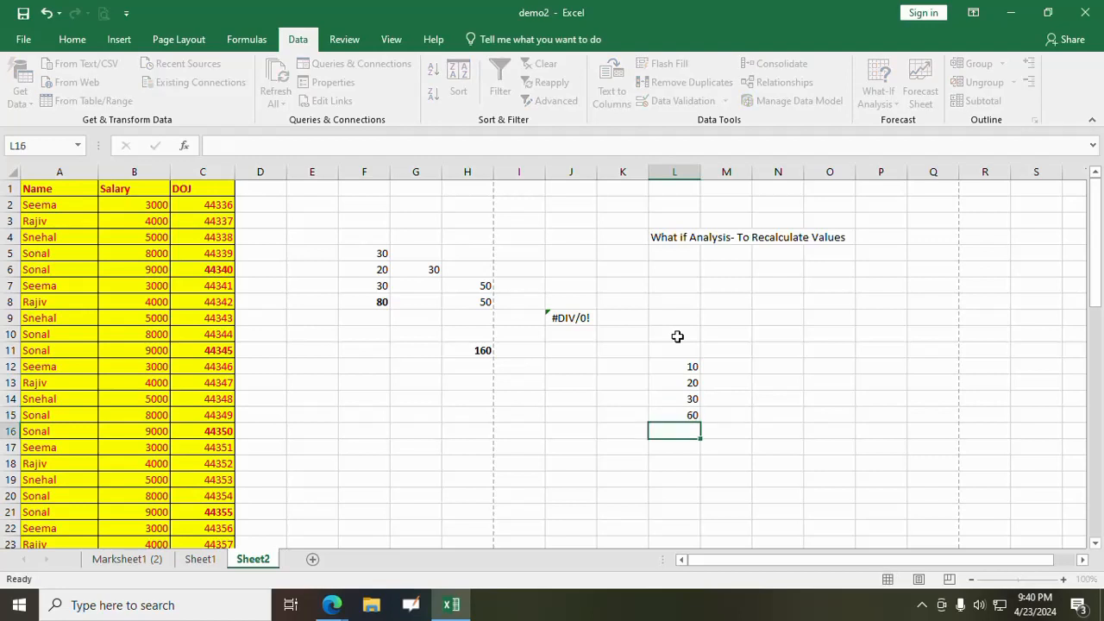
- Change the first number of the plain-value list, in cell L12, to 30
{"action": "left_click", "coordinate": [672, 412]}
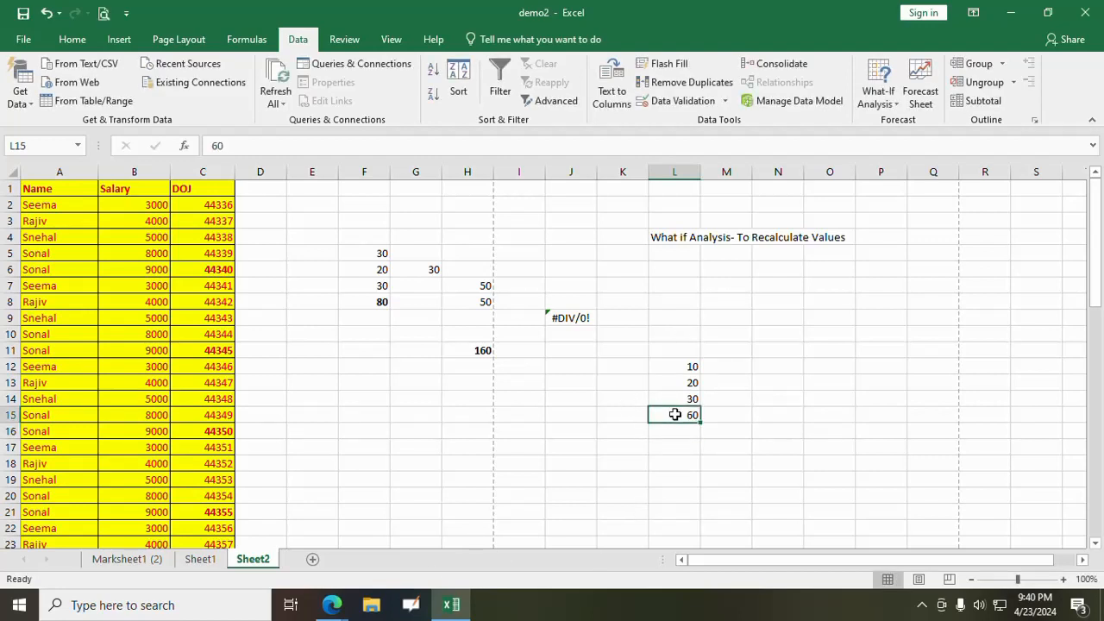
{"action": "left_click", "coordinate": [690, 365]}
{"action": "type", "text": "30"}
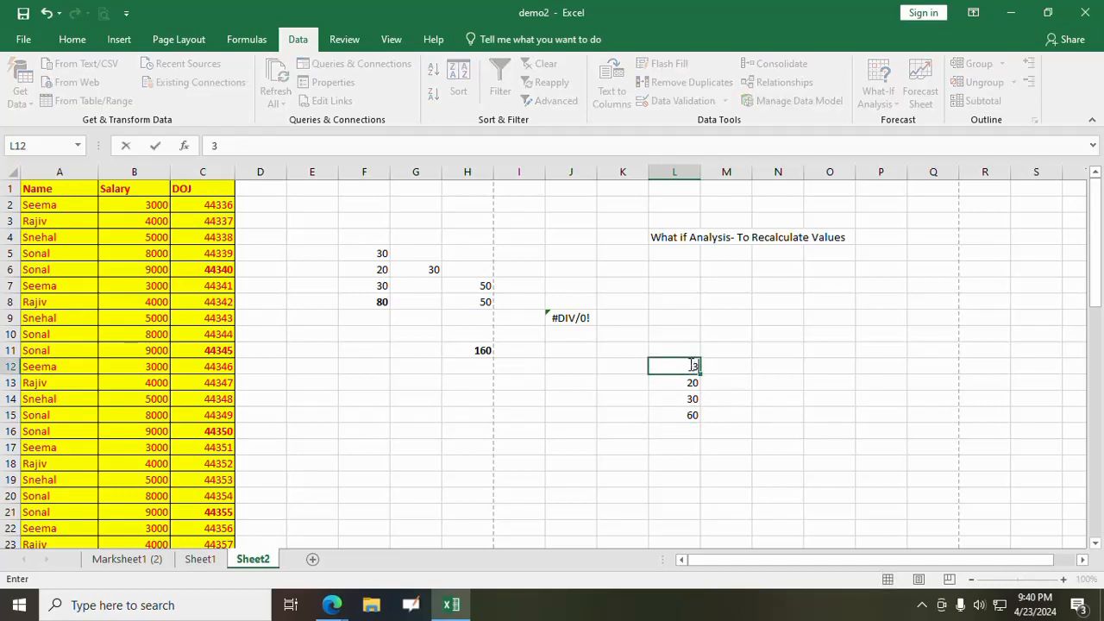
{"action": "key", "text": "Return"}
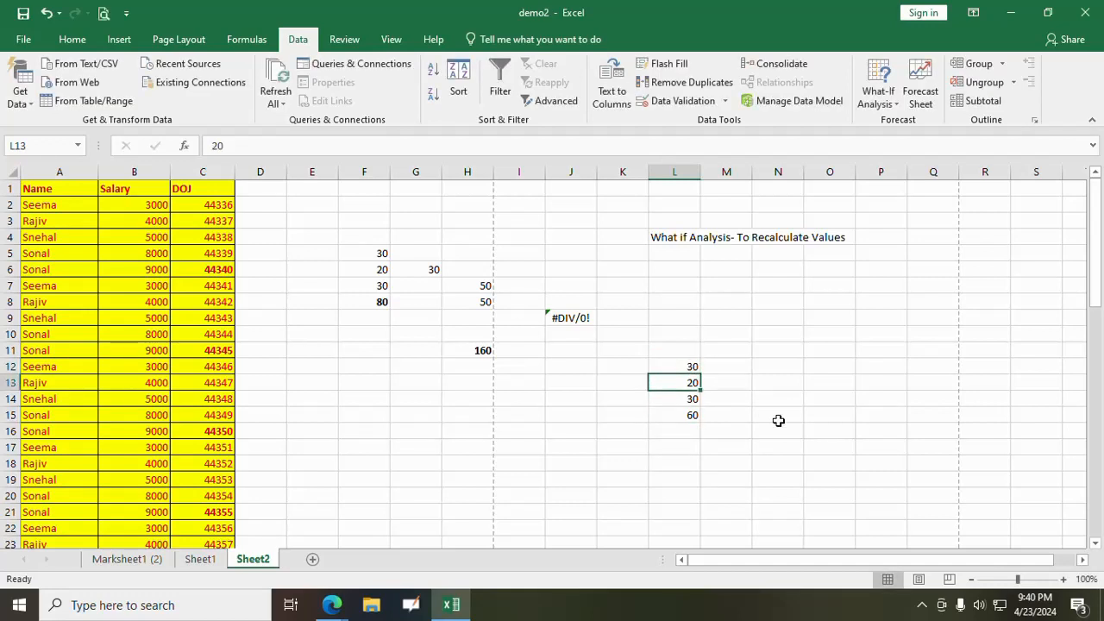
- Set cell F5 to 10 so that the formulas depending on it recalculate
{"action": "left_click", "coordinate": [367, 249]}
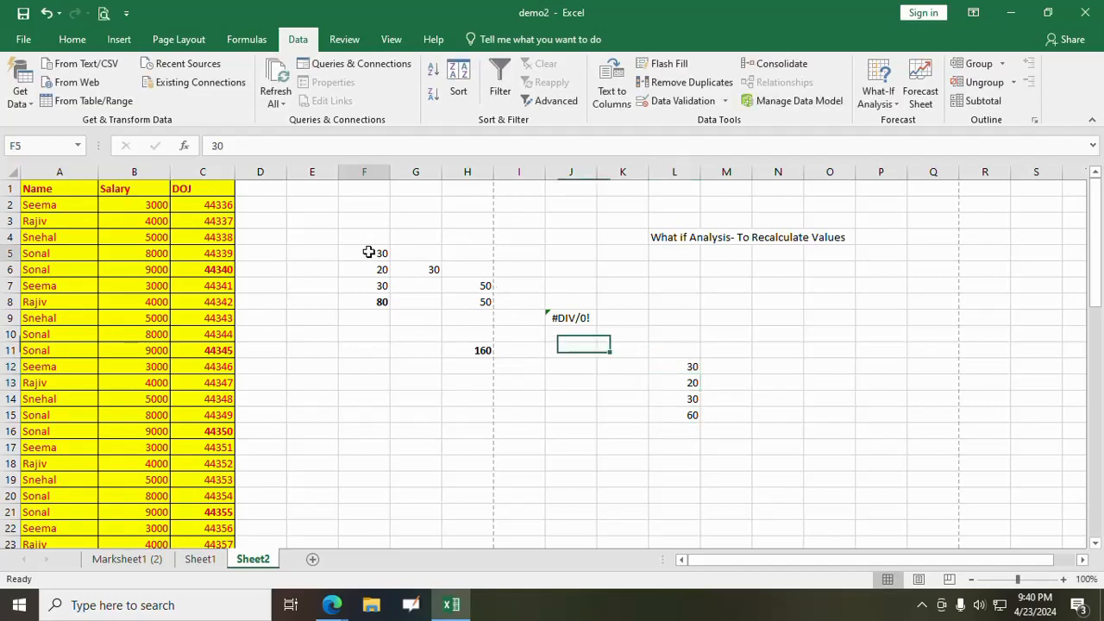
{"action": "type", "text": "10"}
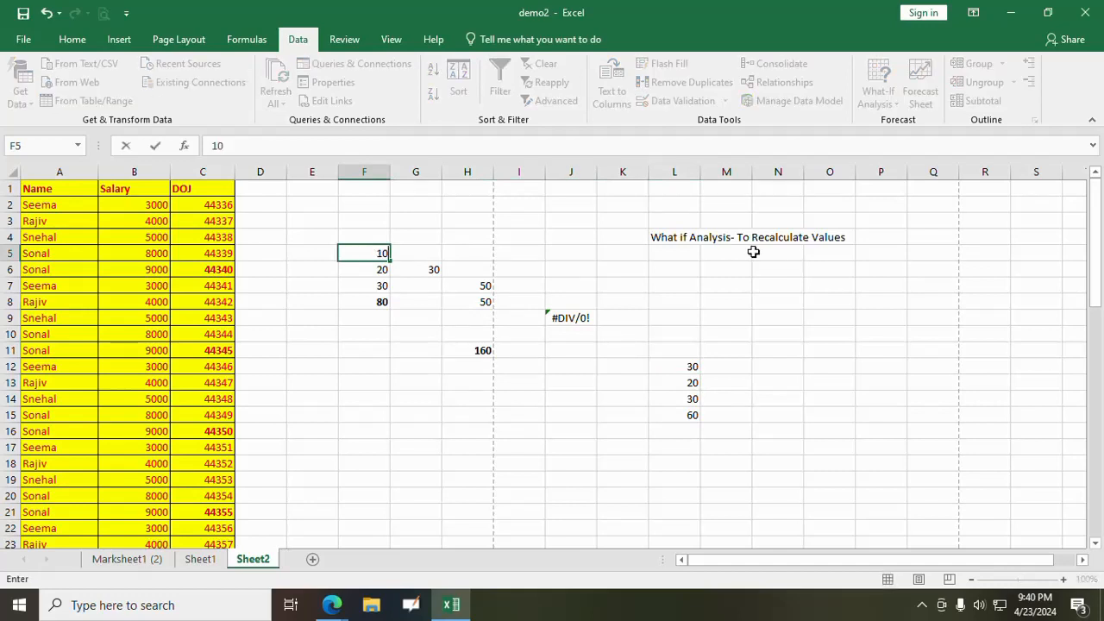
{"action": "key", "text": "Return"}
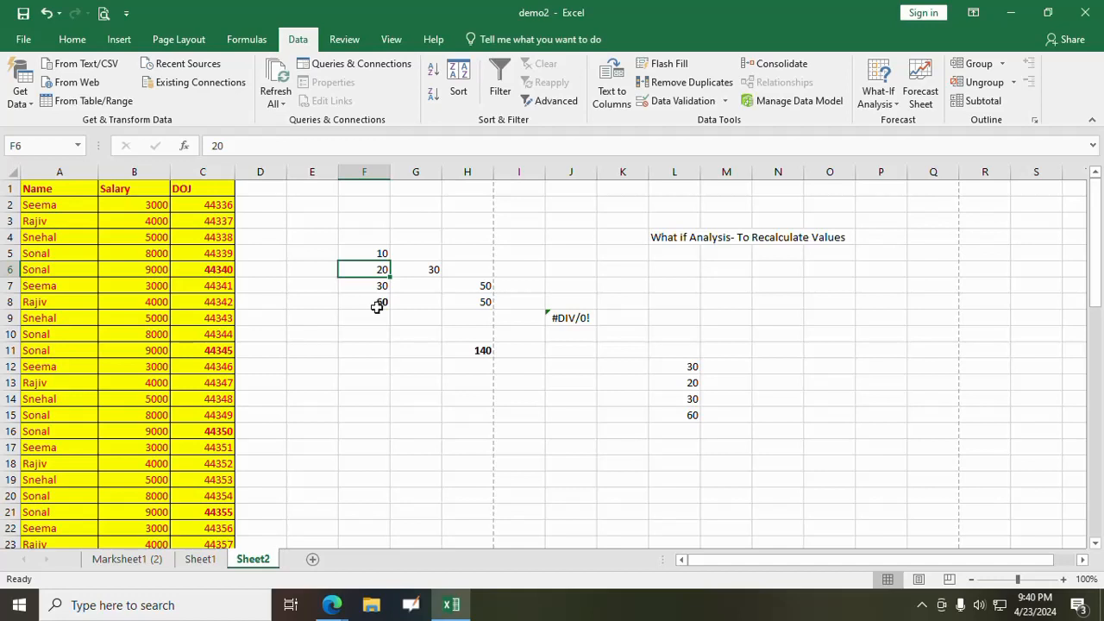
- Check the SUM formula in H11 against the plain values, and clear the sample numbers in L12:L15
{"action": "left_click", "coordinate": [690, 366]}
{"action": "left_click", "coordinate": [480, 348]}
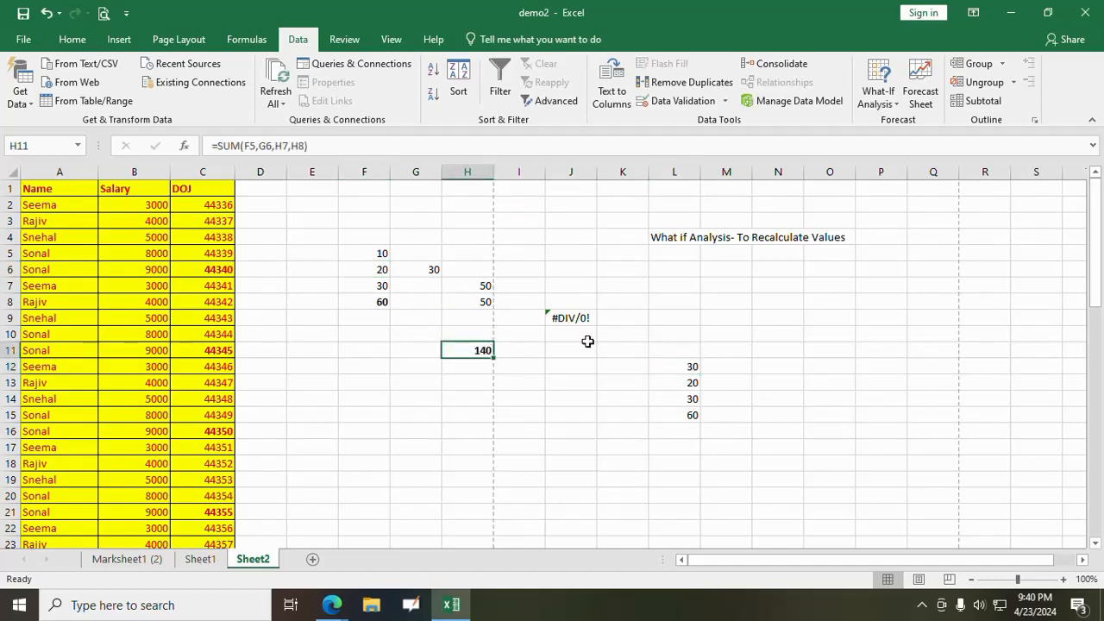
{"action": "left_click_drag", "start_coordinate": [691, 364], "coordinate": [691, 405]}
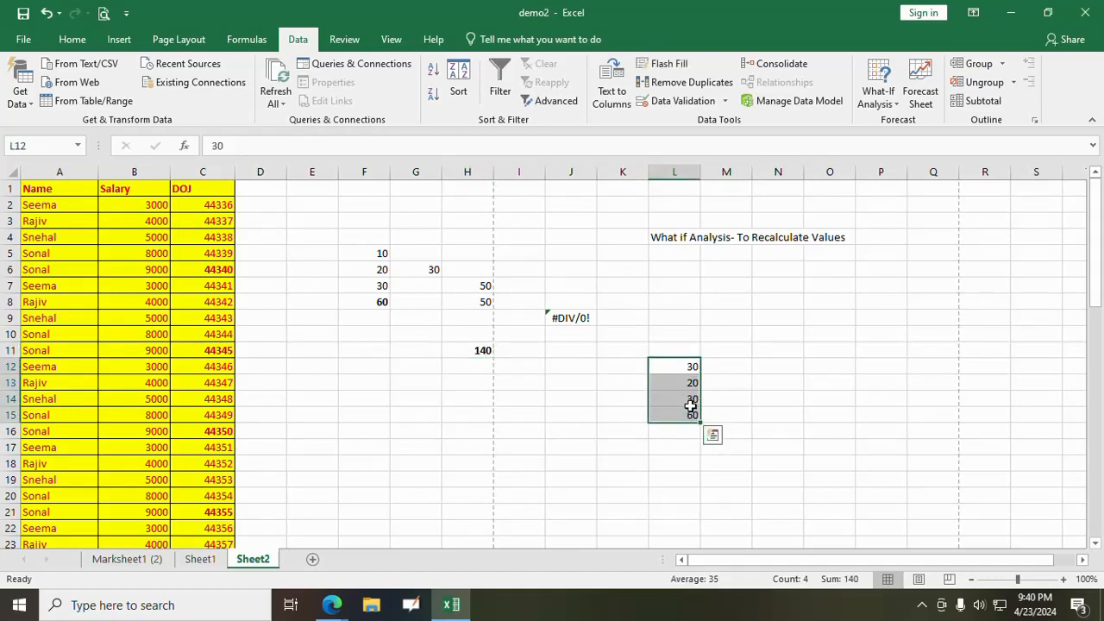
{"action": "key", "text": "Delete"}
{"action": "left_click", "coordinate": [590, 395]}
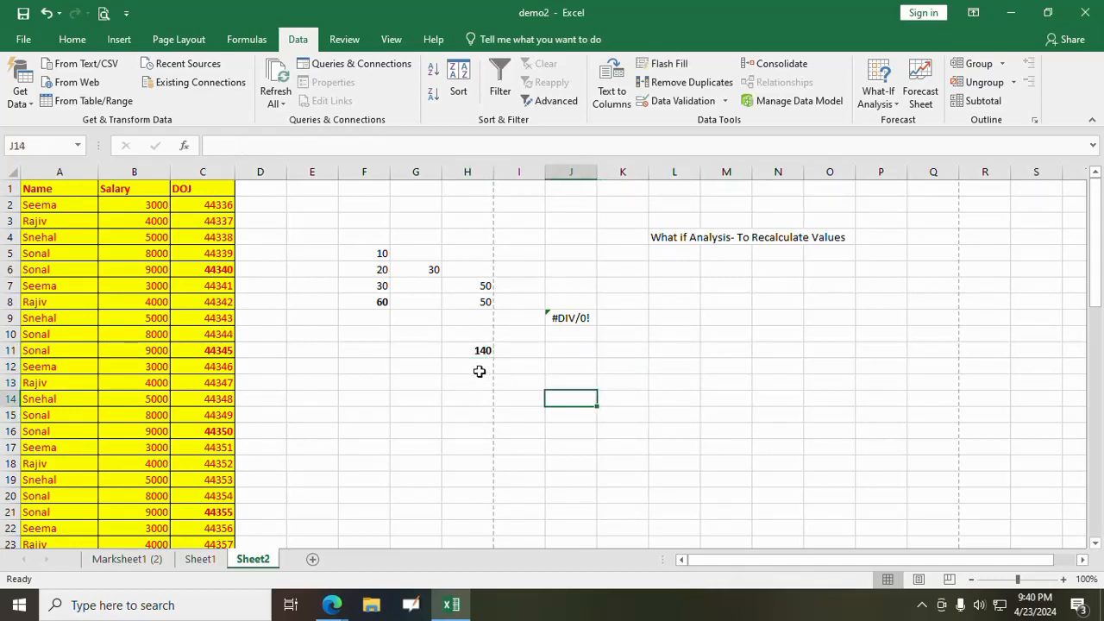
- Add a scenario named Scenario1 in the Scenario Manager with cells F5:F7 as its changing cells
{"action": "left_click_drag", "start_coordinate": [364, 253], "coordinate": [371, 285]}
{"action": "left_click", "coordinate": [377, 301]}
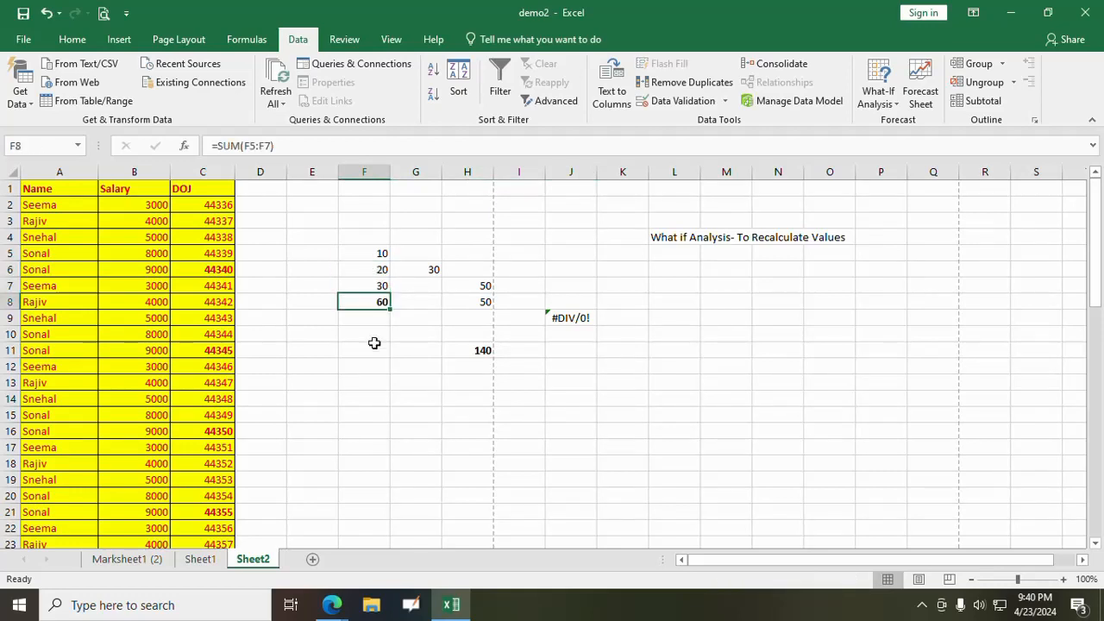
{"action": "left_click", "coordinate": [876, 97]}
{"action": "left_click", "coordinate": [899, 127]}
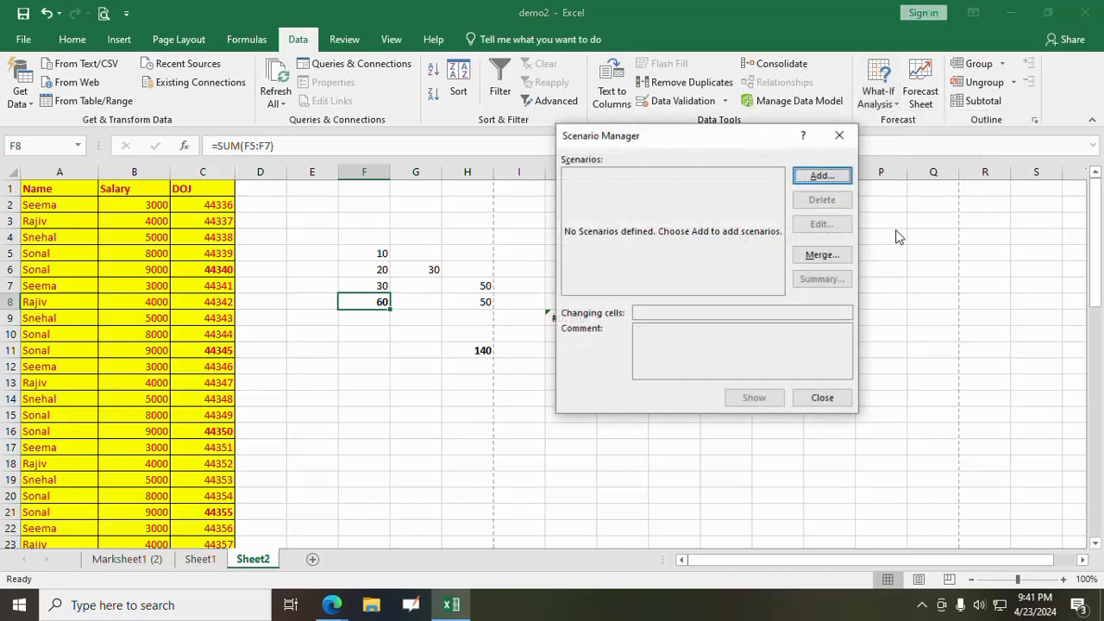
{"action": "left_click", "coordinate": [822, 177]}
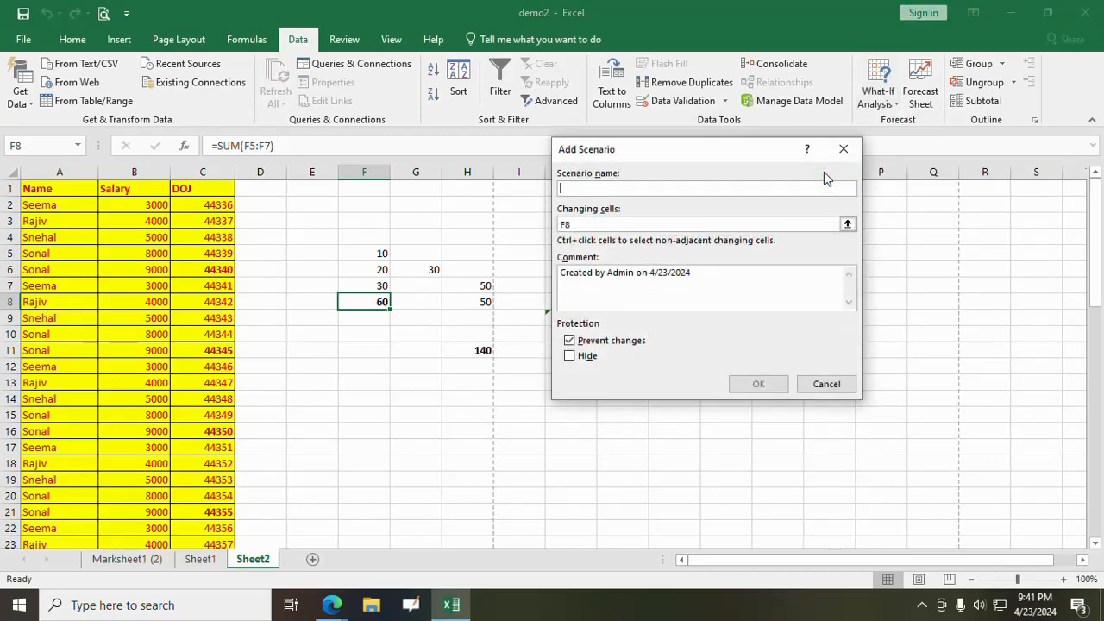
{"action": "type", "text": "Sc"}
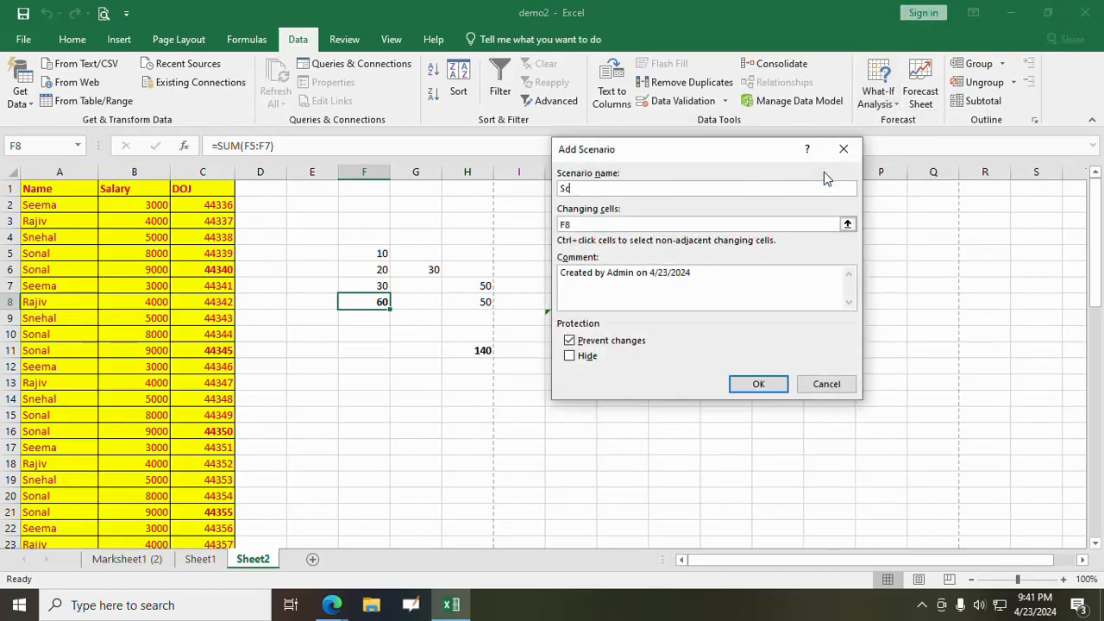
{"action": "type", "text": "enario1"}
{"action": "left_click", "coordinate": [614, 223]}
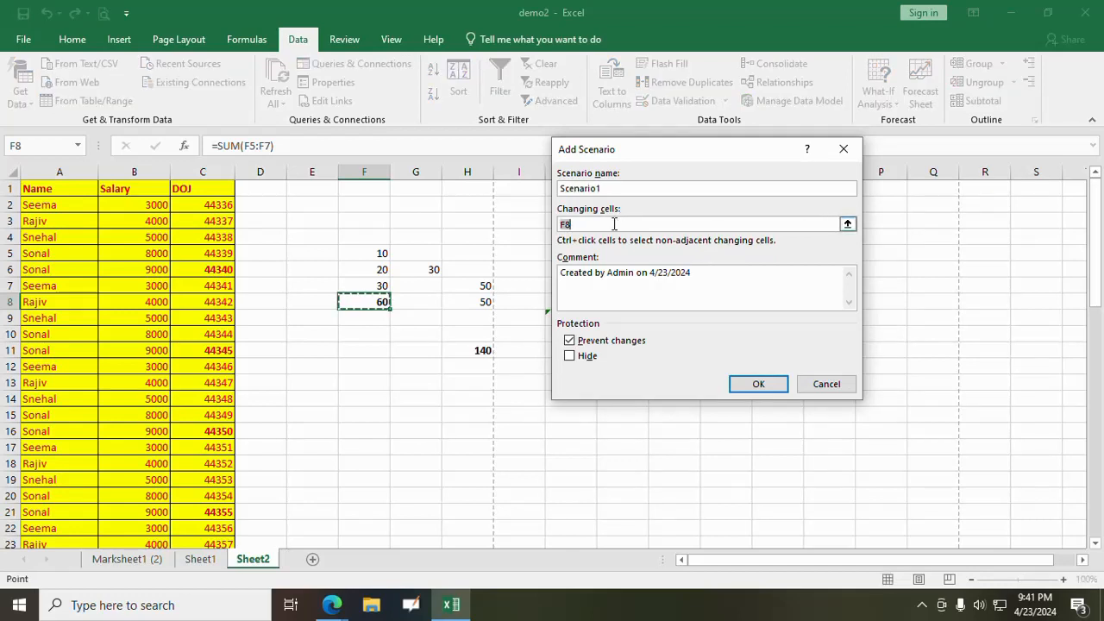
{"action": "key", "text": "BackSpace"}
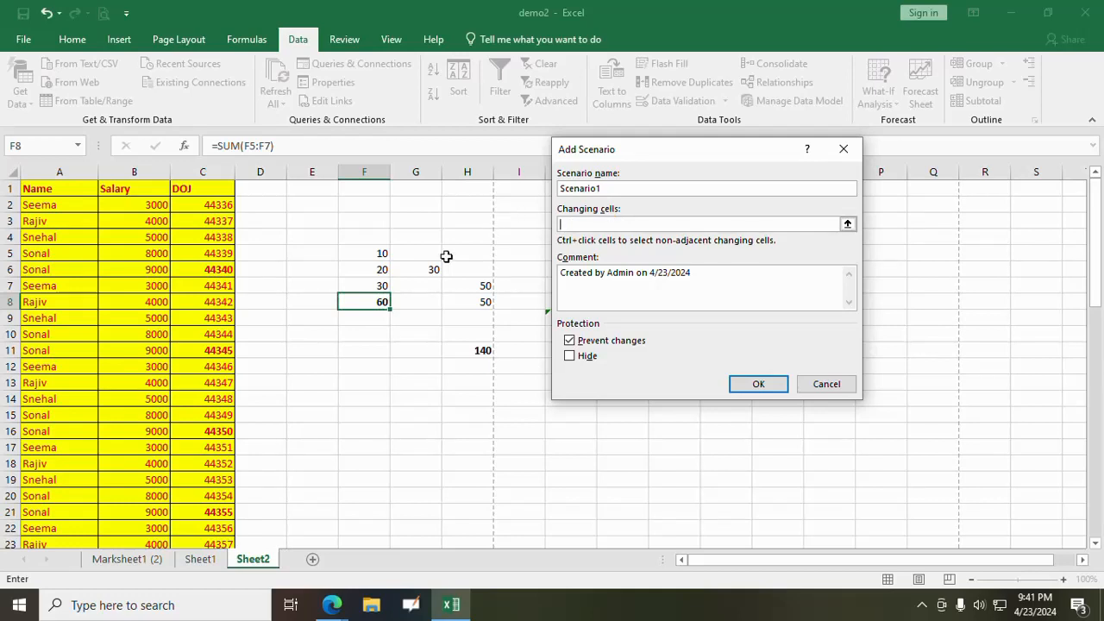
{"action": "left_click_drag", "start_coordinate": [353, 245], "coordinate": [365, 287]}
{"action": "left_click", "coordinate": [758, 385]}
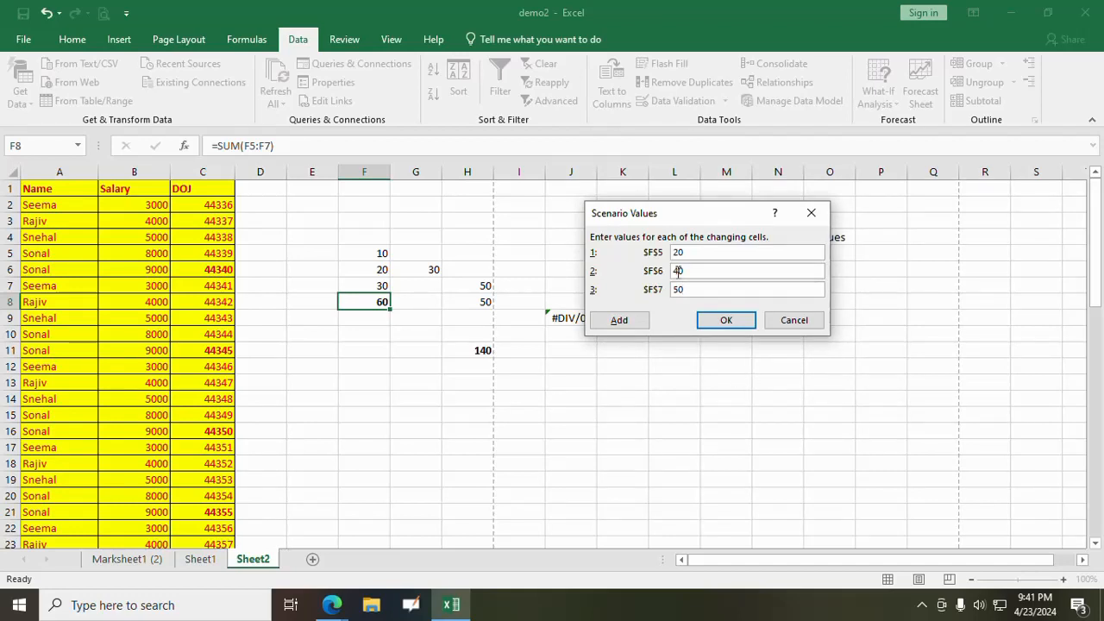
- Set the scenario values to 20 for F5, 40 for F6 and 50 for F7, and show Scenario1 on the sheet
{"action": "left_click", "coordinate": [746, 321]}
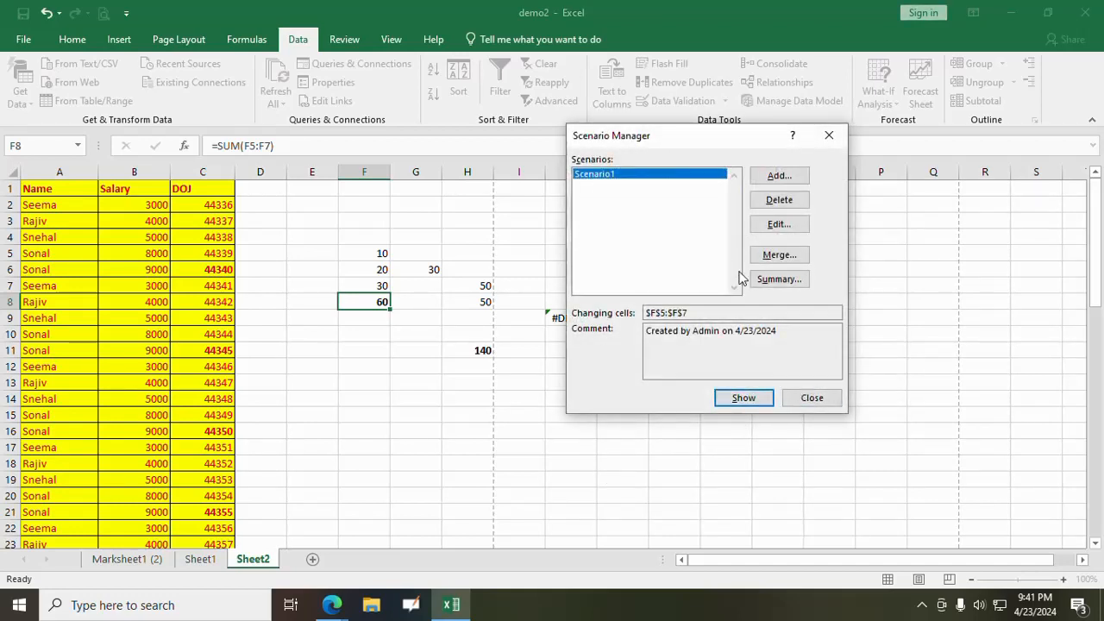
{"action": "left_click", "coordinate": [756, 401]}
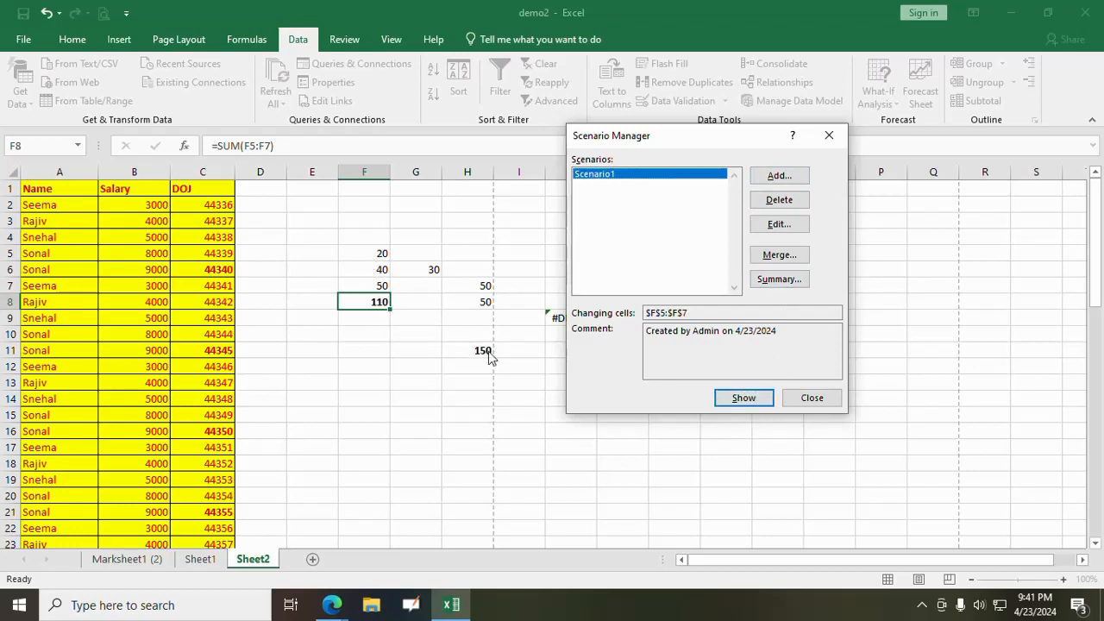
{"action": "left_click", "coordinate": [812, 397]}
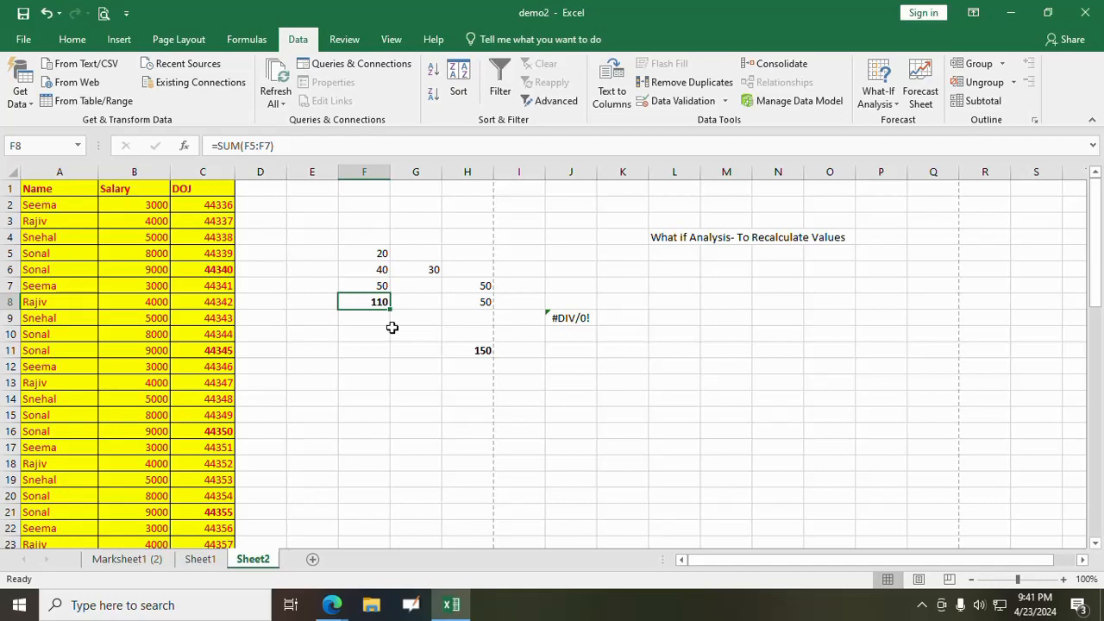
{"action": "left_click", "coordinate": [373, 251]}
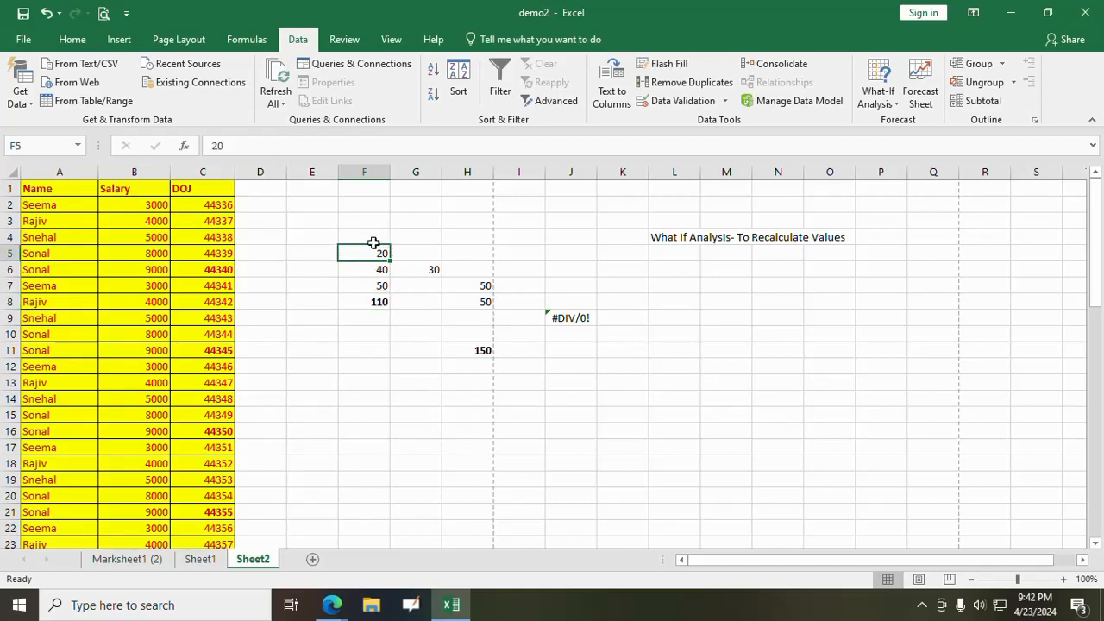
{"action": "left_click", "coordinate": [377, 301]}
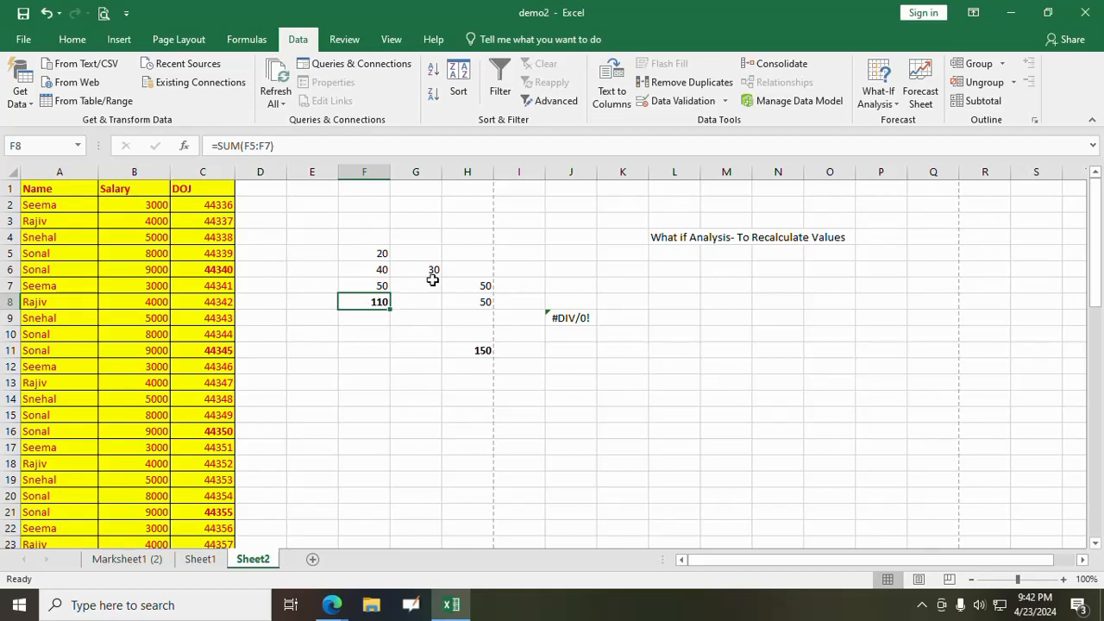
{"action": "left_click", "coordinate": [883, 101]}
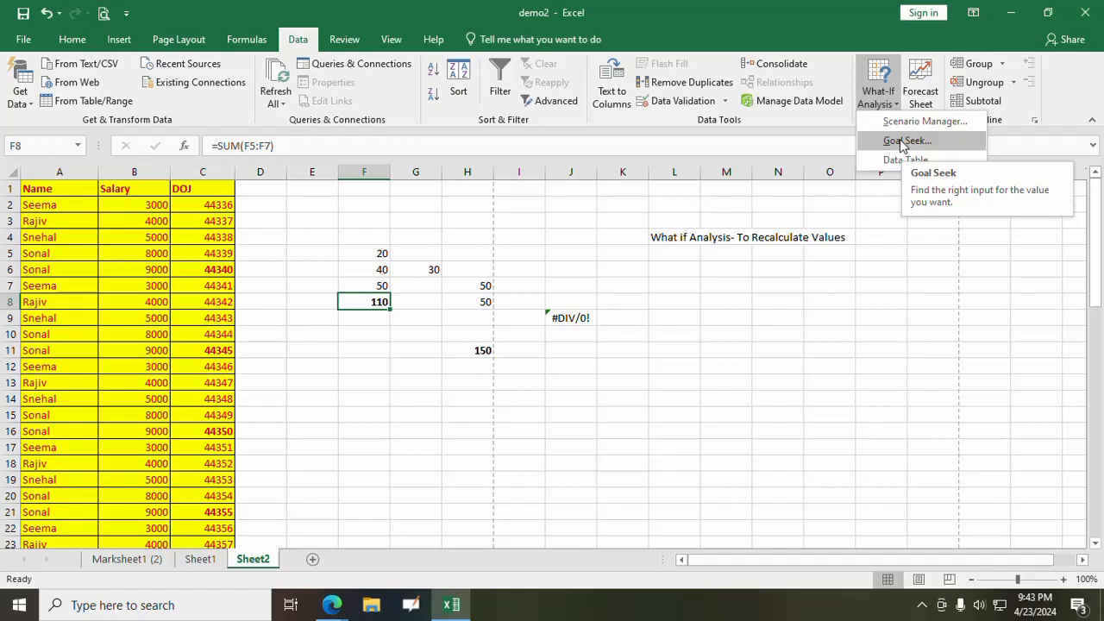
{"action": "left_click", "coordinate": [655, 421]}
{"action": "left_click", "coordinate": [635, 399]}
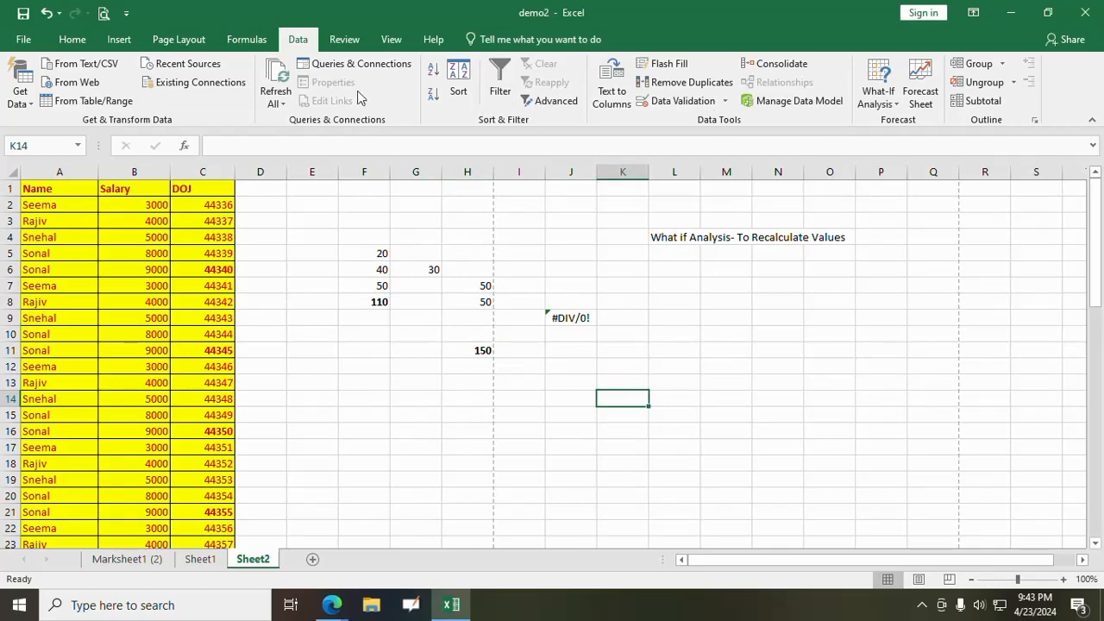
{"action": "left_click", "coordinate": [246, 40]}
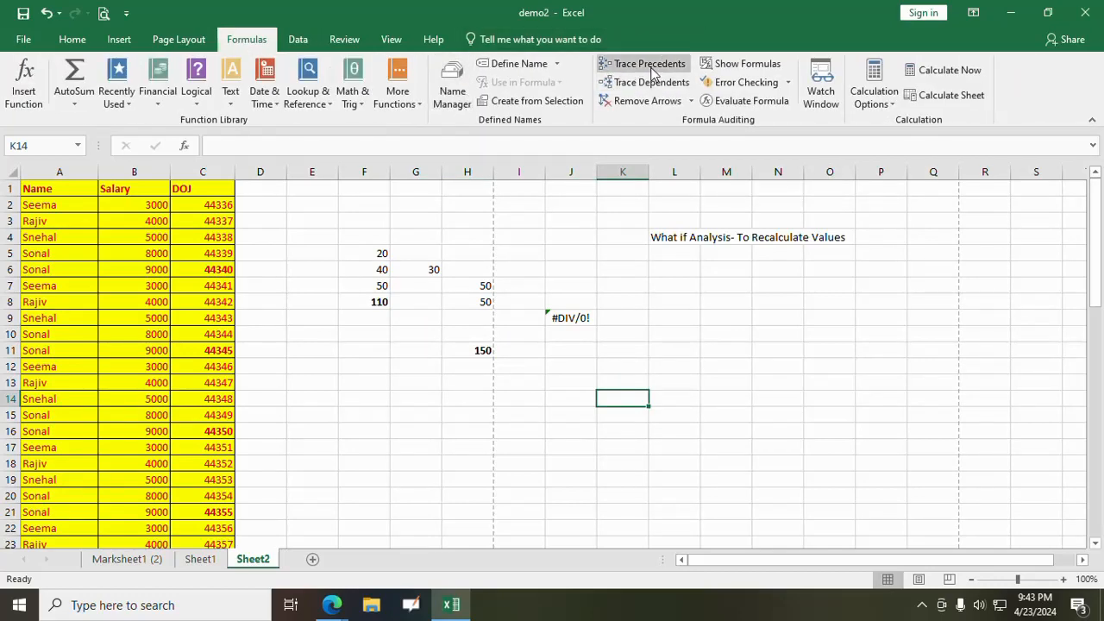
{"action": "left_click", "coordinate": [298, 39]}
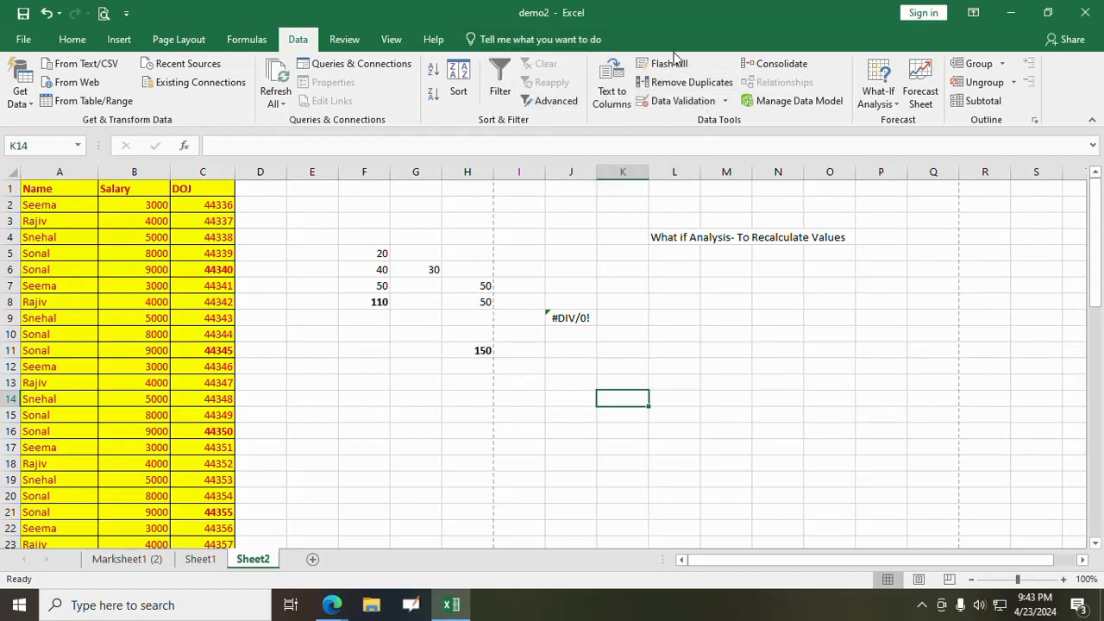
{"action": "left_click", "coordinate": [759, 384]}
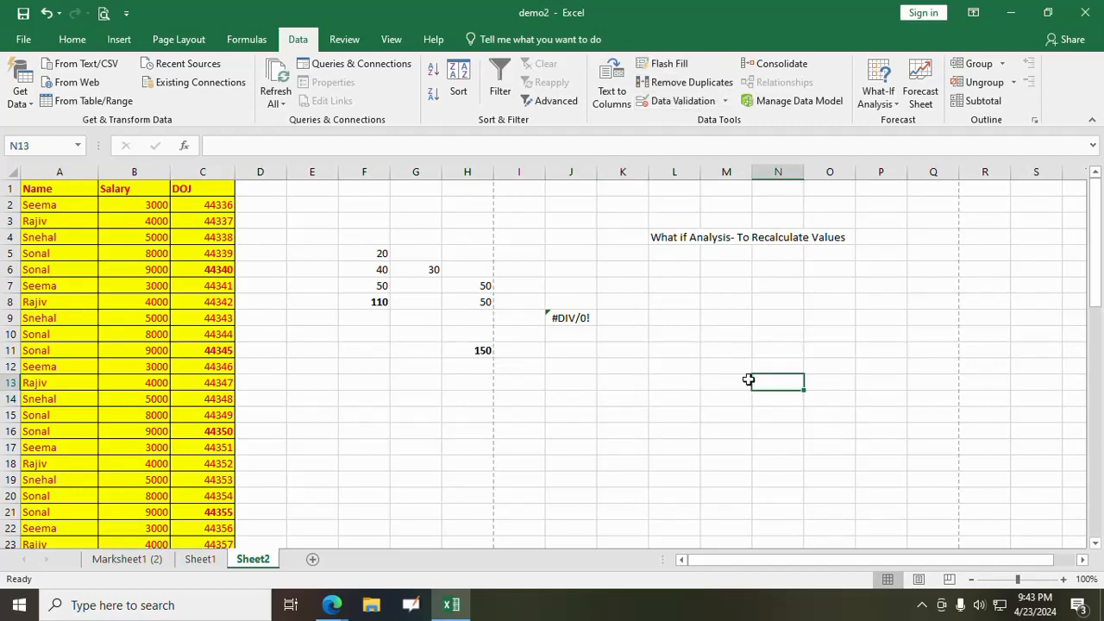
{"action": "left_click", "coordinate": [878, 100]}
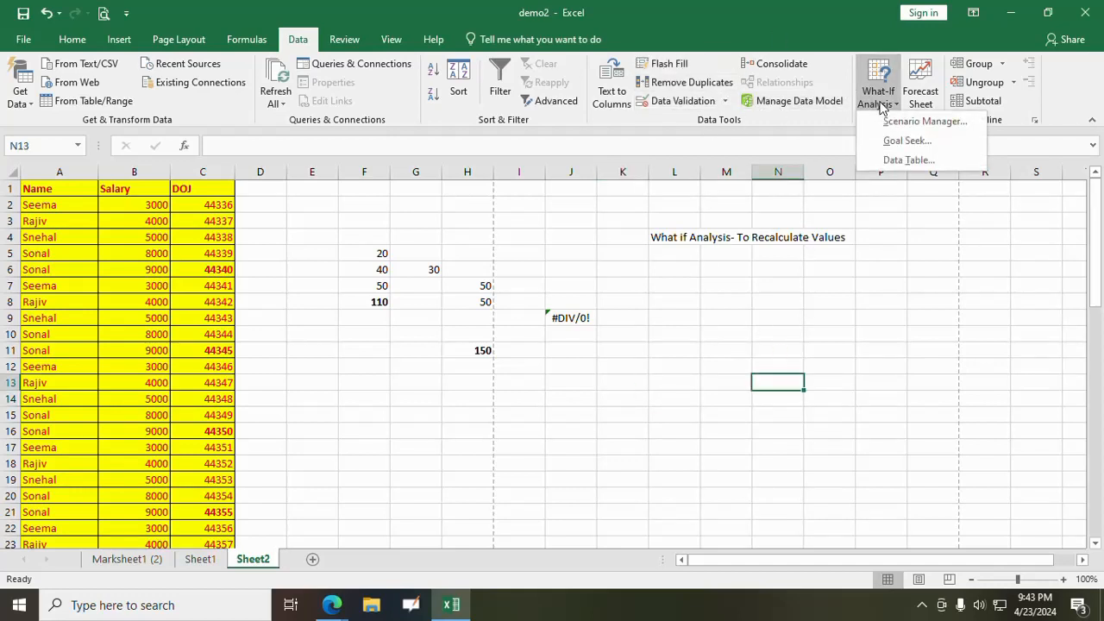
{"action": "left_click", "coordinate": [829, 303]}
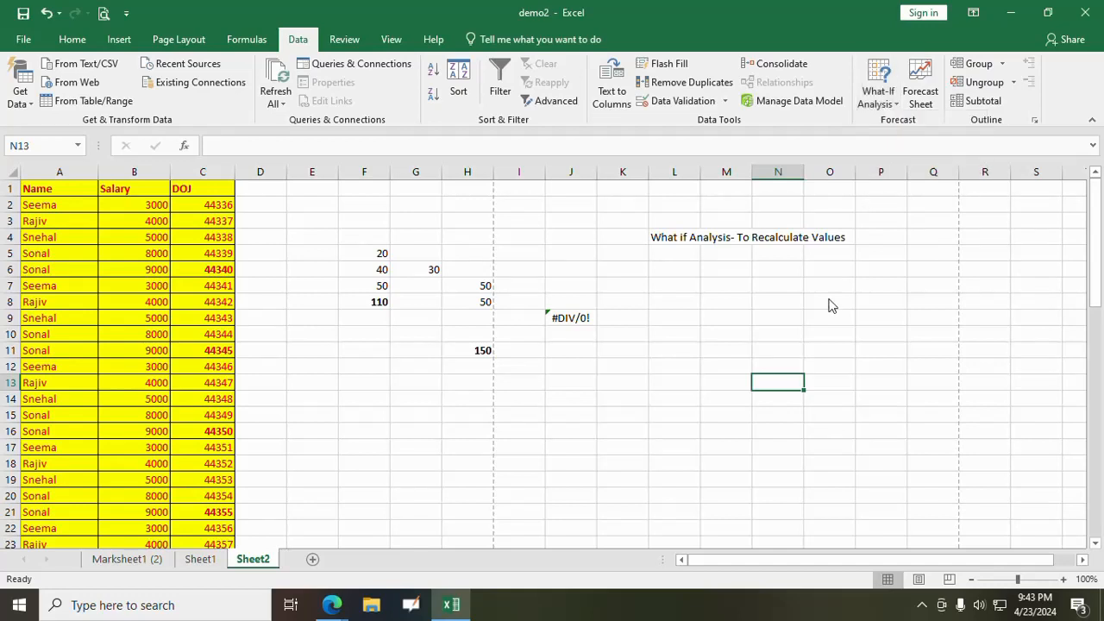
- Run a spelling check on the sheet, ignore the flagged name once, and close the check
{"action": "left_click", "coordinate": [345, 40]}
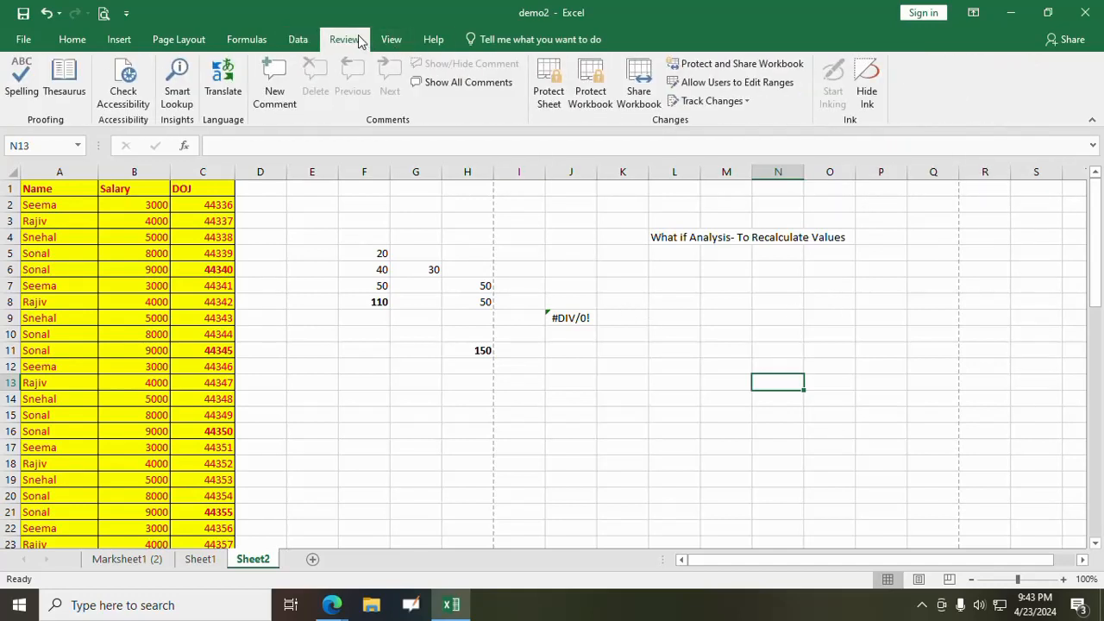
{"action": "left_click", "coordinate": [22, 84]}
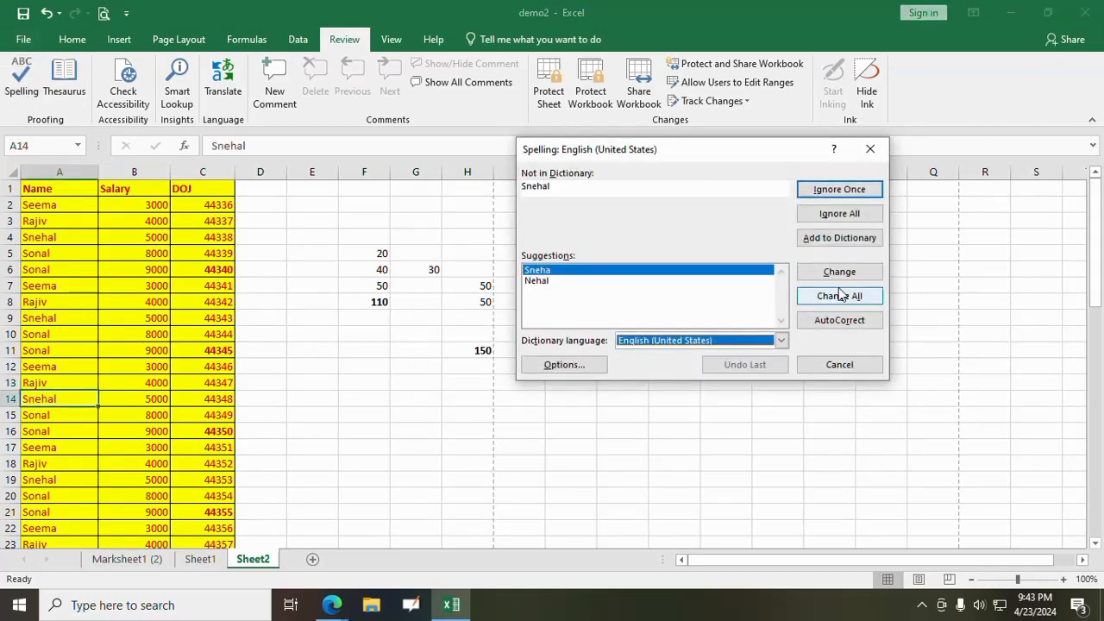
{"action": "left_click", "coordinate": [837, 194]}
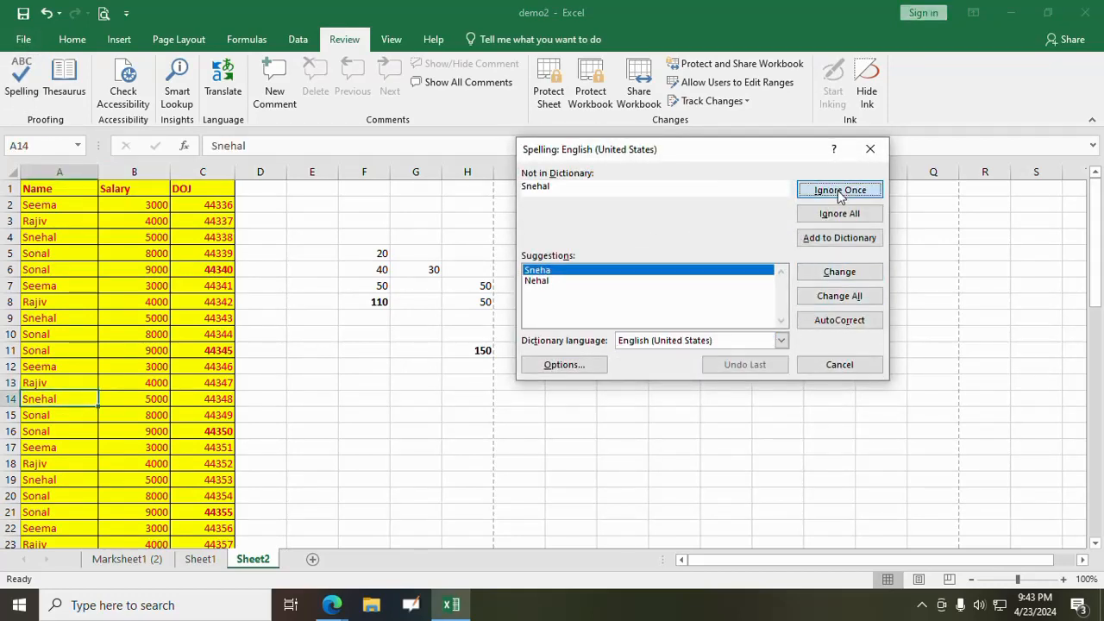
{"action": "left_click", "coordinate": [839, 364]}
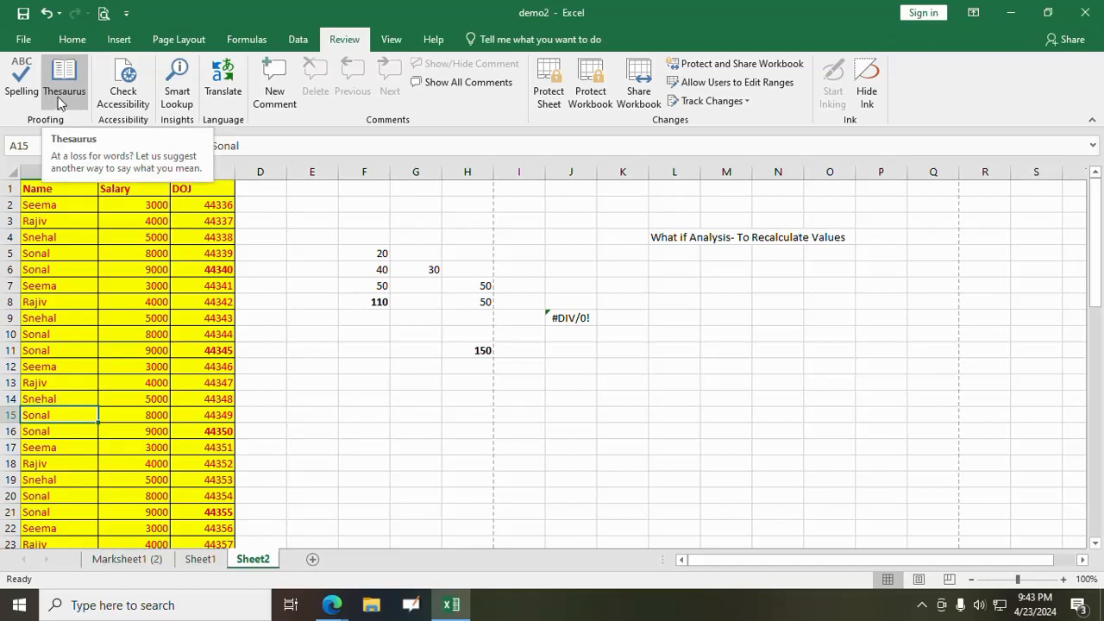
- Replace the heading Salary in cell B1 with the thesaurus synonym Pay and close the thesaurus
{"action": "left_click", "coordinate": [276, 269]}
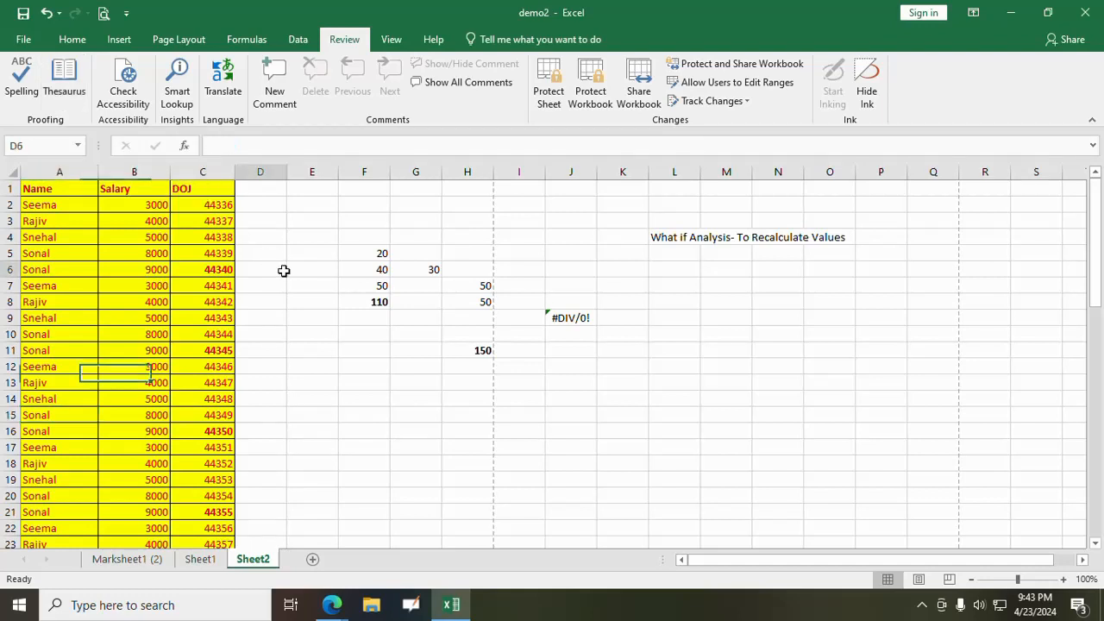
{"action": "left_click", "coordinate": [138, 190]}
{"action": "left_click", "coordinate": [65, 80]}
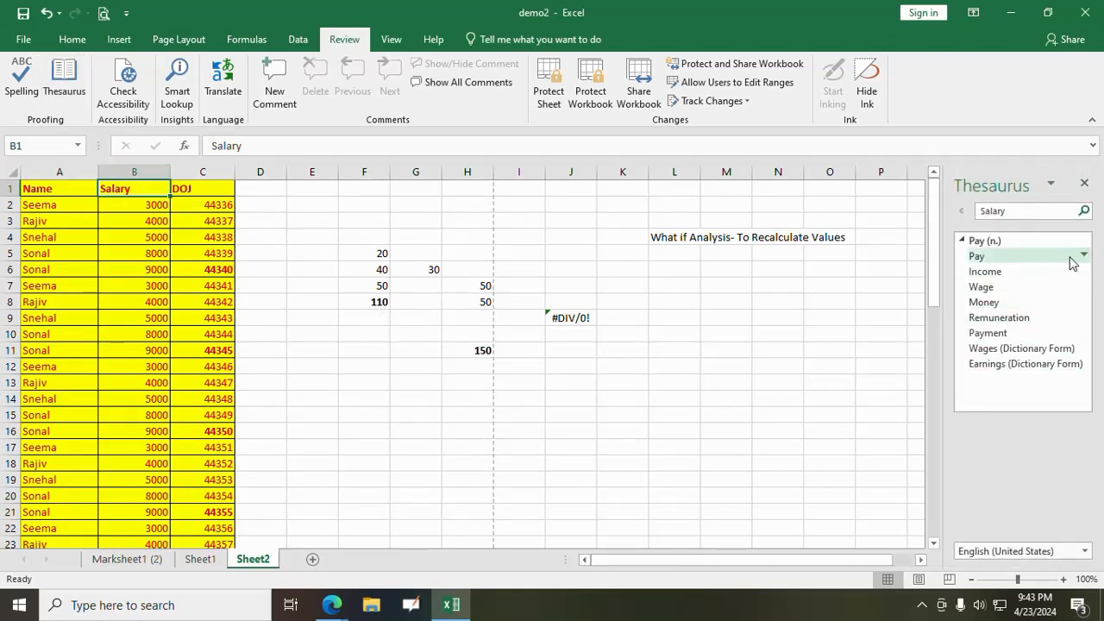
{"action": "left_click", "coordinate": [1084, 256]}
{"action": "left_click", "coordinate": [1052, 273]}
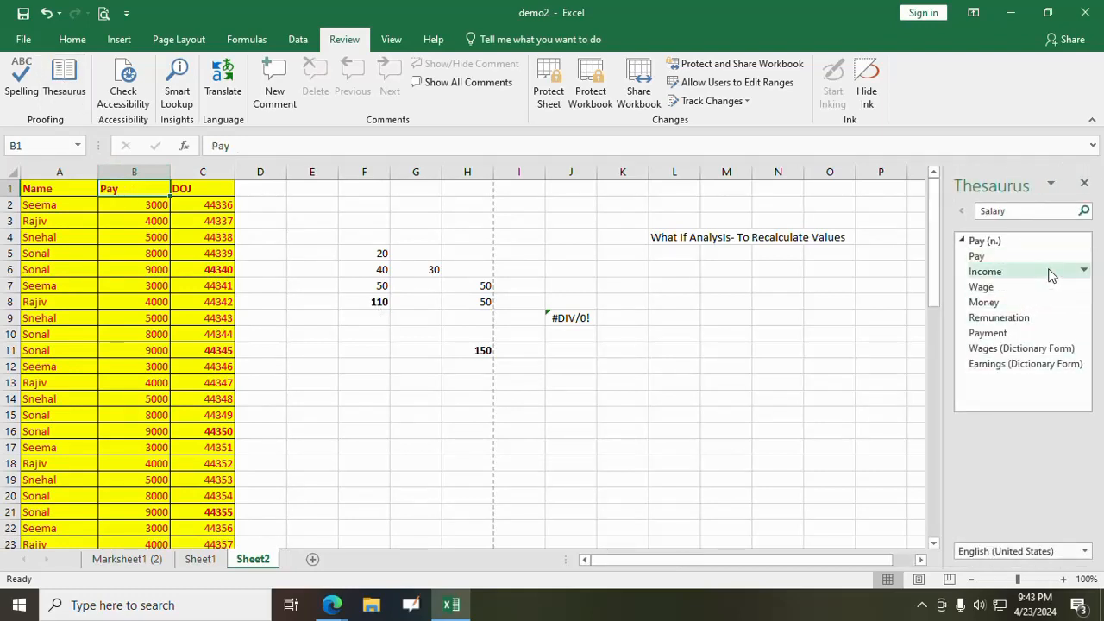
{"action": "left_click", "coordinate": [1084, 185]}
- Insert a comment without any added text on the empty cell F13
{"action": "left_click", "coordinate": [372, 383]}
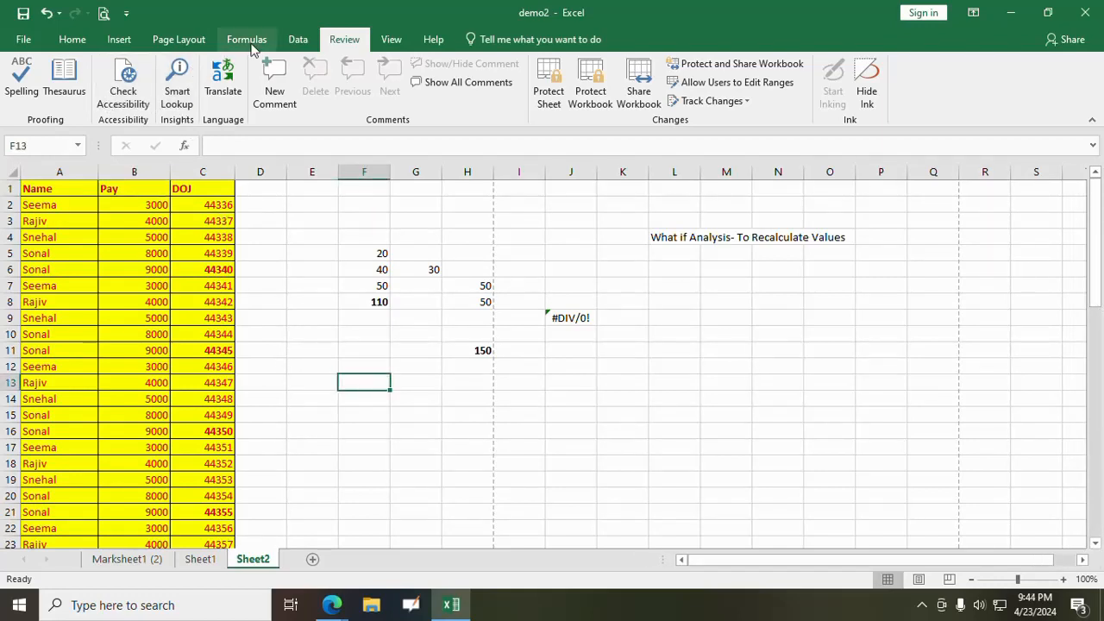
{"action": "left_click", "coordinate": [270, 106]}
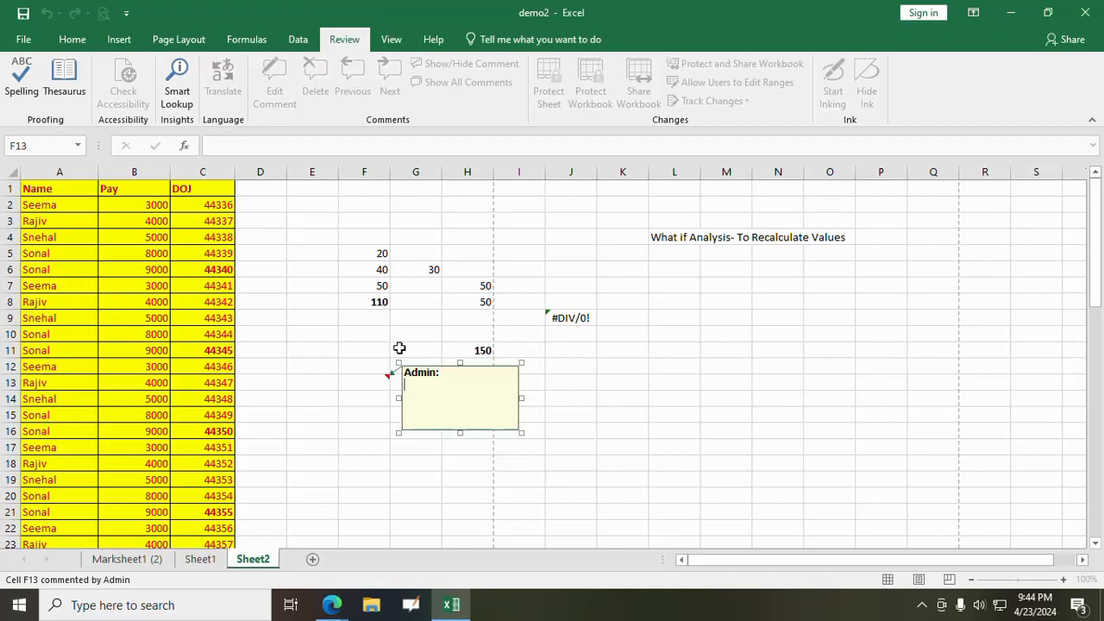
{"action": "left_click", "coordinate": [474, 463]}
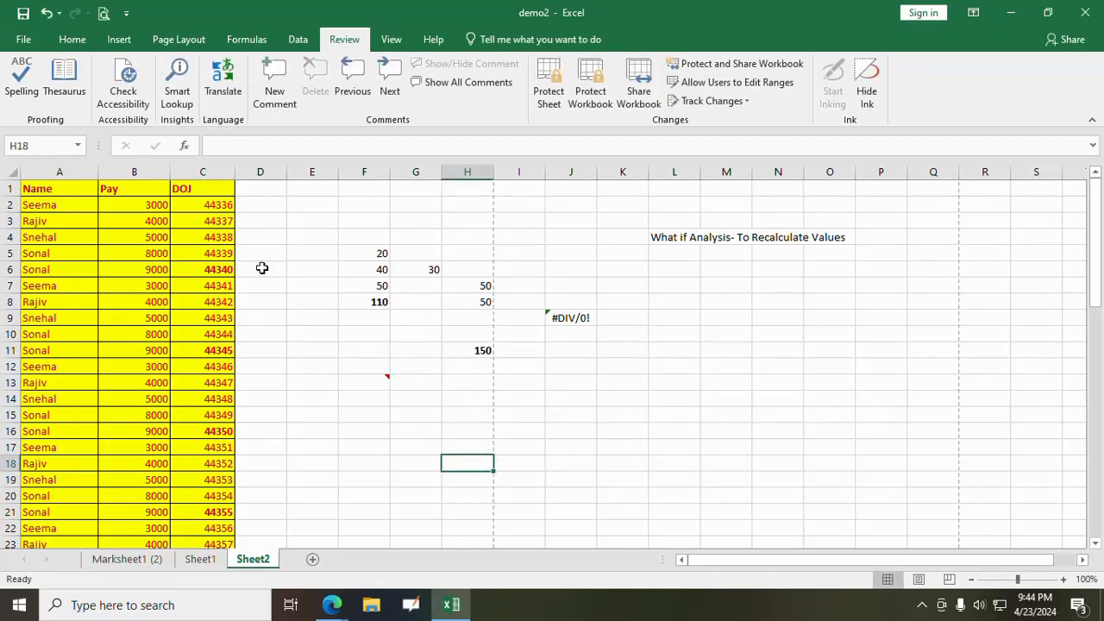
- Add a comment reading Salary to the Pay heading in cell B1
{"action": "left_click", "coordinate": [130, 190]}
{"action": "left_click", "coordinate": [275, 107]}
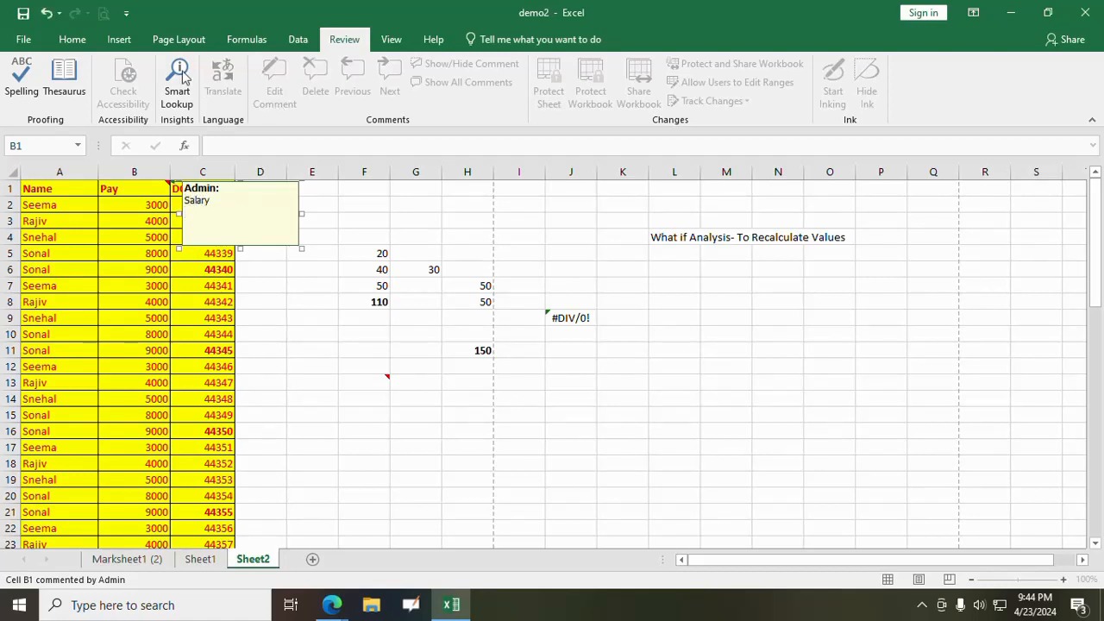
{"action": "left_click", "coordinate": [293, 414]}
- View the comment on the Pay heading in cell B1 and delete it
{"action": "mouse_move", "coordinate": [167, 188]}
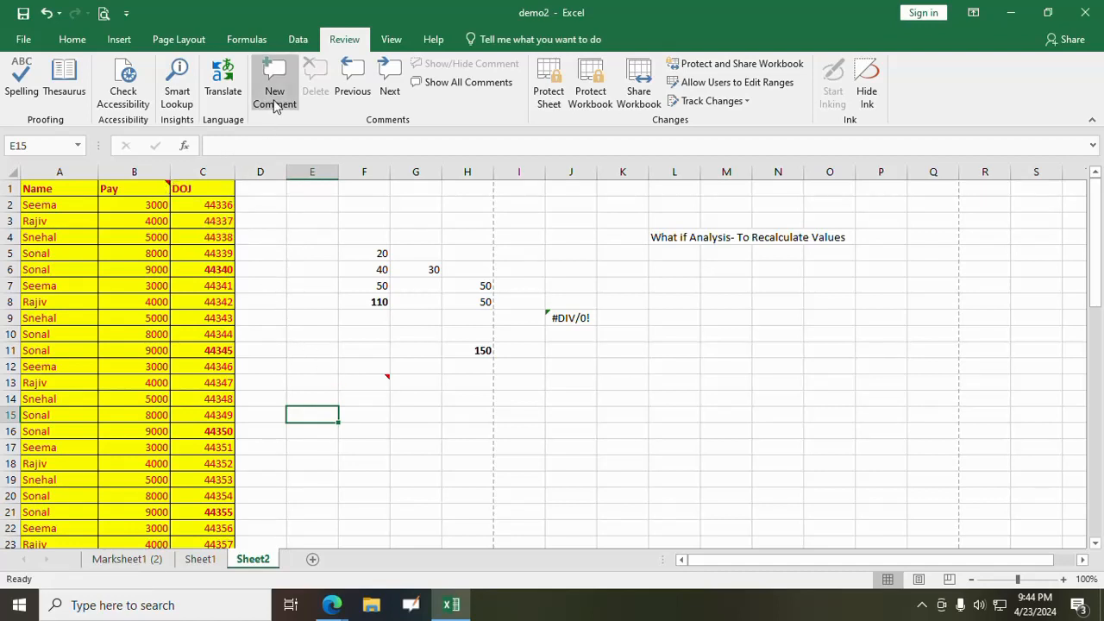
{"action": "left_click", "coordinate": [121, 187]}
{"action": "right_click", "coordinate": [121, 187]}
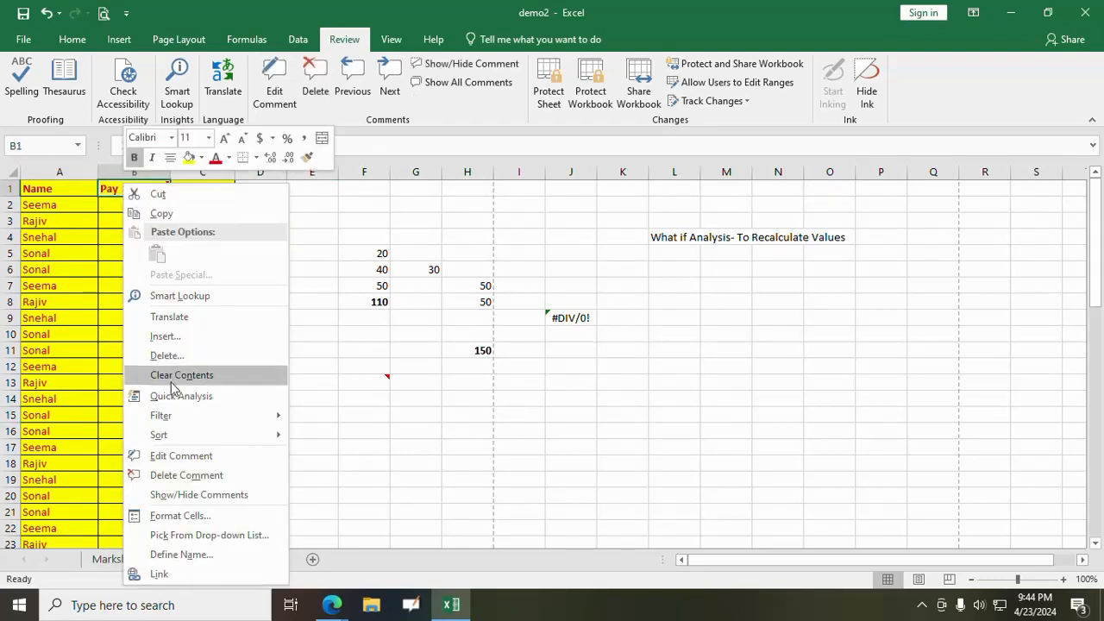
{"action": "left_click", "coordinate": [172, 475]}
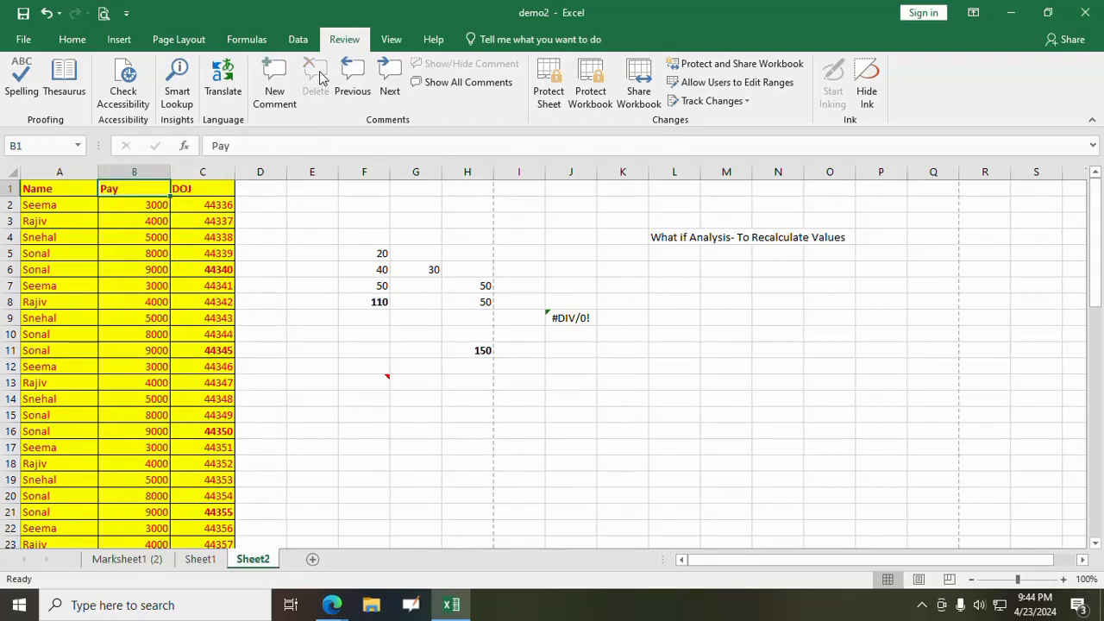
- Protect Sheet2 with a password, keeping the default permissions, and confirm the password
{"action": "left_click", "coordinate": [556, 91]}
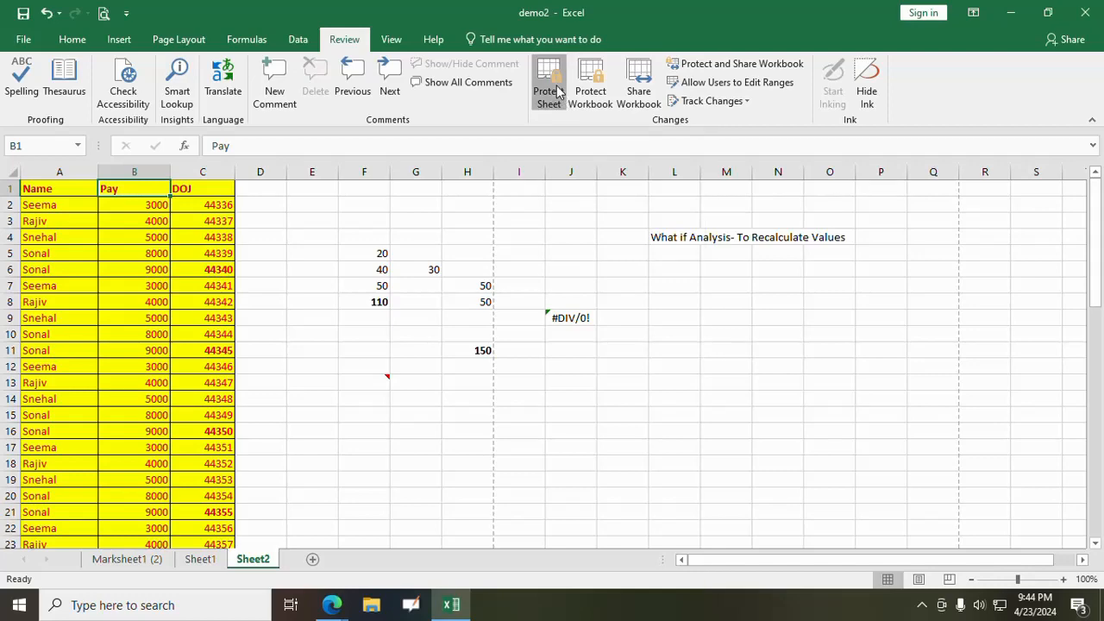
{"action": "type", "text": "•••"}
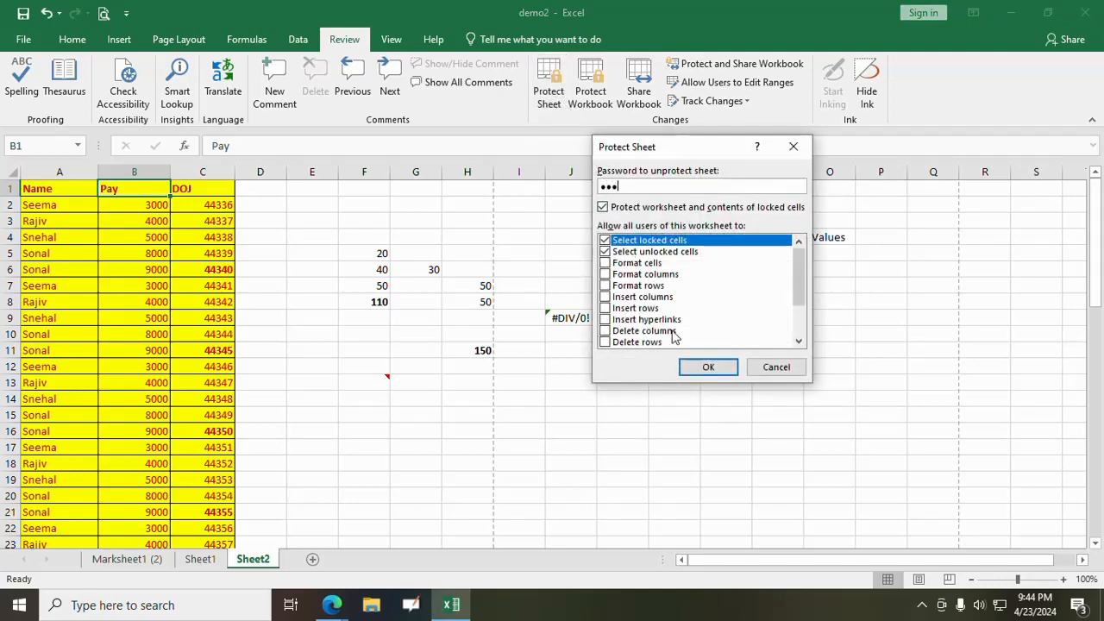
{"action": "left_click", "coordinate": [695, 364]}
{"action": "type", "text": "•••"}
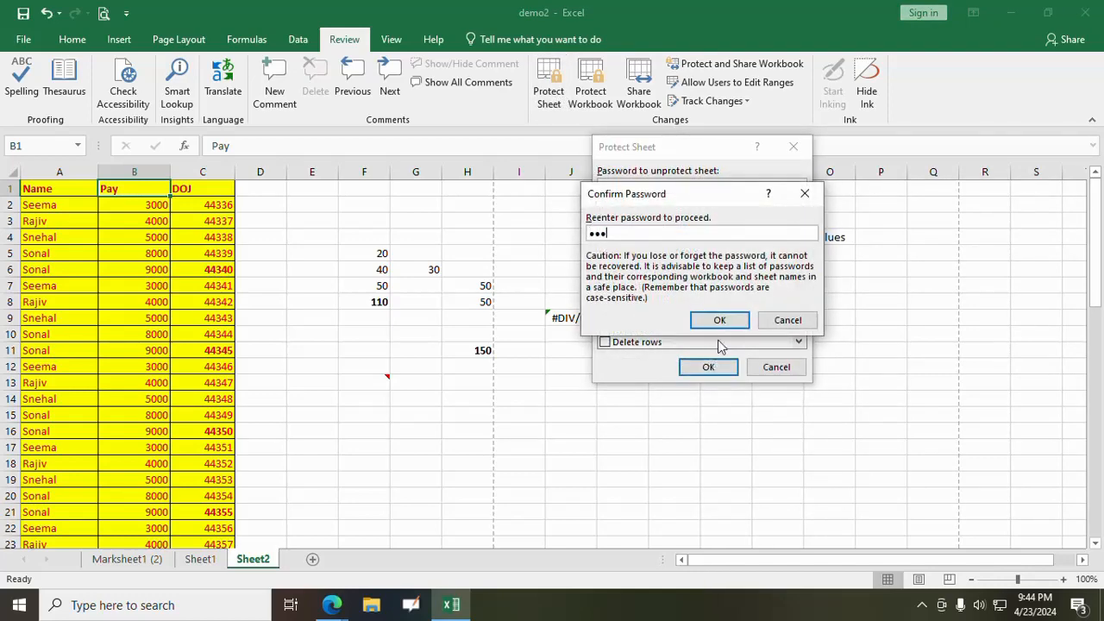
{"action": "left_click", "coordinate": [719, 320]}
- Try to edit the empty cells L12 and L9 on the protected sheet
{"action": "double_click", "coordinate": [678, 363]}
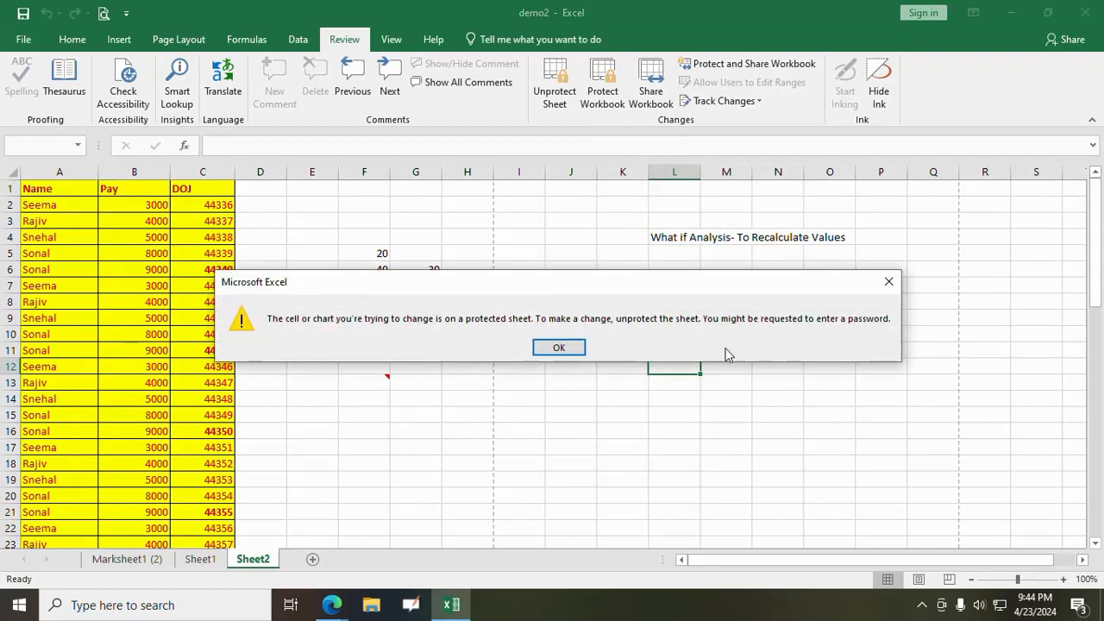
{"action": "left_click", "coordinate": [569, 348]}
{"action": "left_click", "coordinate": [695, 319]}
{"action": "double_click", "coordinate": [694, 319]}
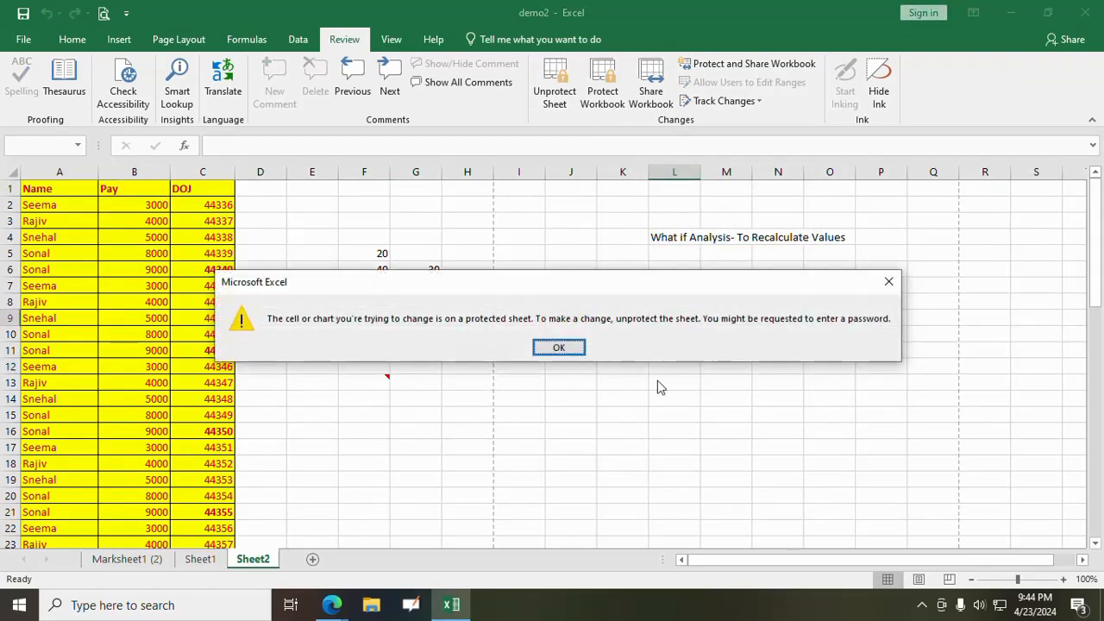
{"action": "left_click", "coordinate": [563, 357]}
- Unprotect Sheet2 by entering the sheet password
{"action": "left_click", "coordinate": [554, 96]}
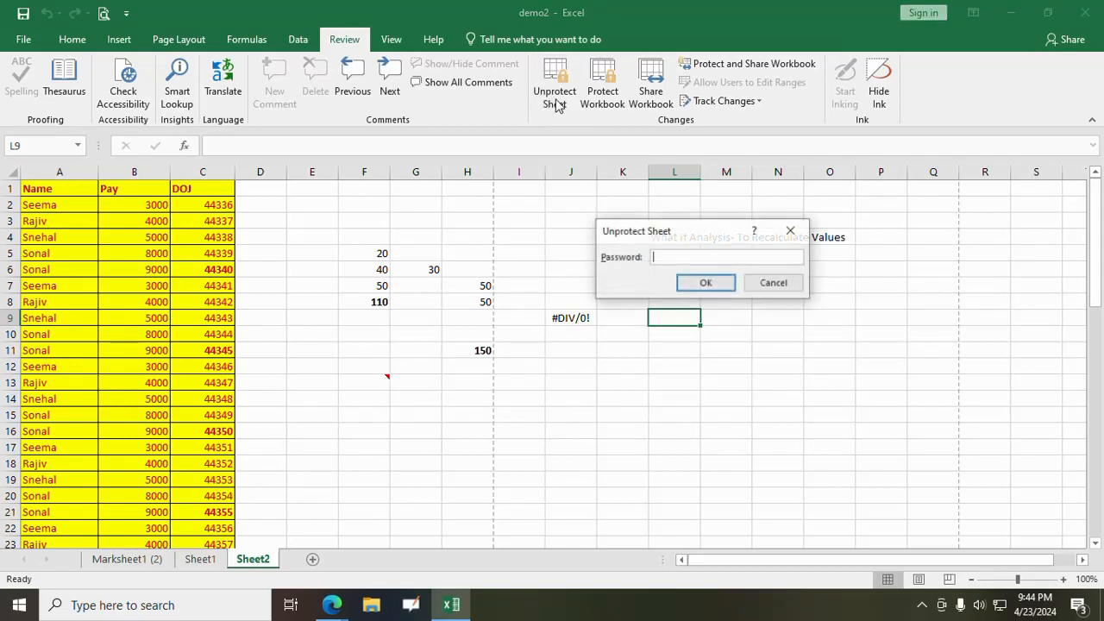
{"action": "type", "text": "123"}
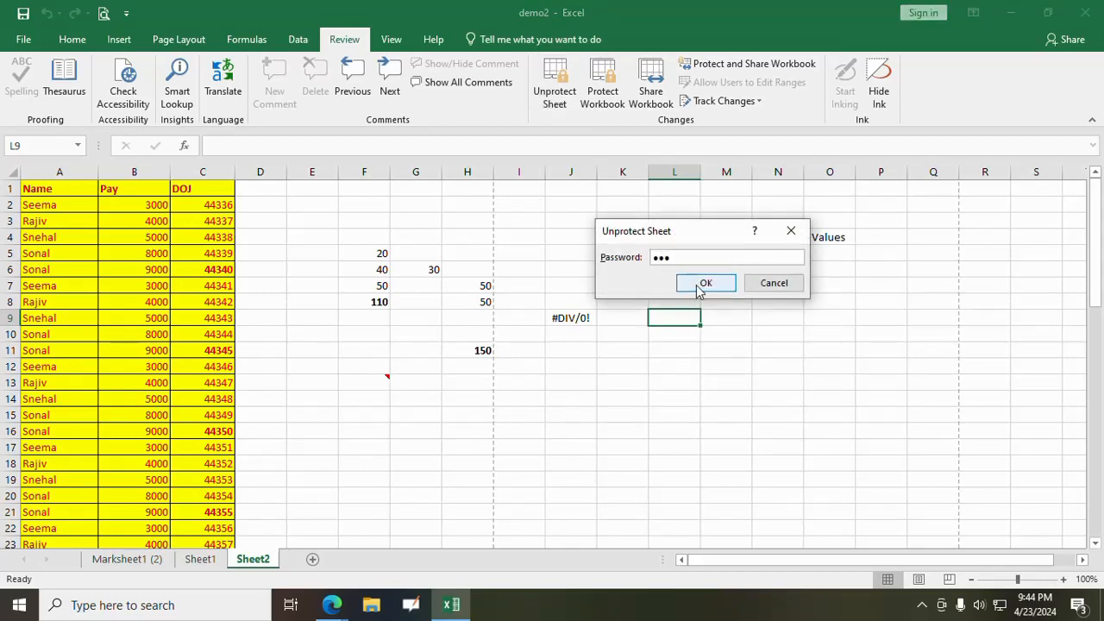
{"action": "left_click", "coordinate": [696, 288]}
- Enter er in cell L9 and ere in cells L12 and L11
{"action": "type", "text": "er"}
{"action": "left_click", "coordinate": [685, 365]}
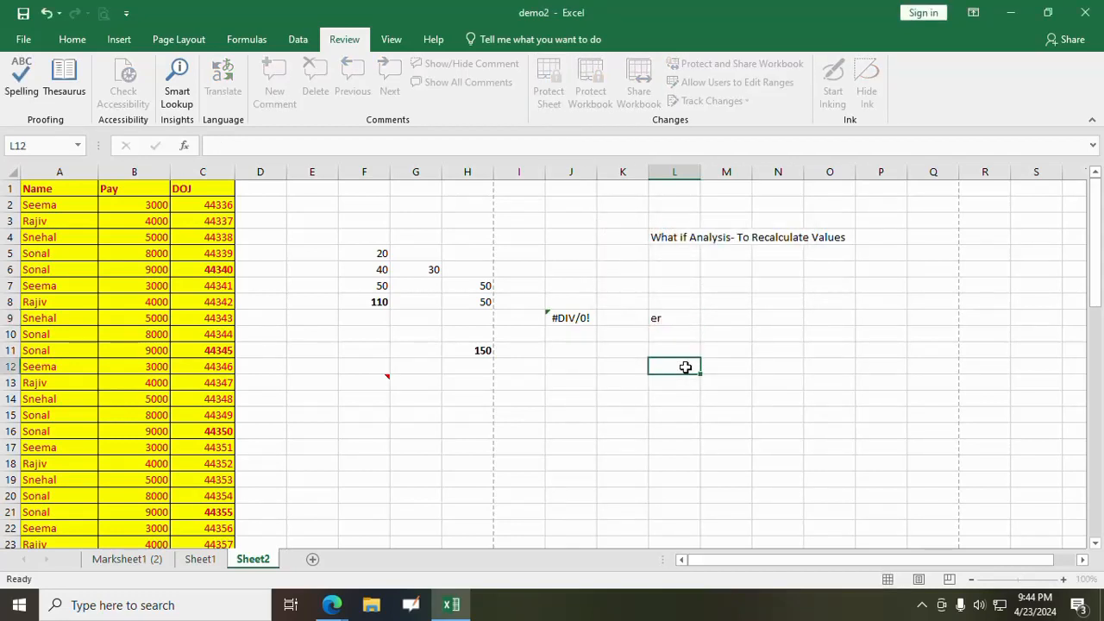
{"action": "type", "text": "ere"}
{"action": "left_click", "coordinate": [678, 347]}
{"action": "type", "text": "ere"}
{"action": "left_click", "coordinate": [685, 368]}
- Clear the contents of cells L8 to L13
{"action": "left_click_drag", "start_coordinate": [657, 302], "coordinate": [678, 388]}
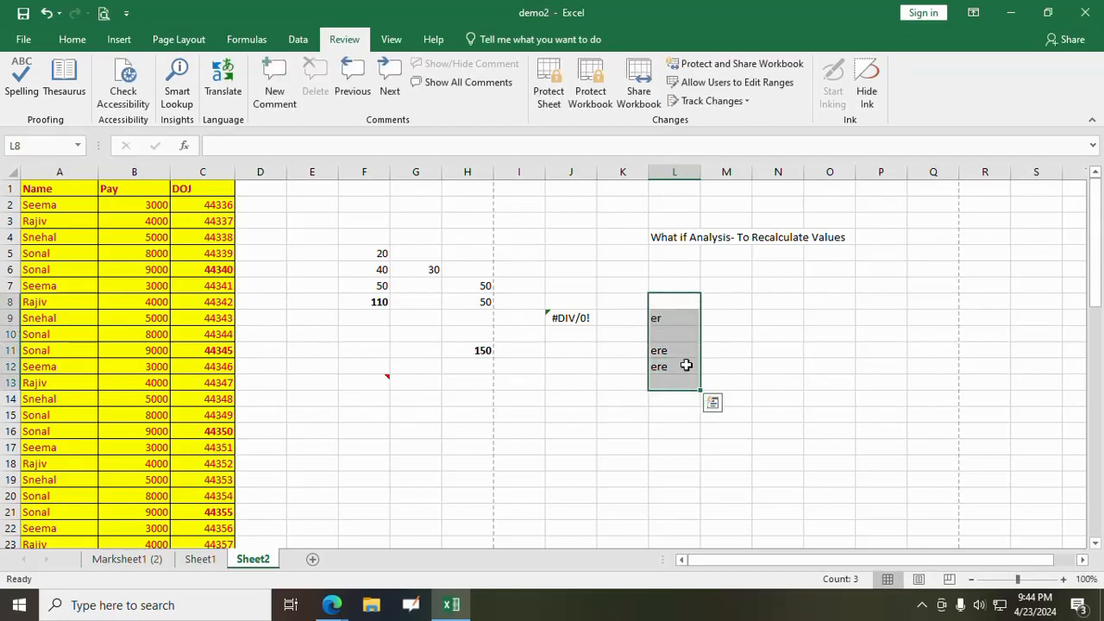
{"action": "key", "text": "Delete"}
{"action": "left_click", "coordinate": [632, 376]}
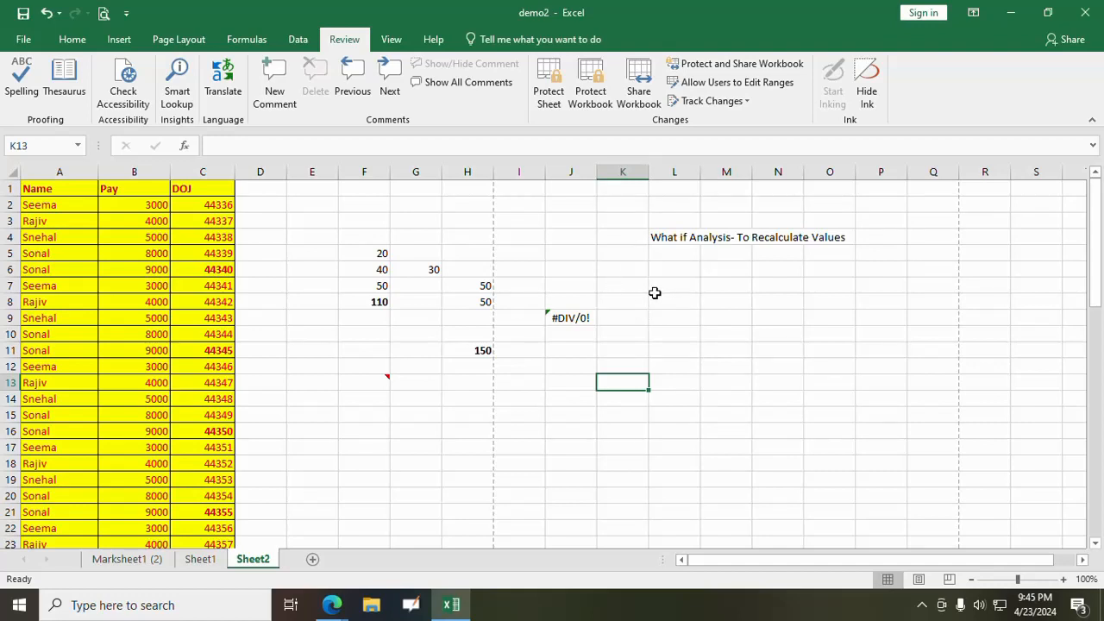
- Protect the workbook structure with a password and confirm the password
{"action": "left_click", "coordinate": [591, 91]}
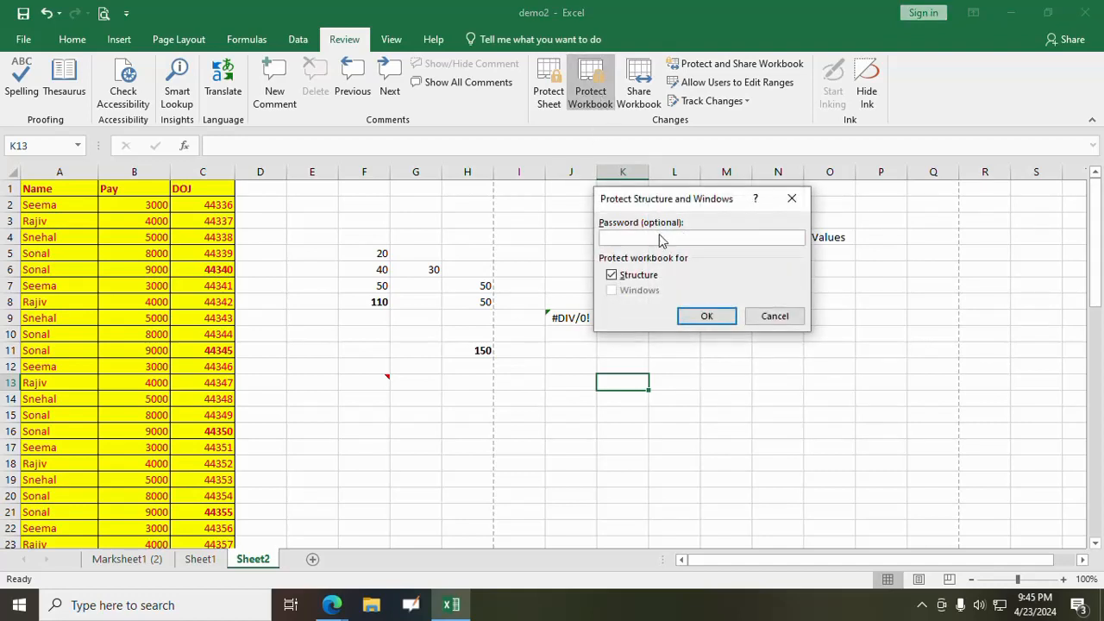
{"action": "type", "text": "123"}
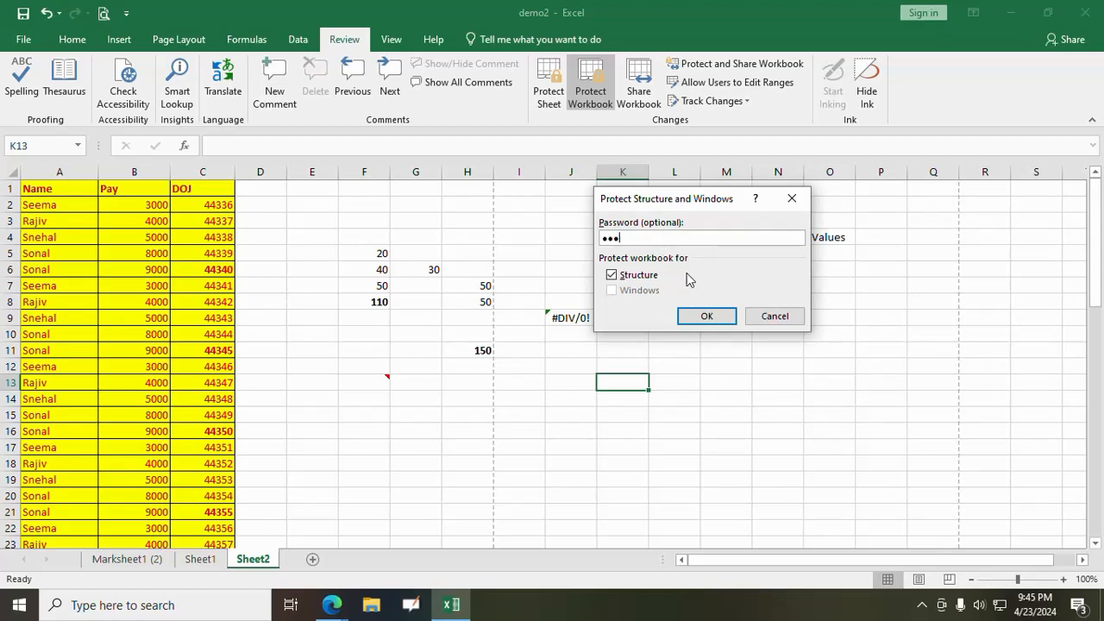
{"action": "left_click", "coordinate": [702, 317]}
{"action": "type", "text": "123"}
{"action": "left_click", "coordinate": [707, 321]}
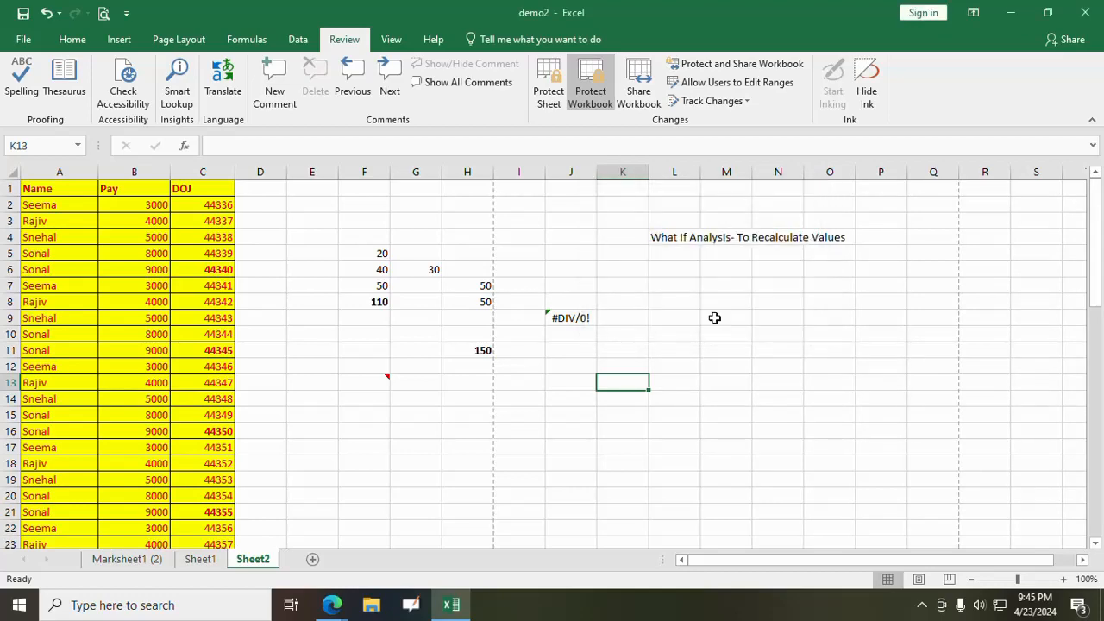
- Enter ee in cell M9 and ewe in cell M10
{"action": "left_click", "coordinate": [714, 317]}
{"action": "type", "text": "ee"}
{"action": "key", "text": "Return"}
{"action": "type", "text": "ewe"}
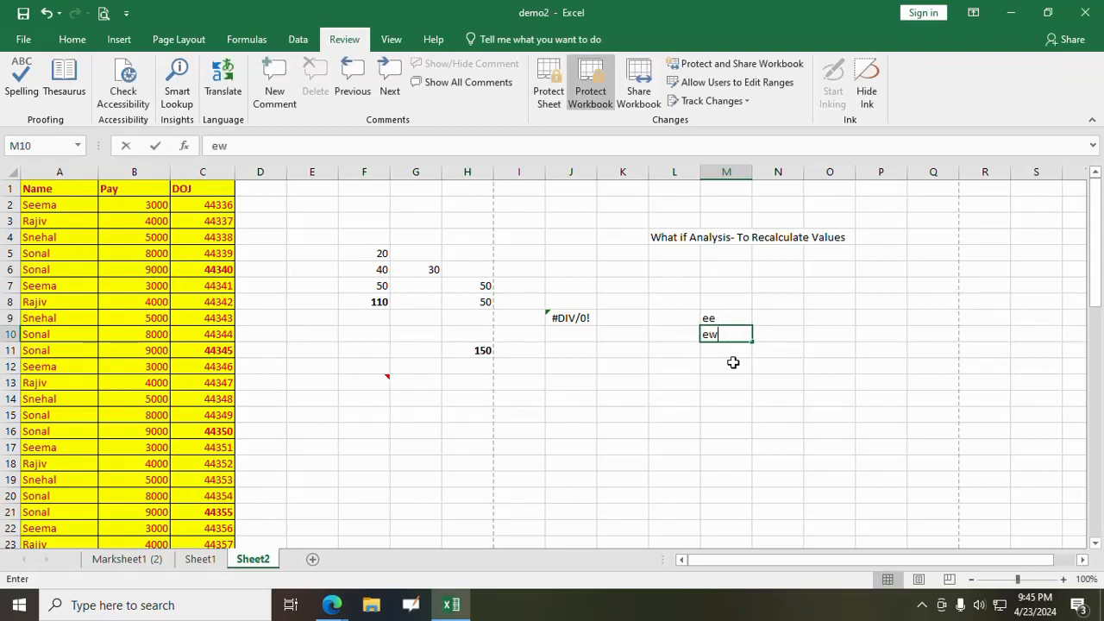
{"action": "left_click", "coordinate": [732, 366]}
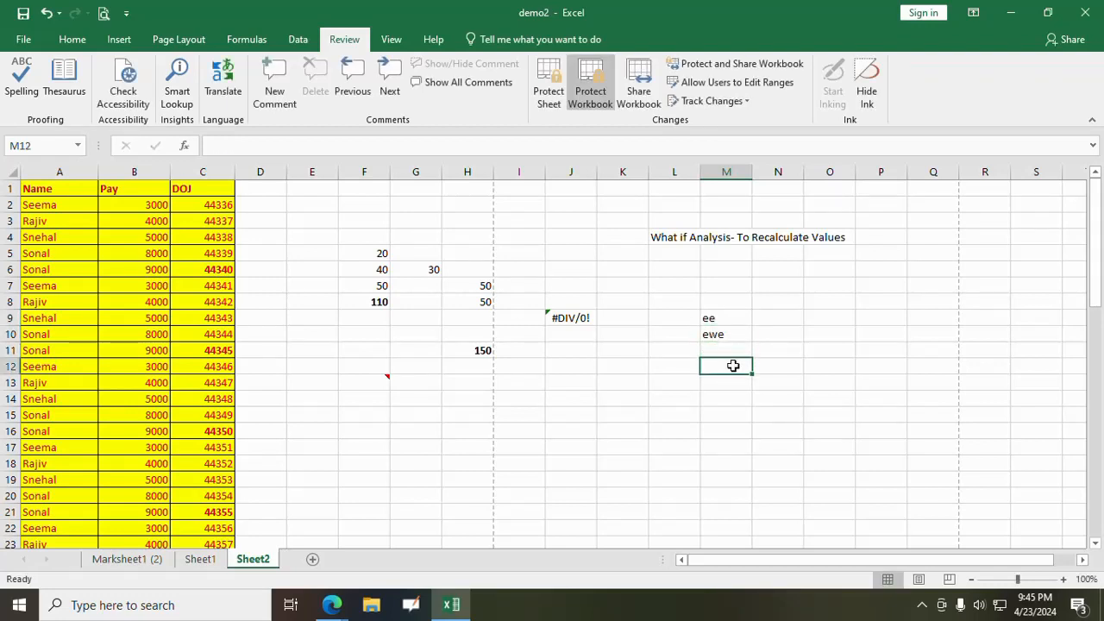
- Examine which insert, delete and format commands for sheets are available while the workbook structure is protected
{"action": "left_click", "coordinate": [87, 39]}
{"action": "left_click", "coordinate": [786, 96]}
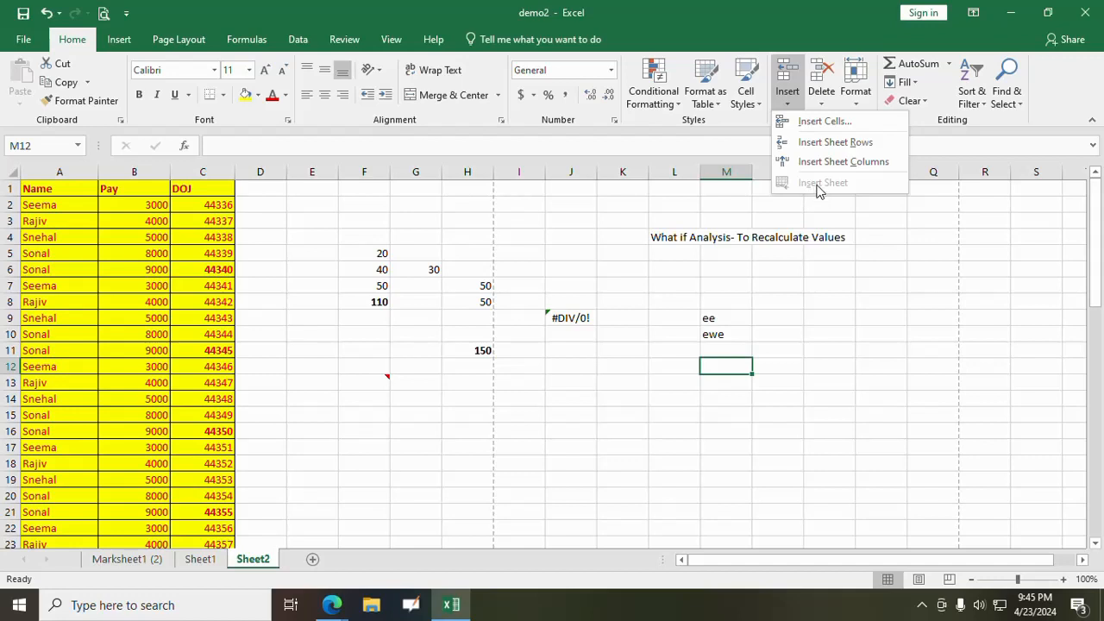
{"action": "left_click", "coordinate": [822, 102]}
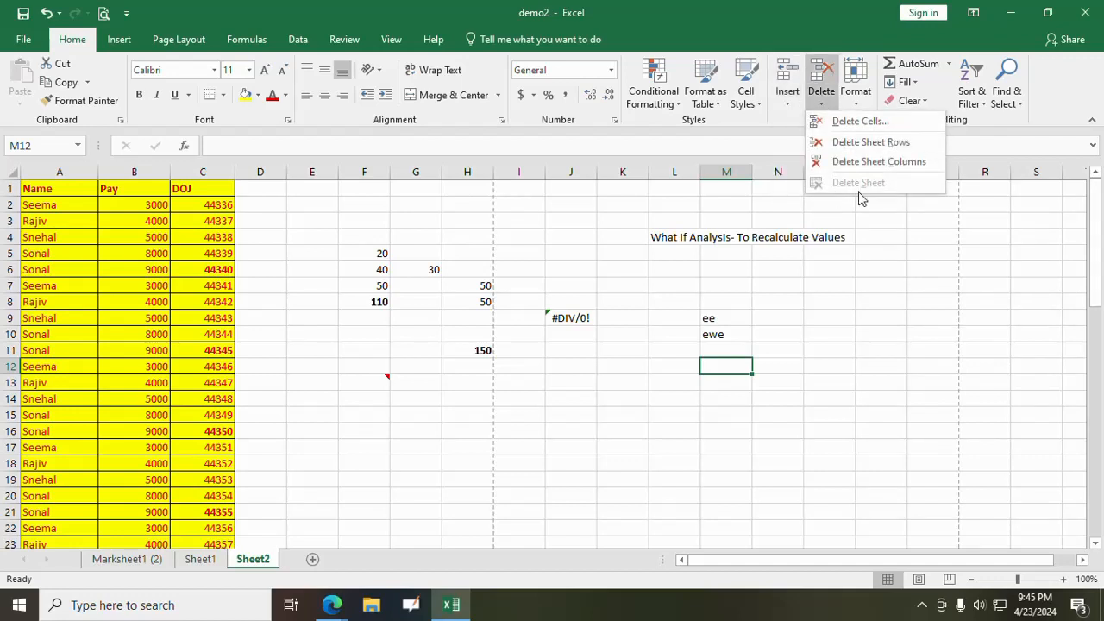
{"action": "left_click", "coordinate": [857, 102]}
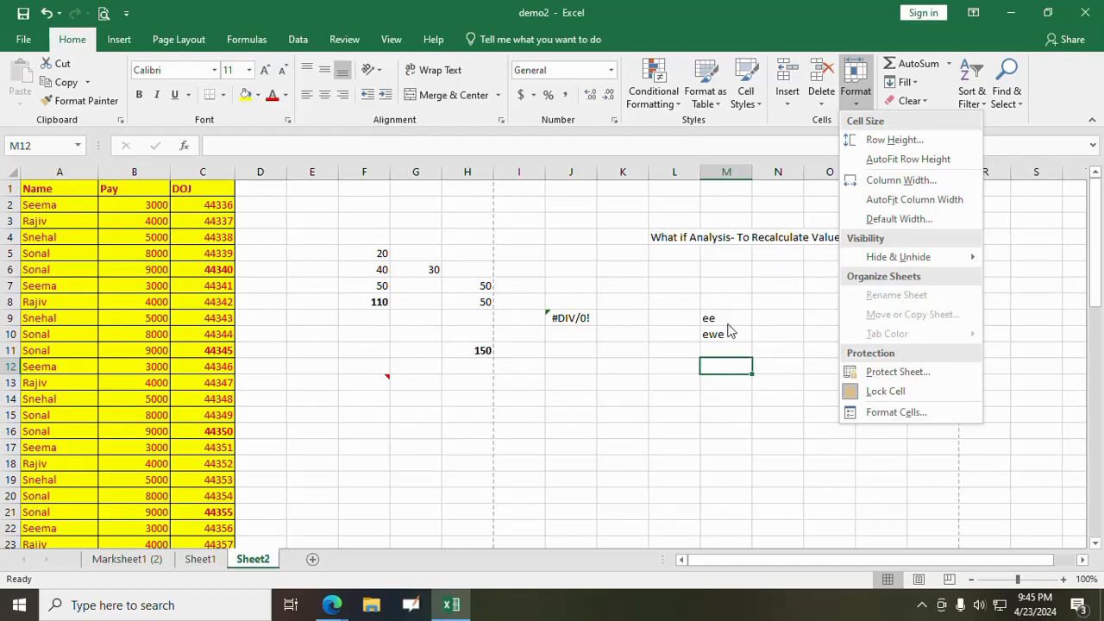
{"action": "key", "text": "Escape"}
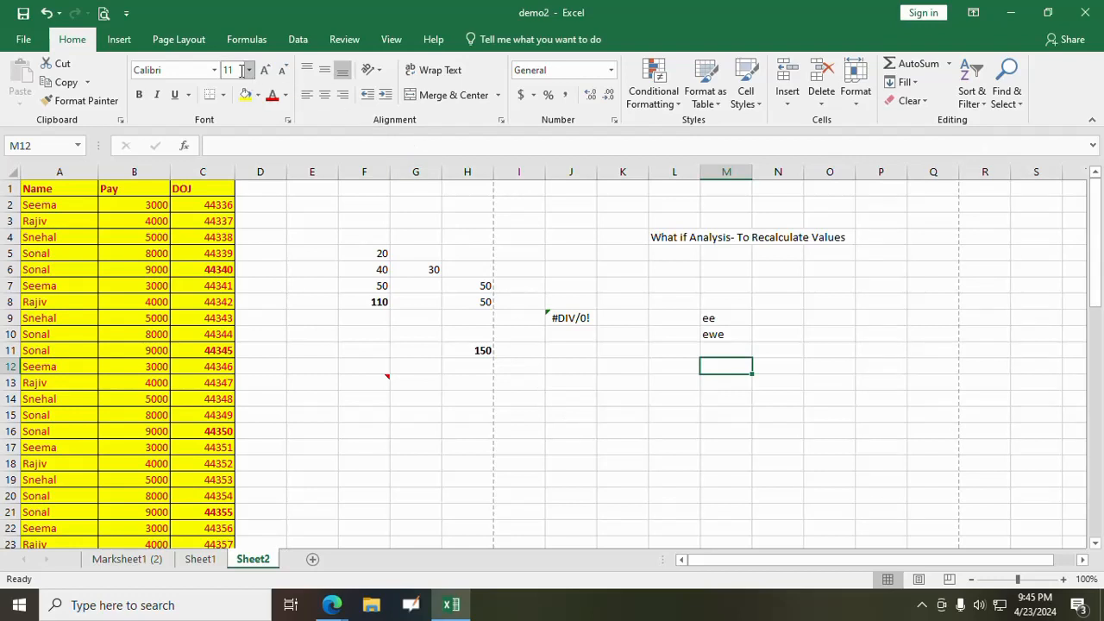
- Unprotect the workbook structure by entering the workbook password
{"action": "left_click", "coordinate": [344, 39]}
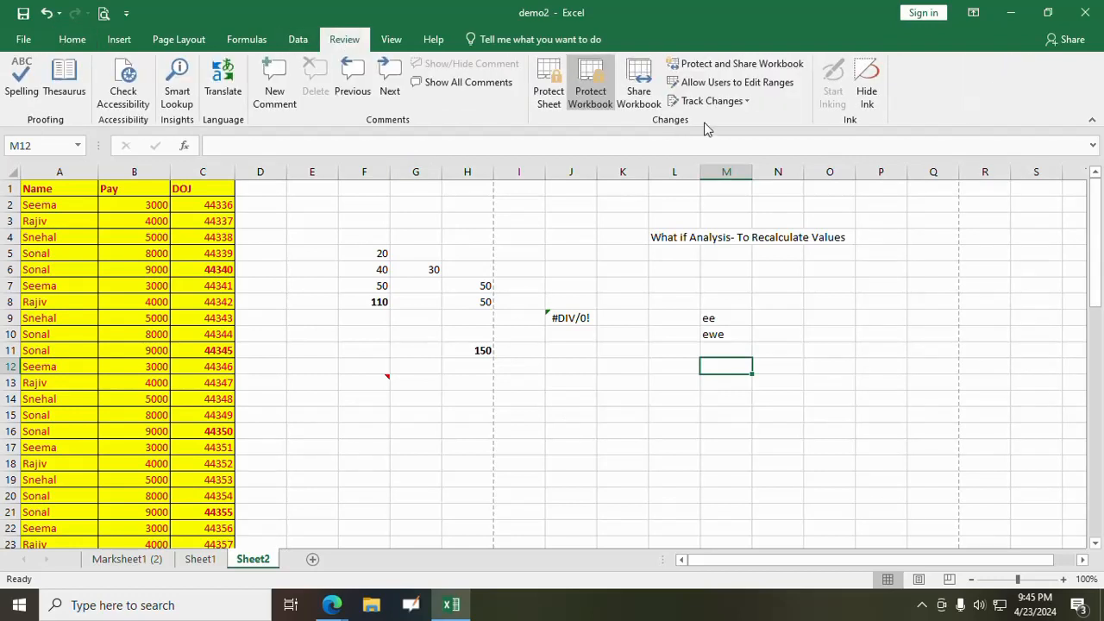
{"action": "left_click", "coordinate": [583, 95]}
{"action": "type", "text": "12"}
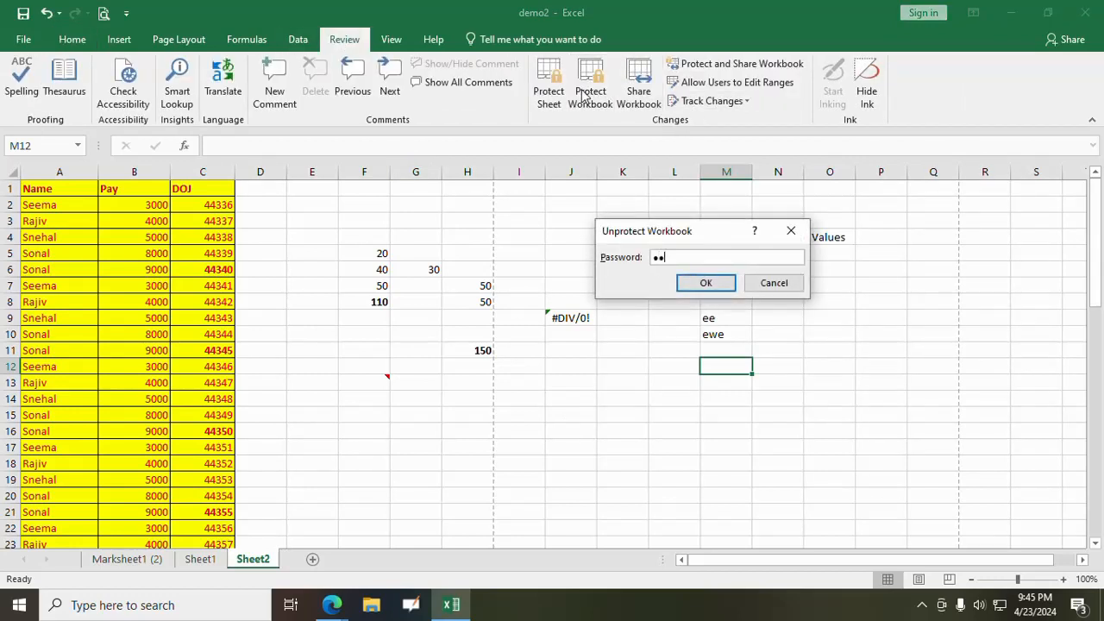
{"action": "type", "text": "3"}
{"action": "left_click", "coordinate": [730, 285]}
{"action": "left_click", "coordinate": [783, 311]}
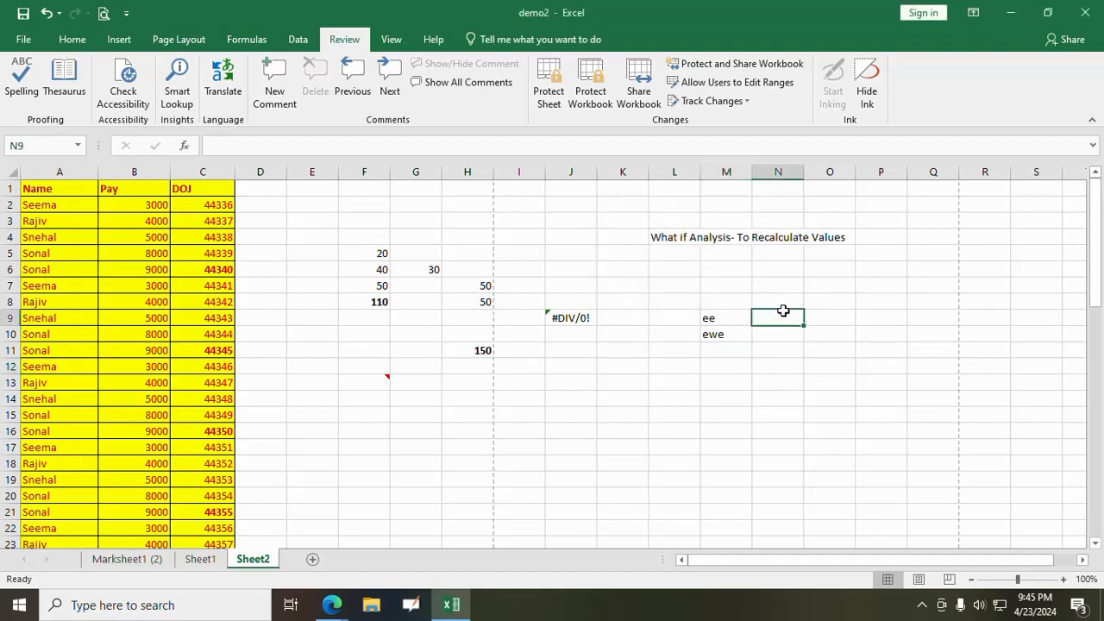
- Examine the insert, delete and format commands for sheets in the unprotected workbook, including the tab colour choices
{"action": "left_click", "coordinate": [72, 39]}
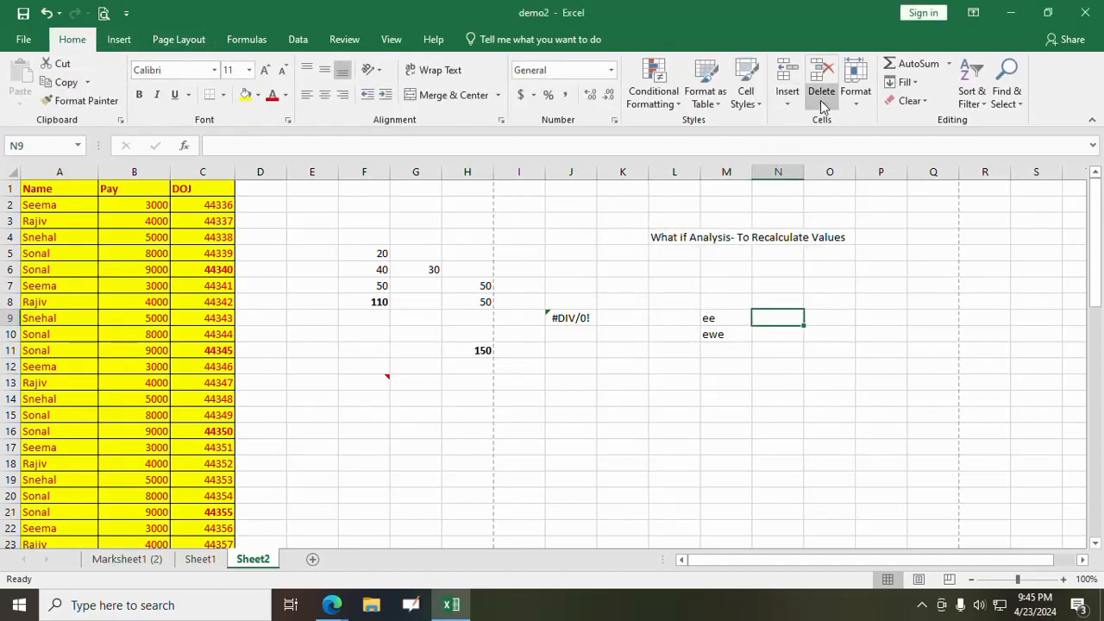
{"action": "left_click", "coordinate": [793, 101]}
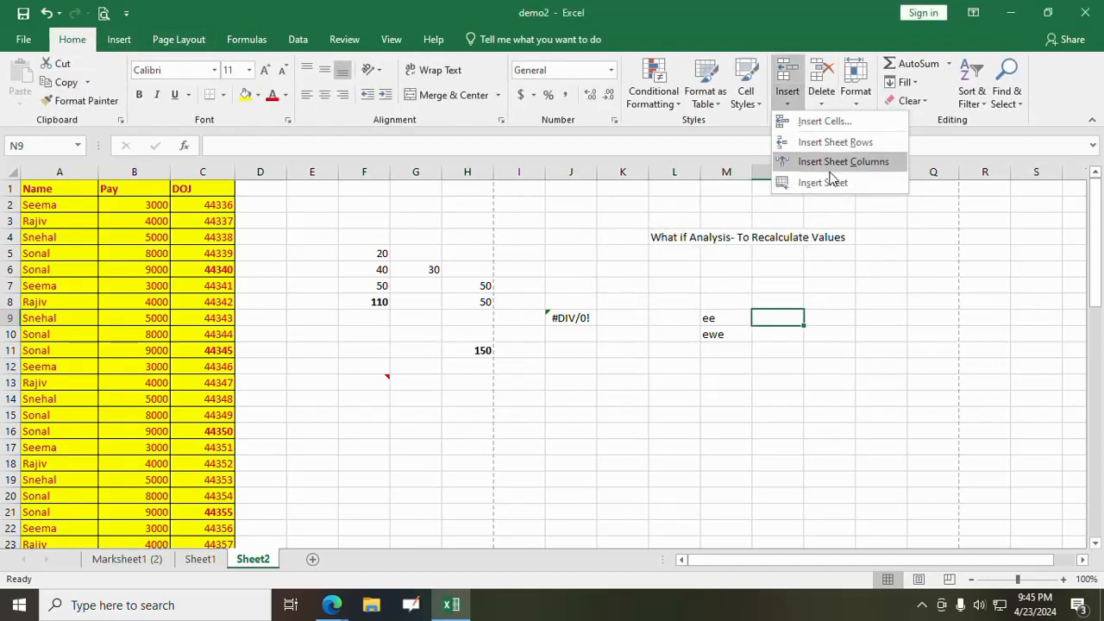
{"action": "left_click", "coordinate": [822, 102]}
{"action": "left_click", "coordinate": [856, 102]}
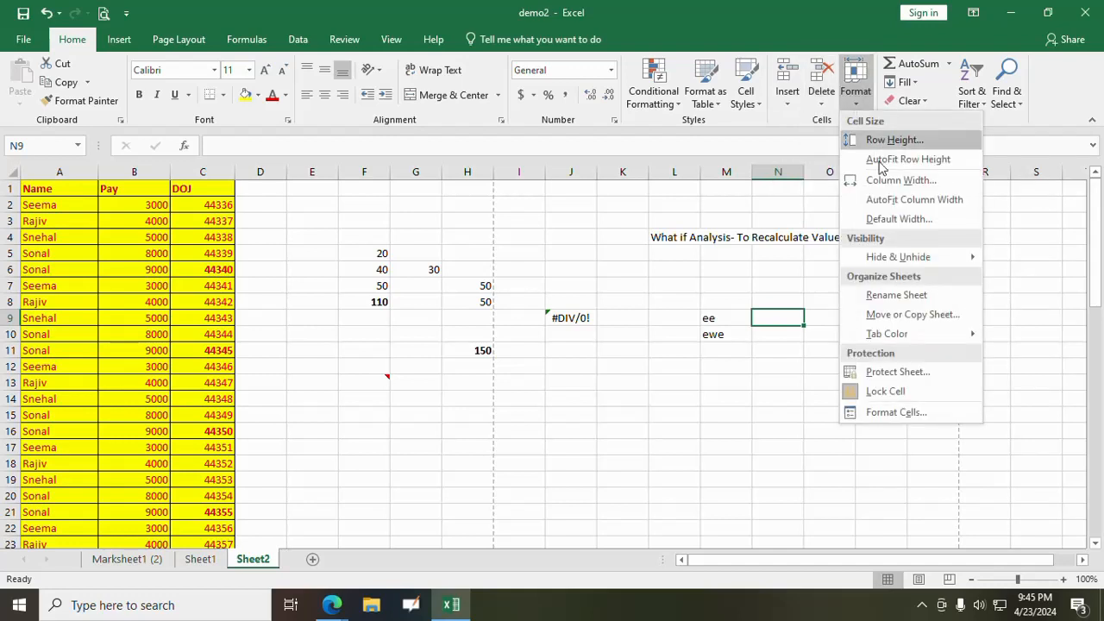
{"action": "mouse_move", "coordinate": [902, 338]}
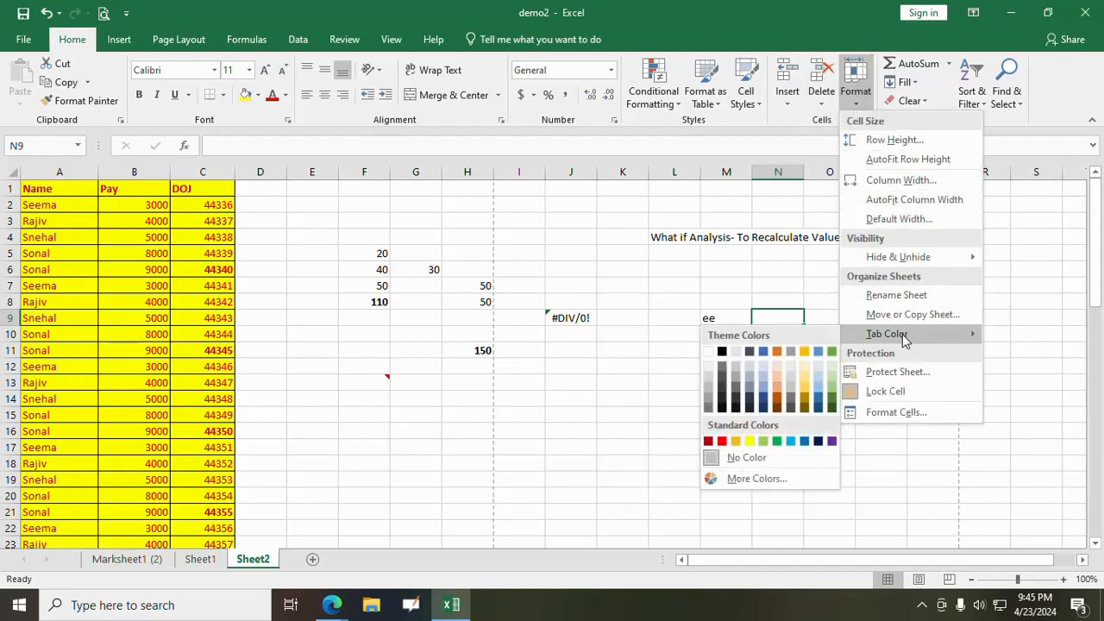
{"action": "left_click", "coordinate": [618, 381]}
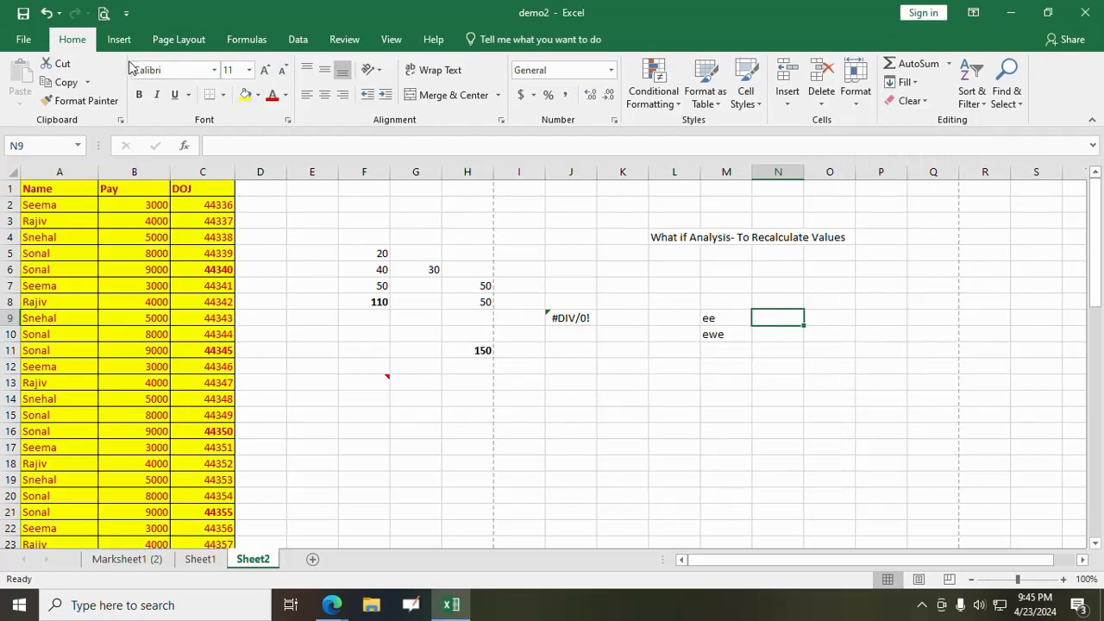
{"action": "left_click", "coordinate": [355, 40]}
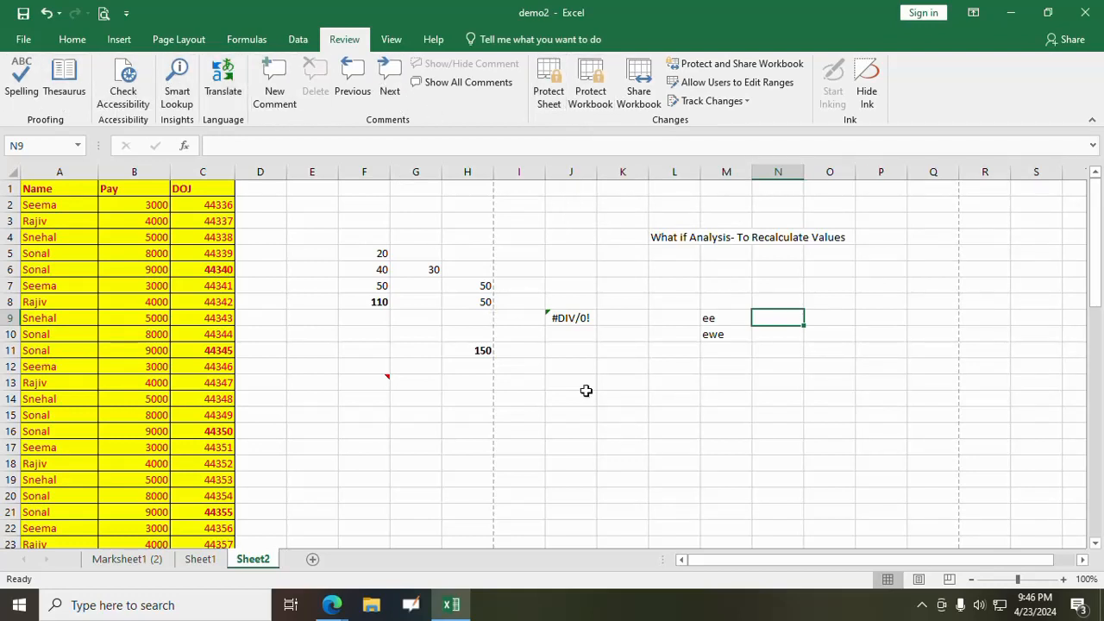
{"action": "left_click", "coordinate": [576, 463]}
{"action": "left_click", "coordinate": [308, 337]}
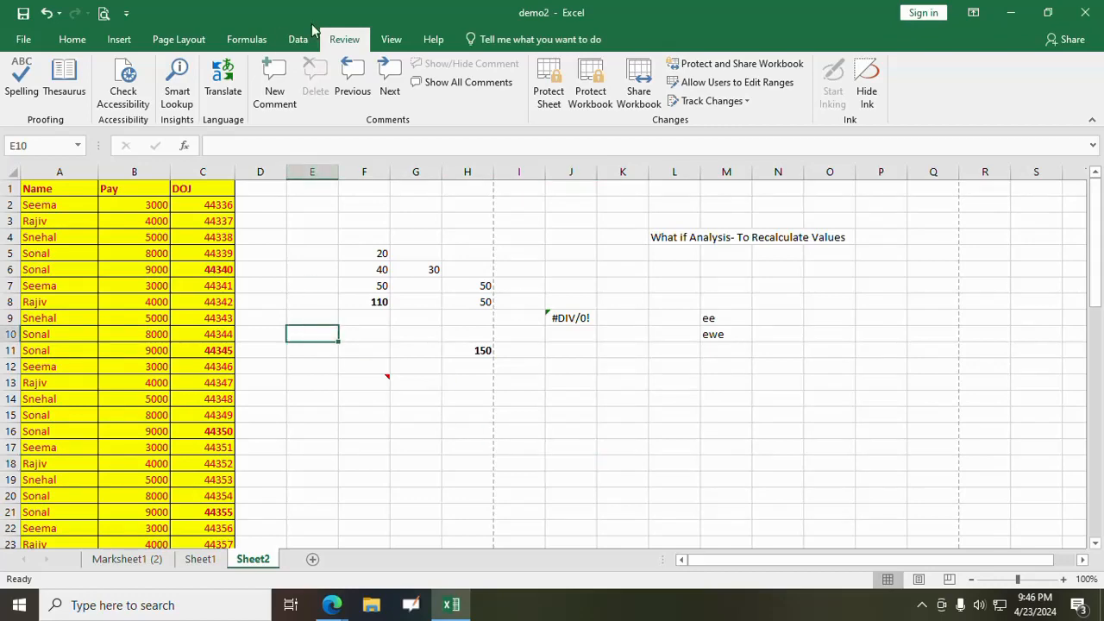
{"action": "left_click", "coordinate": [249, 40]}
{"action": "left_click", "coordinate": [297, 41]}
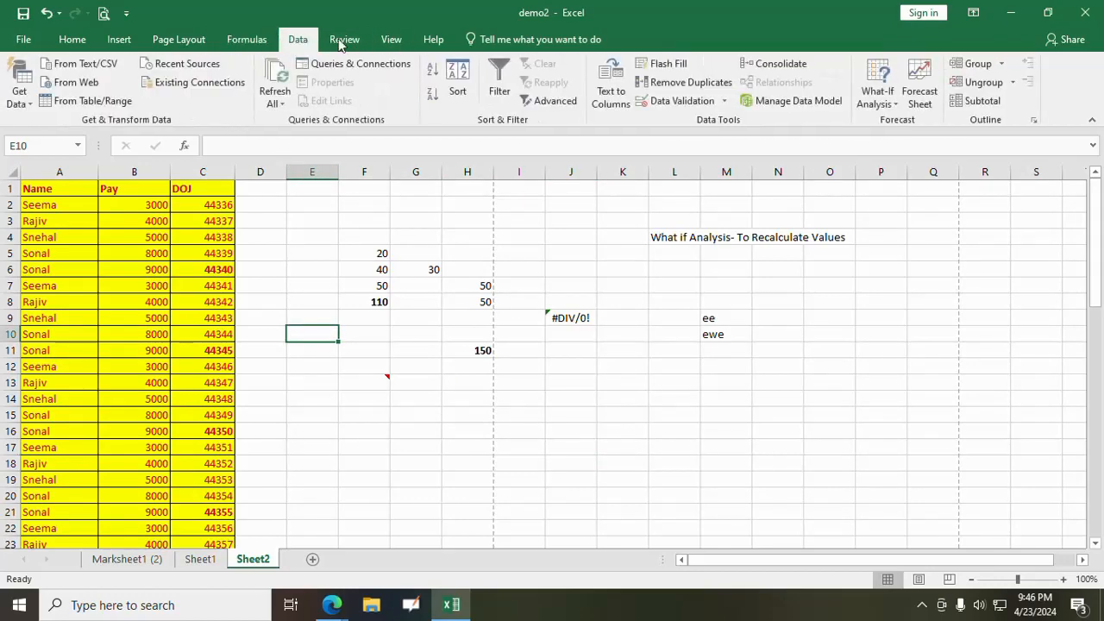
{"action": "left_click", "coordinate": [393, 40]}
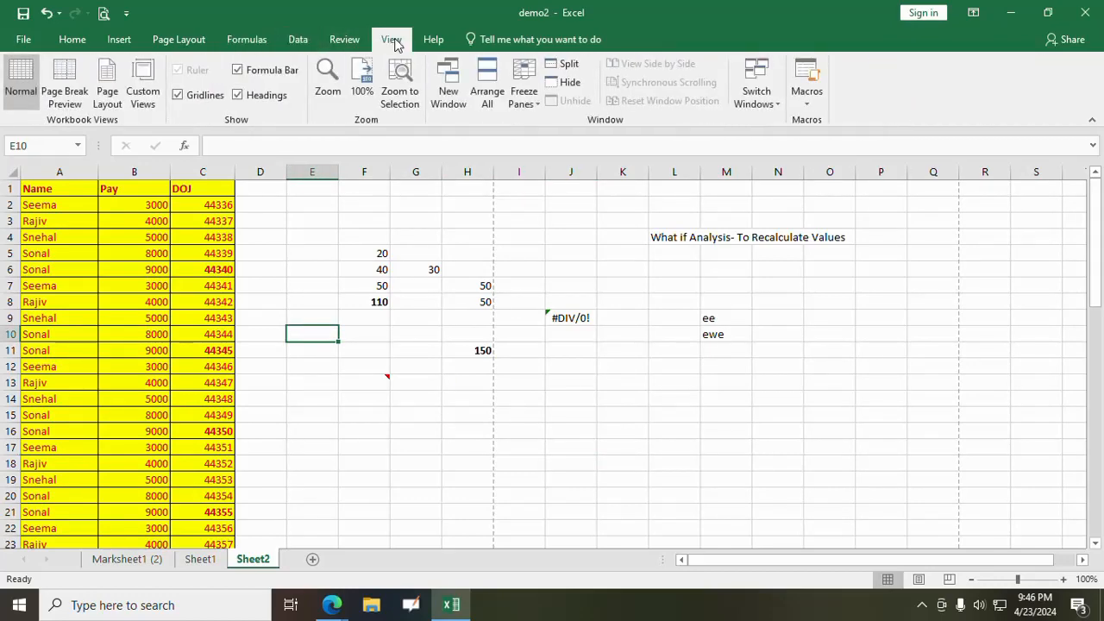
{"action": "left_click", "coordinate": [345, 40]}
{"action": "left_click", "coordinate": [298, 40]}
{"action": "left_click", "coordinate": [259, 41]}
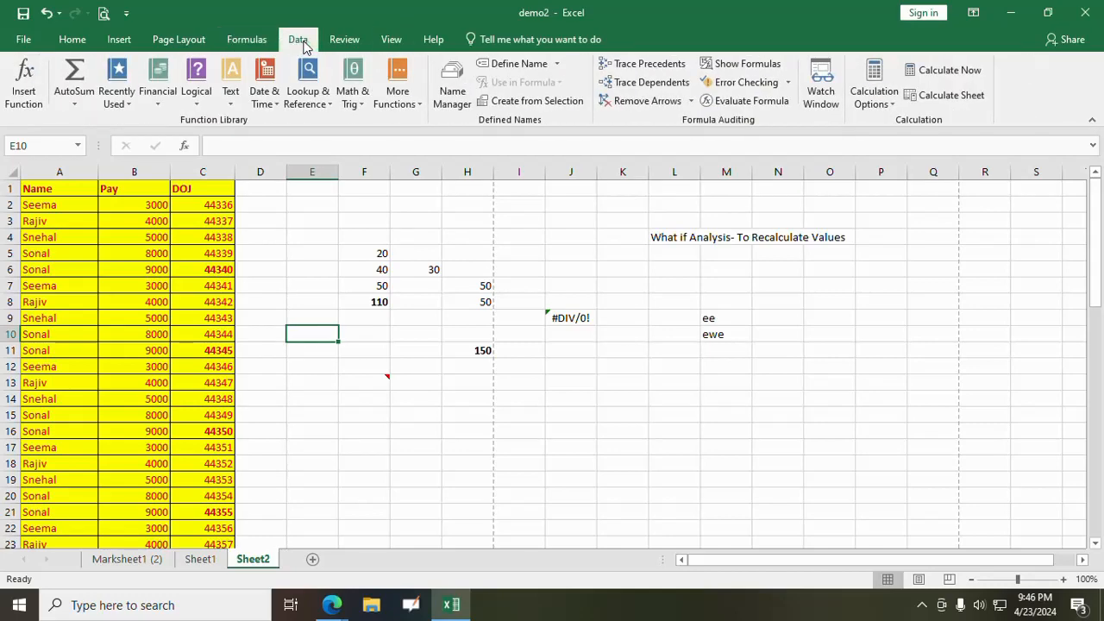
{"action": "left_click", "coordinate": [297, 40]}
{"action": "left_click", "coordinate": [349, 39]}
{"action": "left_click", "coordinate": [388, 39]}
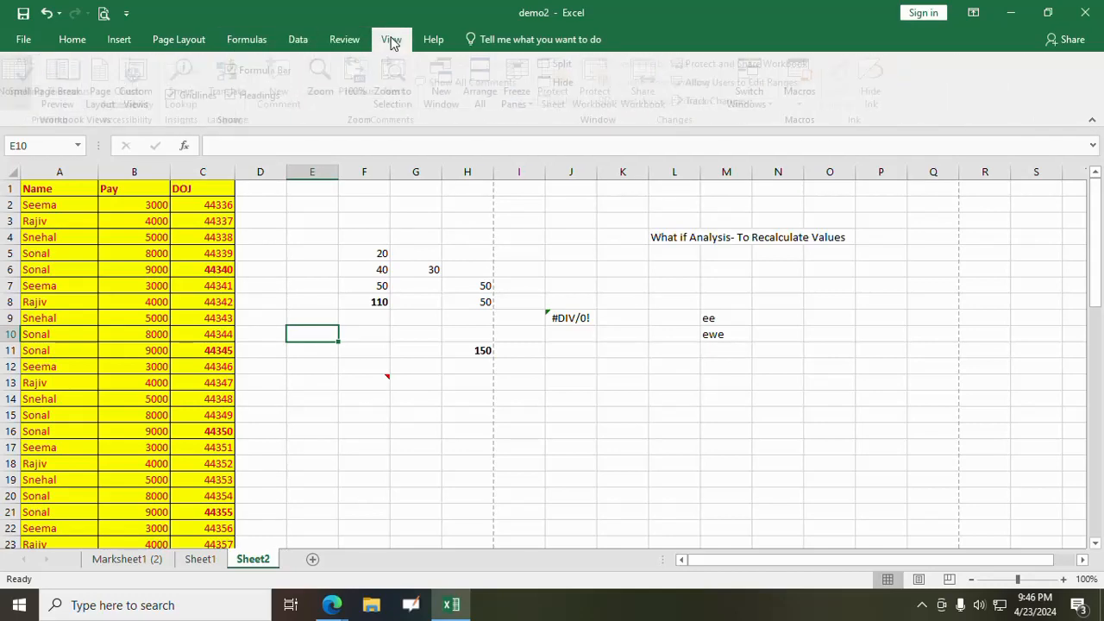
{"action": "left_click", "coordinate": [349, 39]}
{"action": "left_click", "coordinate": [297, 40]}
{"action": "left_click", "coordinate": [247, 40]}
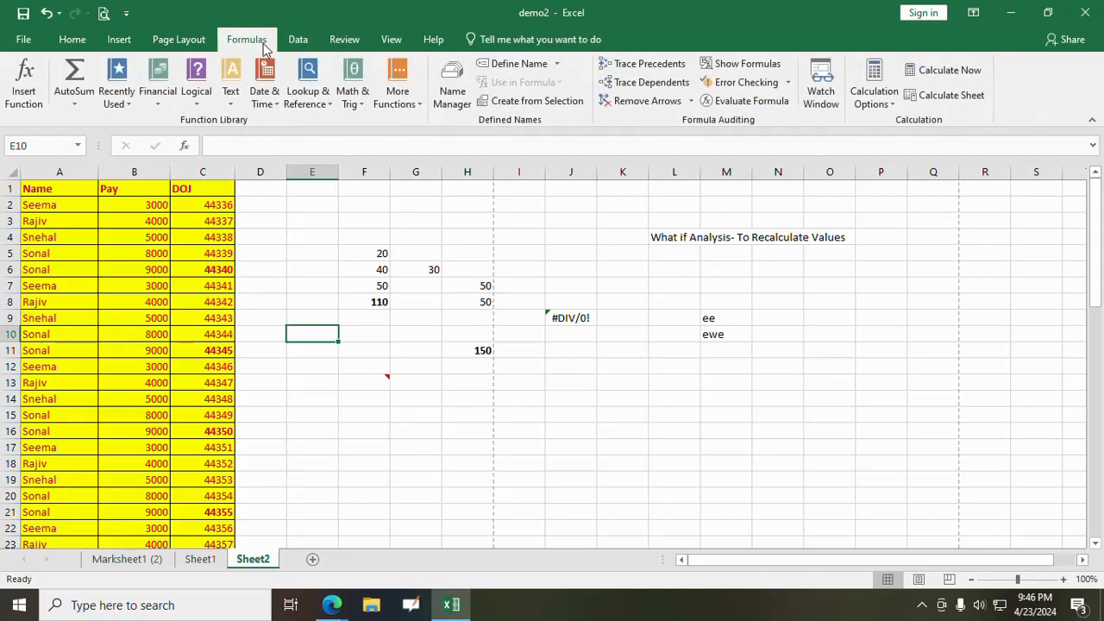
{"action": "left_click", "coordinate": [297, 40]}
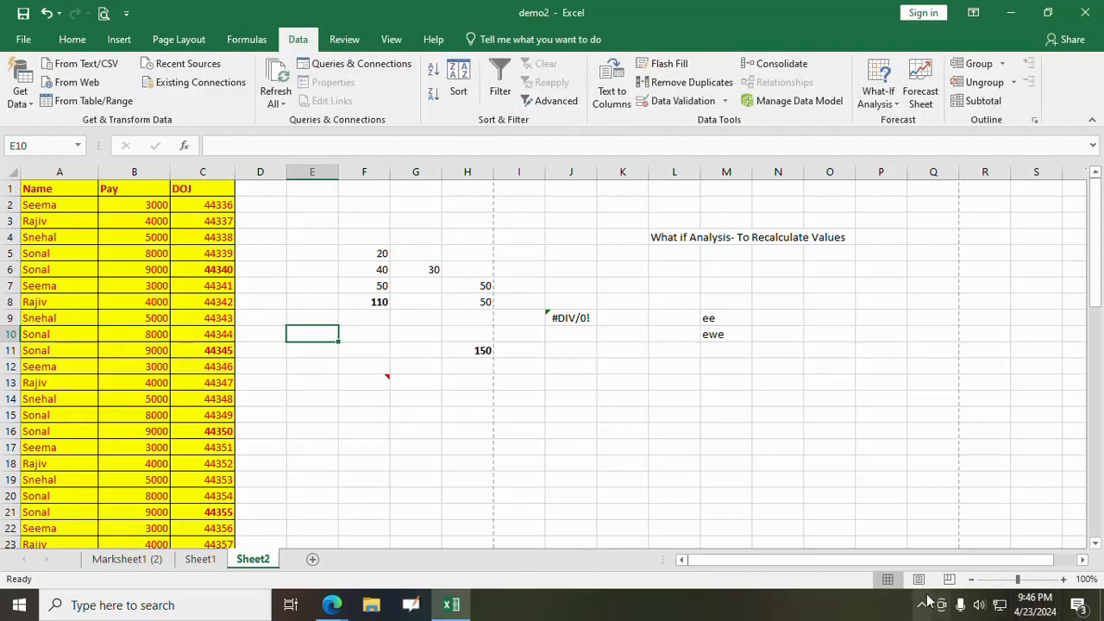